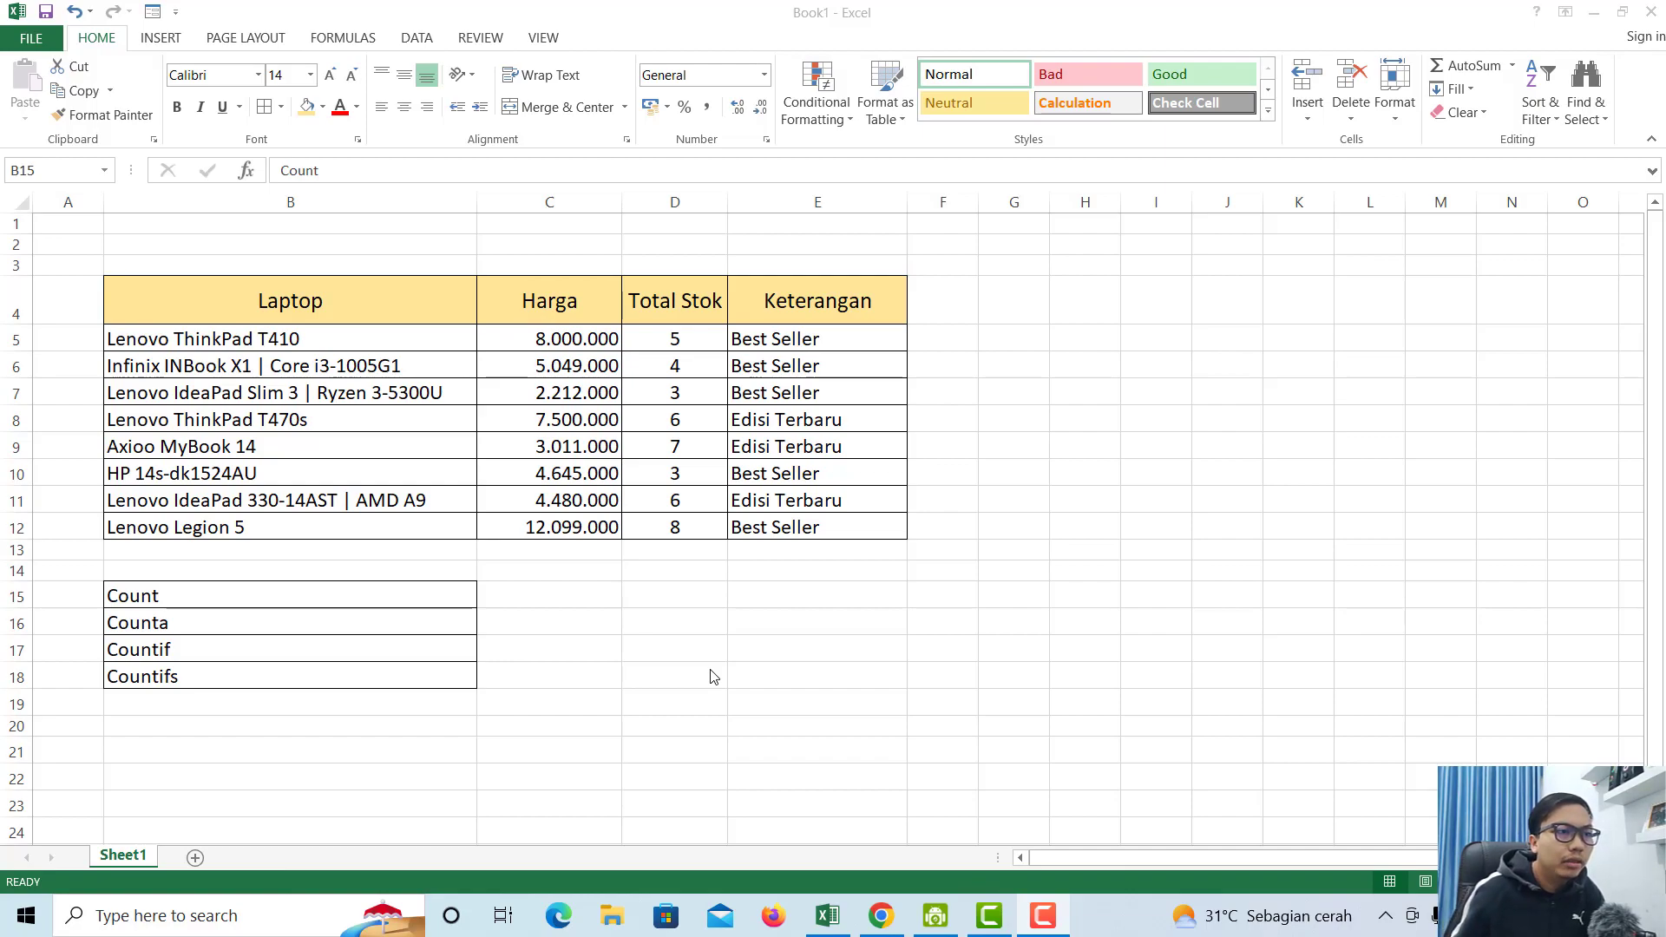
- Review the Count label, its empty result cell and the eight Harga prices
left_click(605, 601)
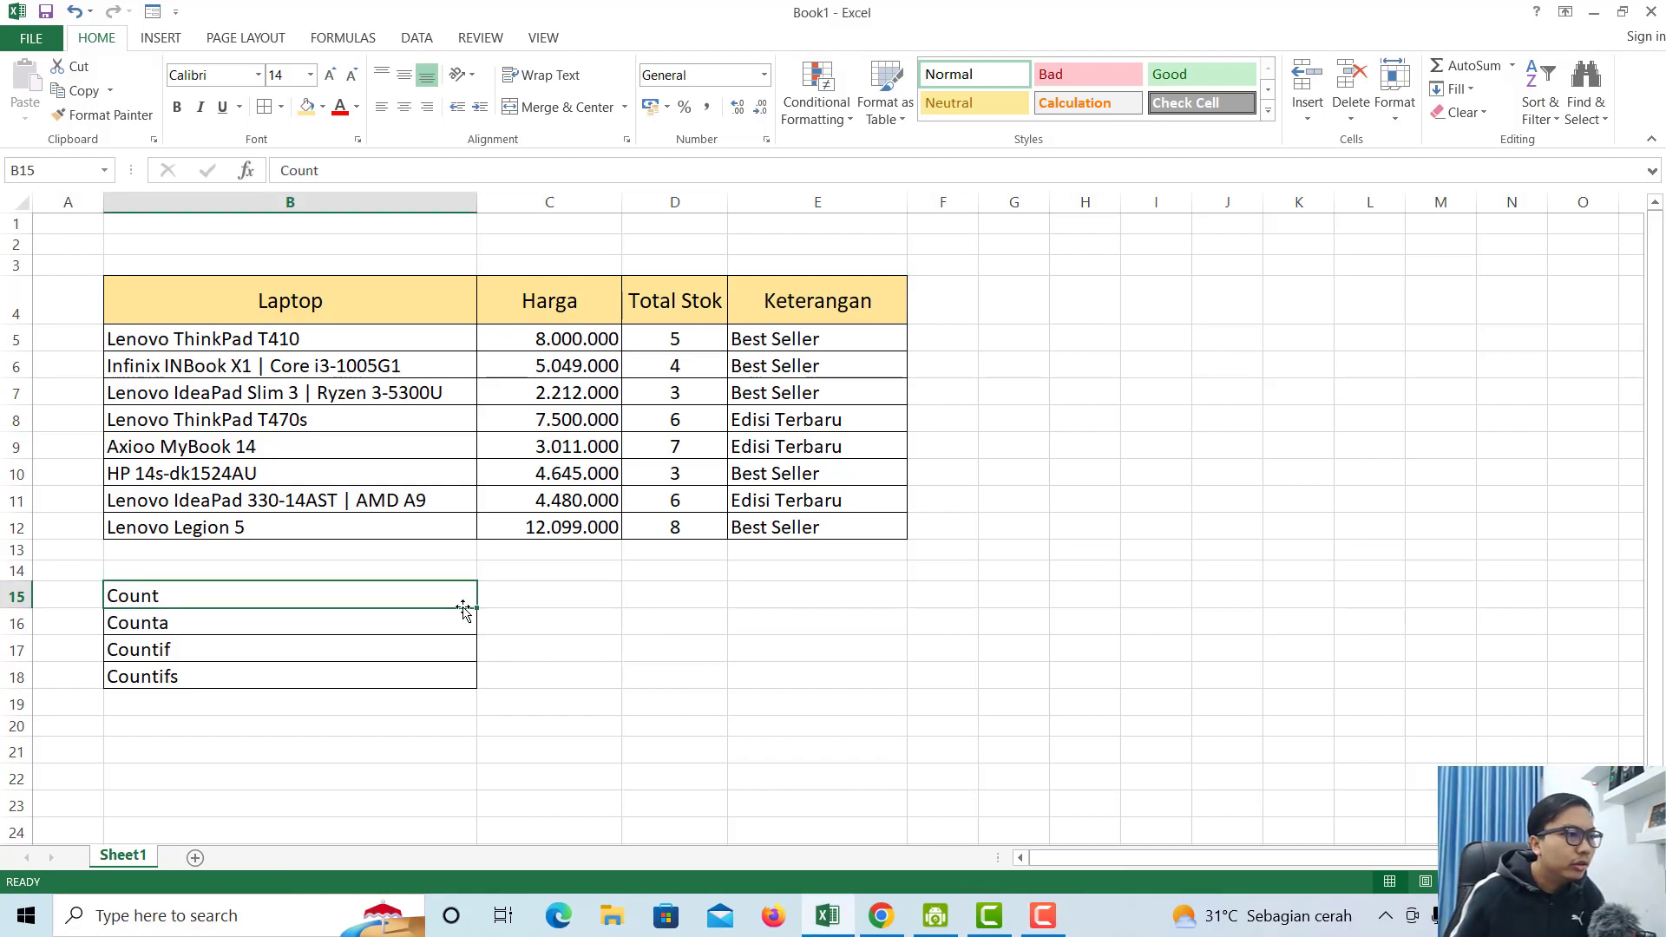
left_click(521, 589)
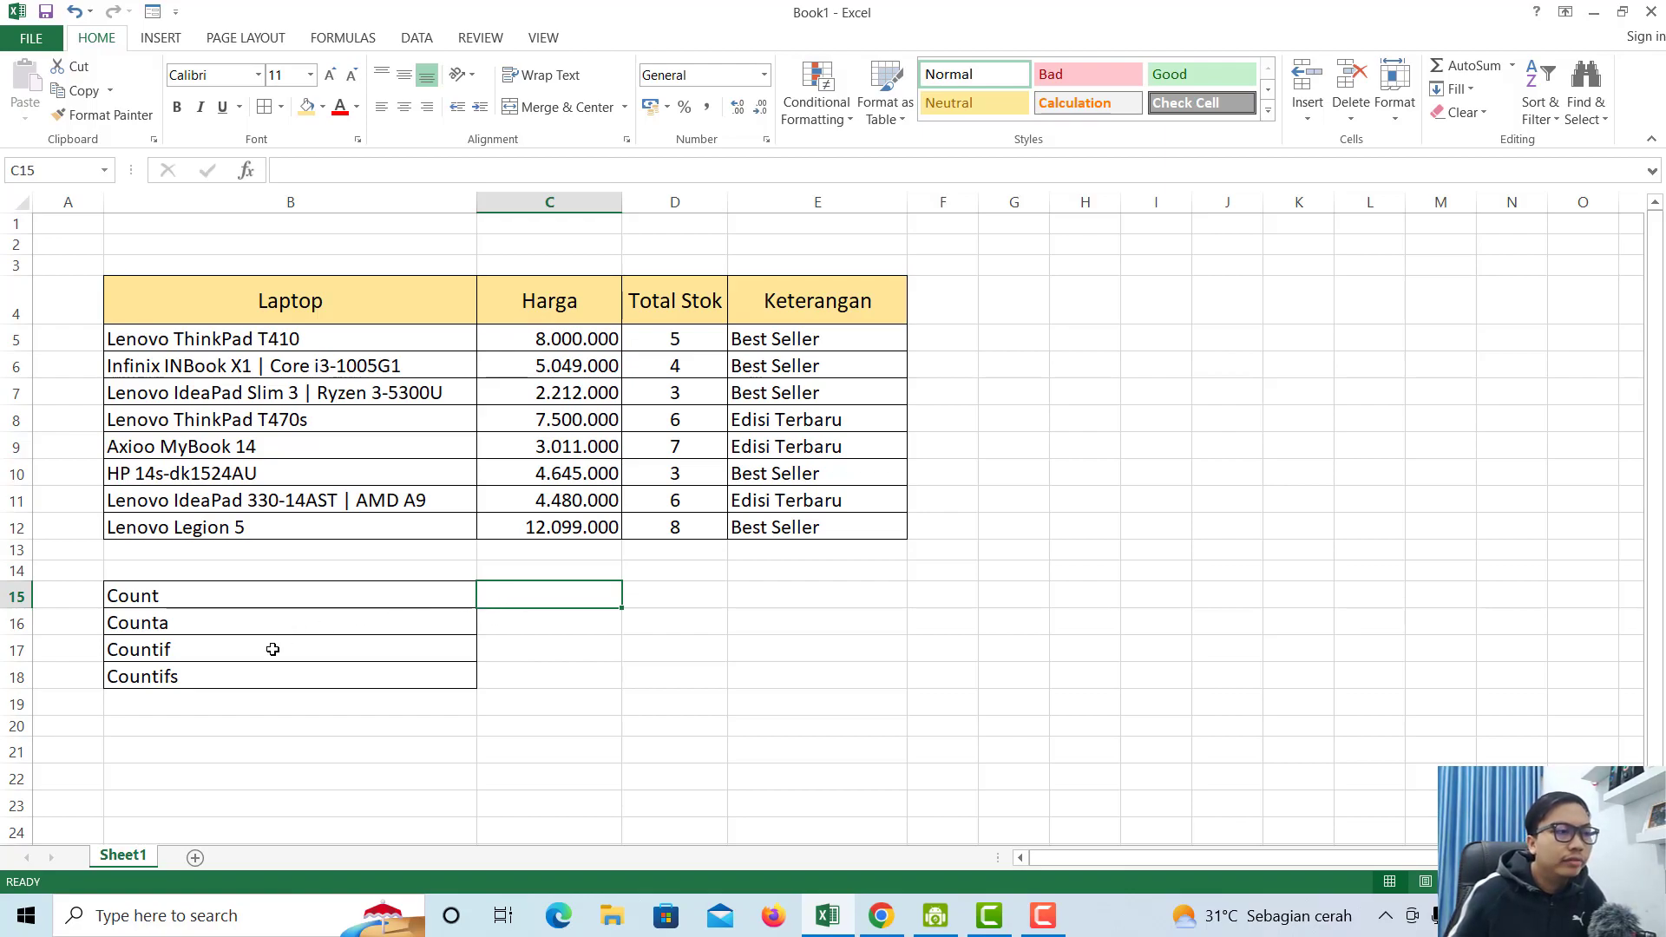
left_click(263, 595)
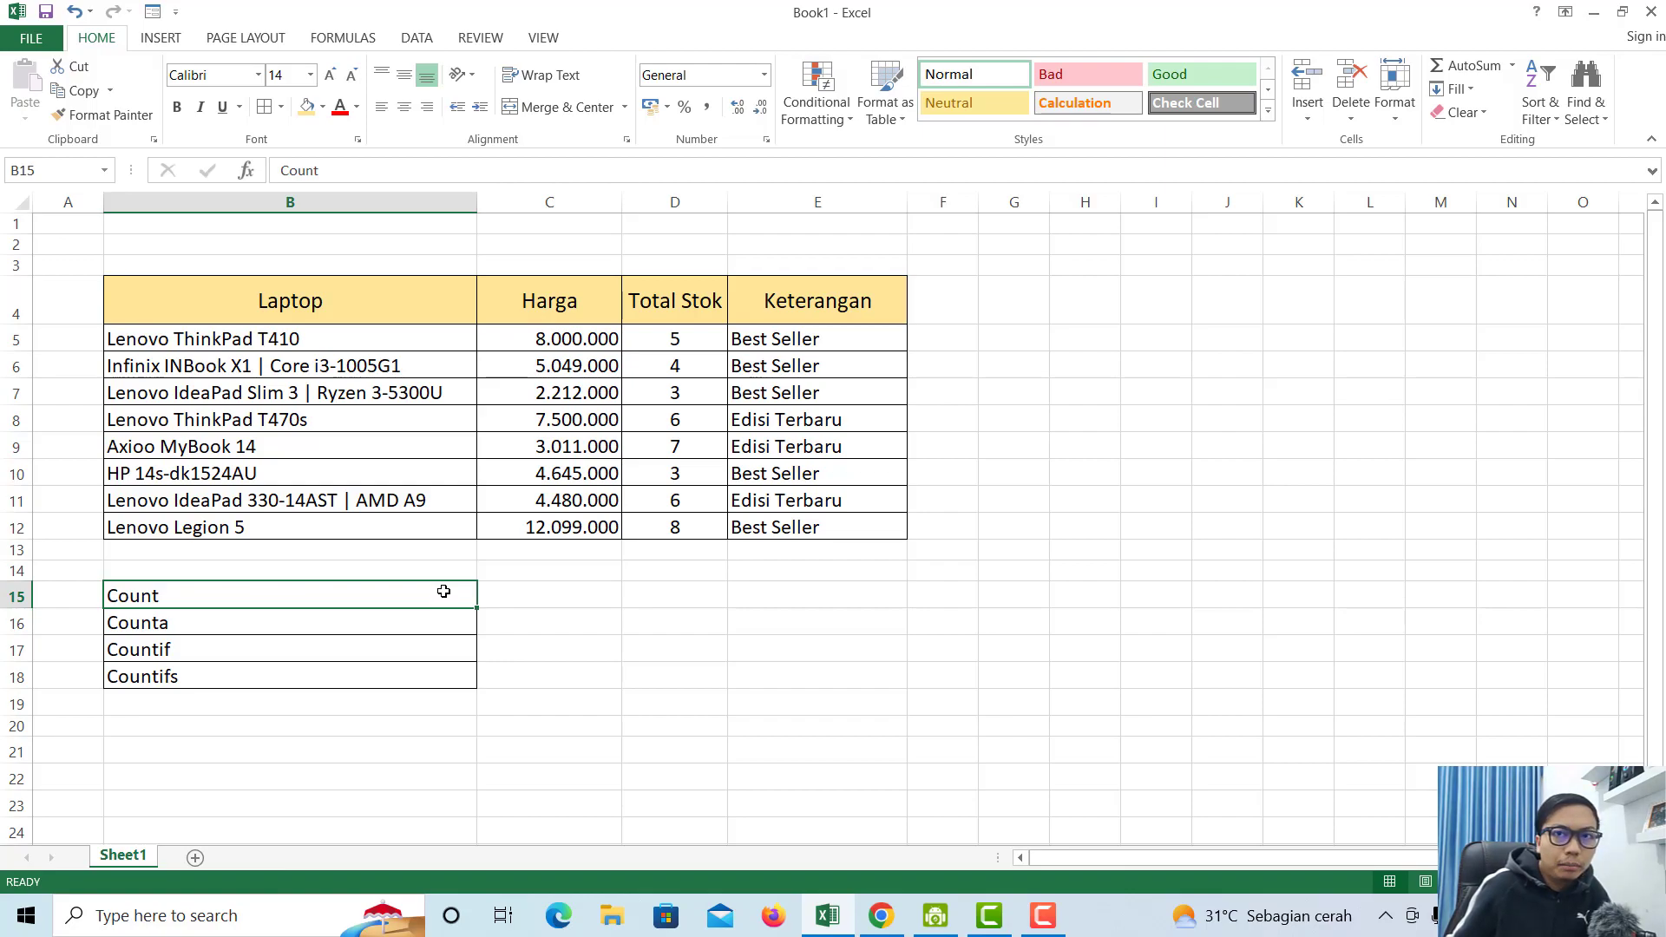
left_click(499, 593)
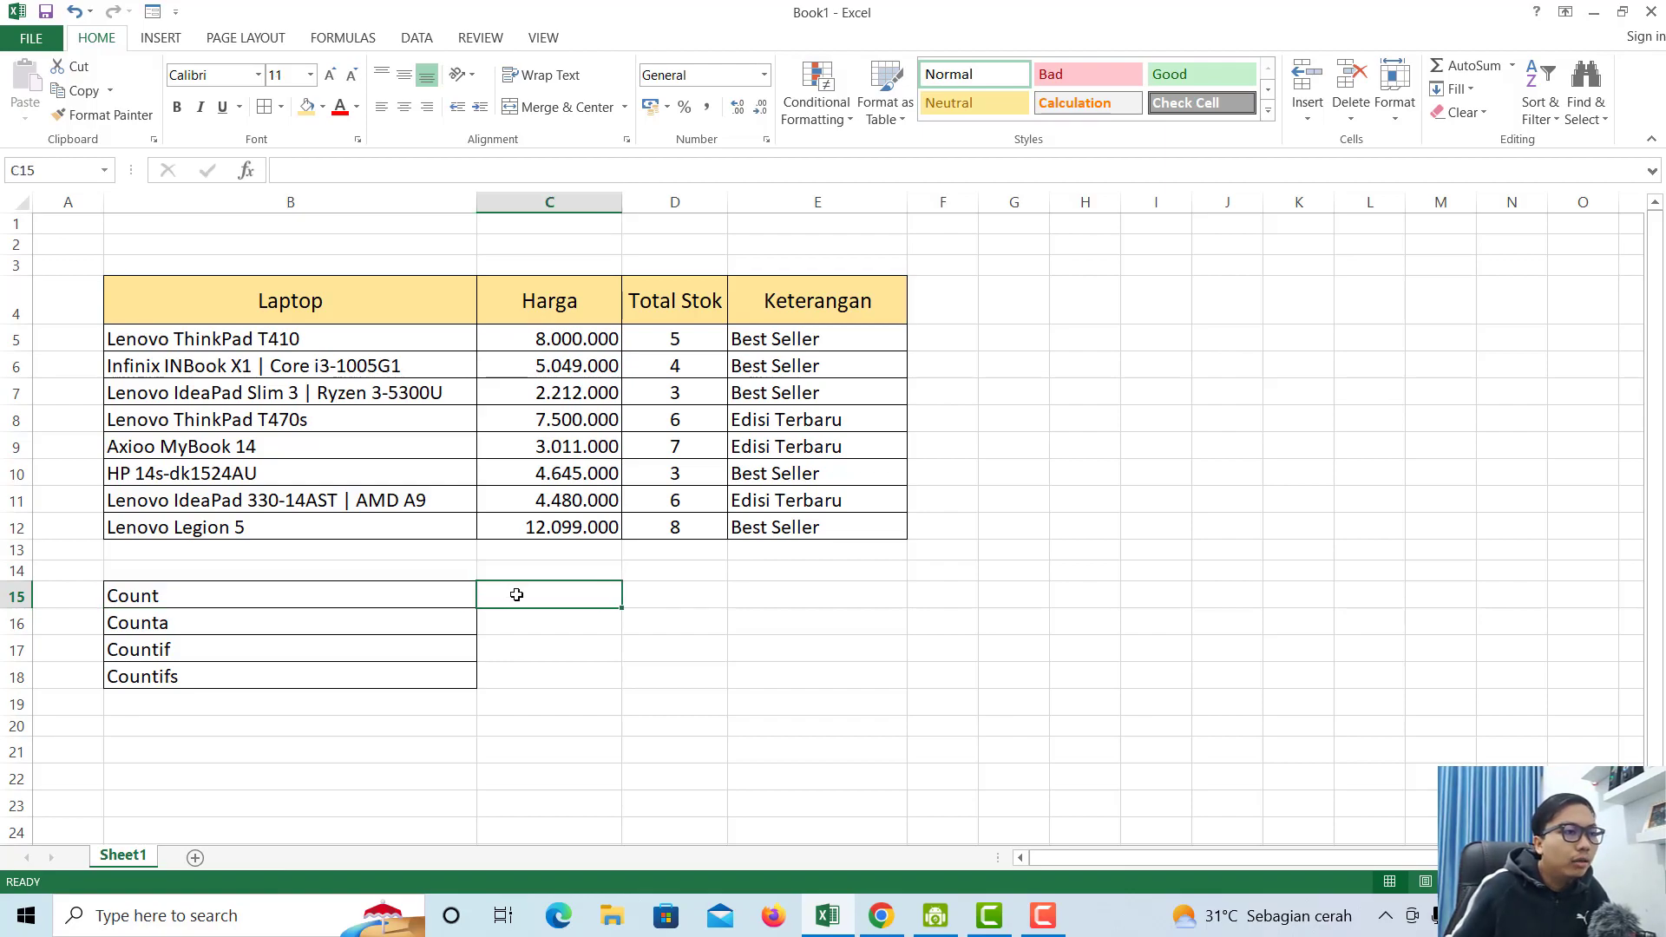
left_click_drag(550, 336, 558, 530)
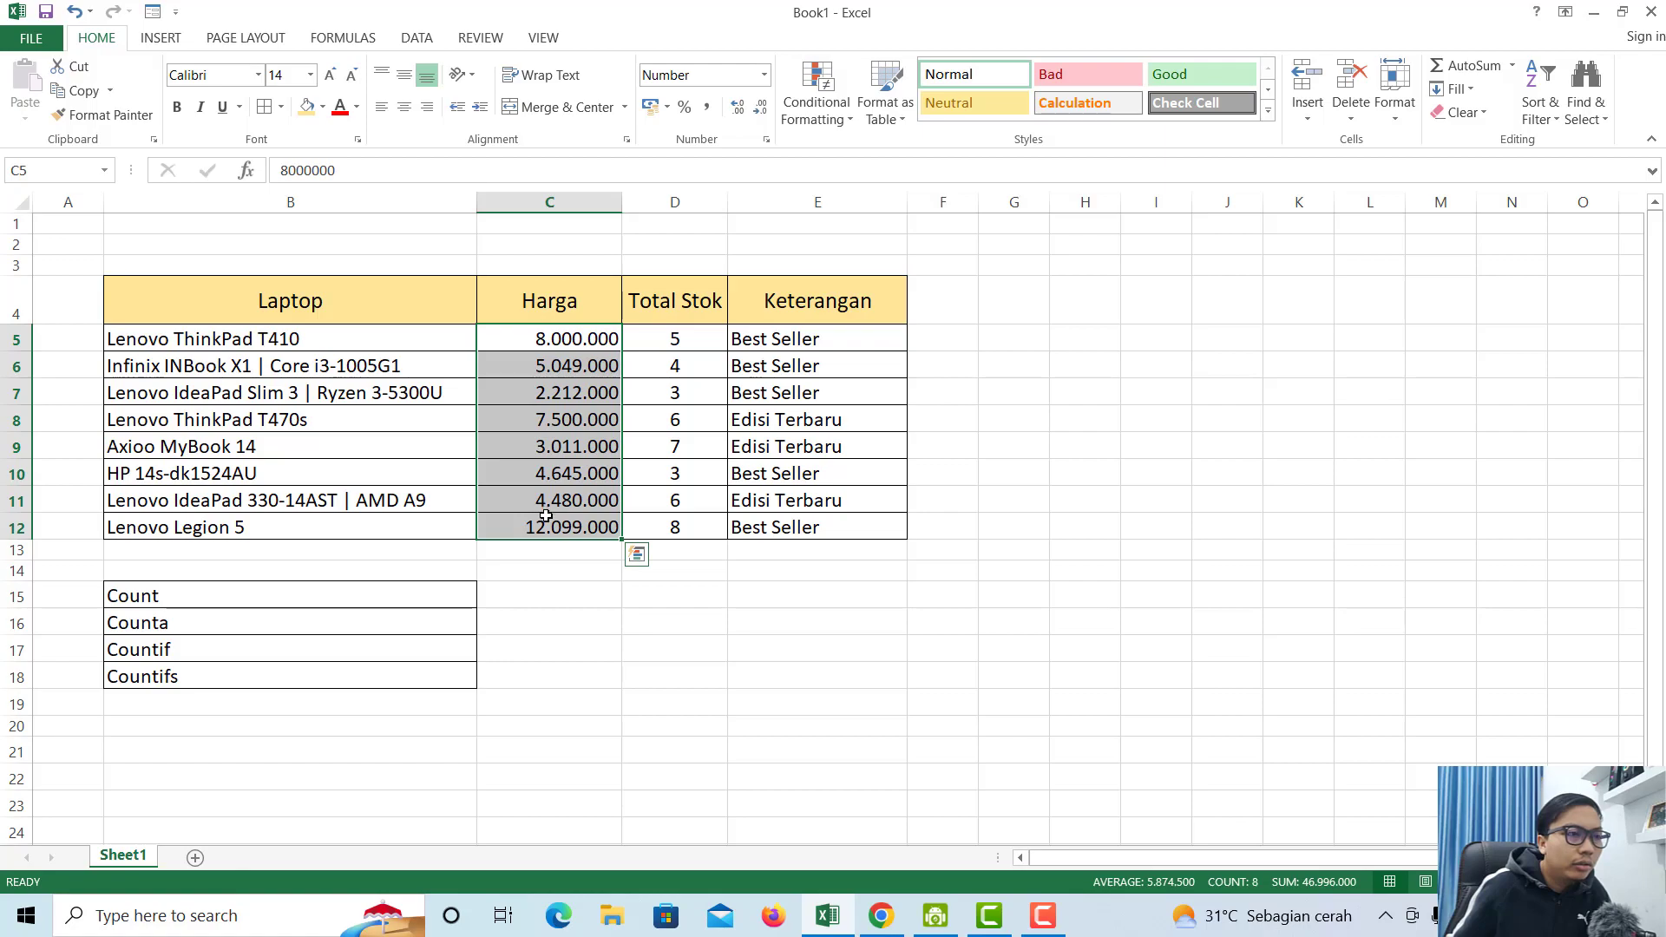
left_click(526, 565)
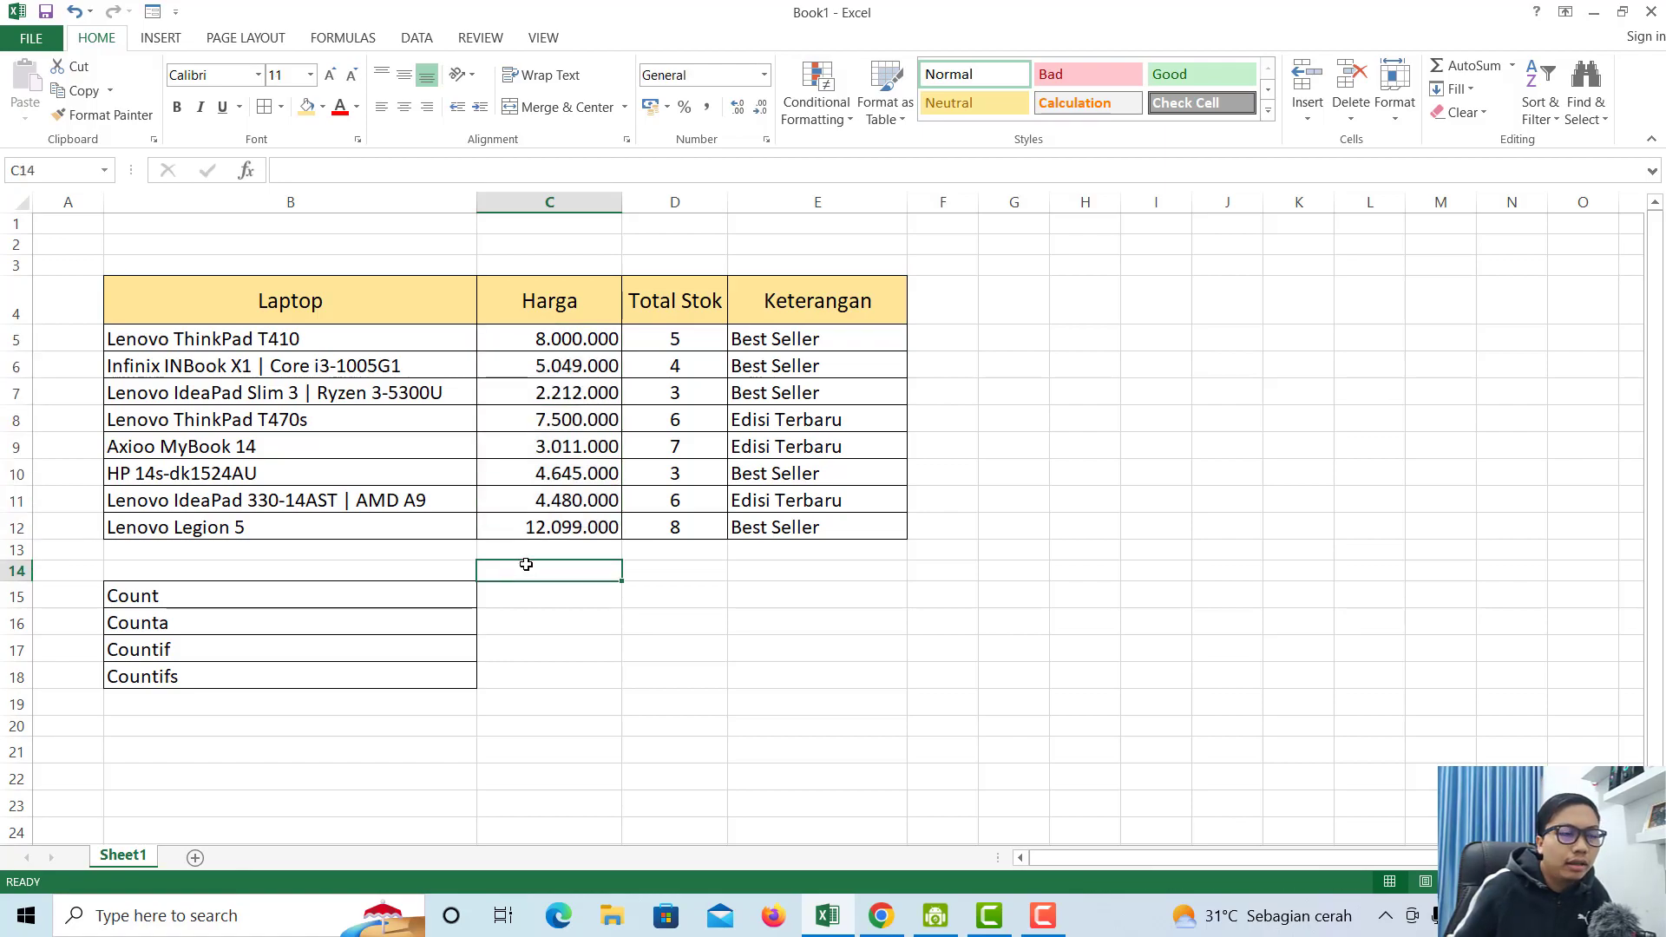
left_click(457, 591)
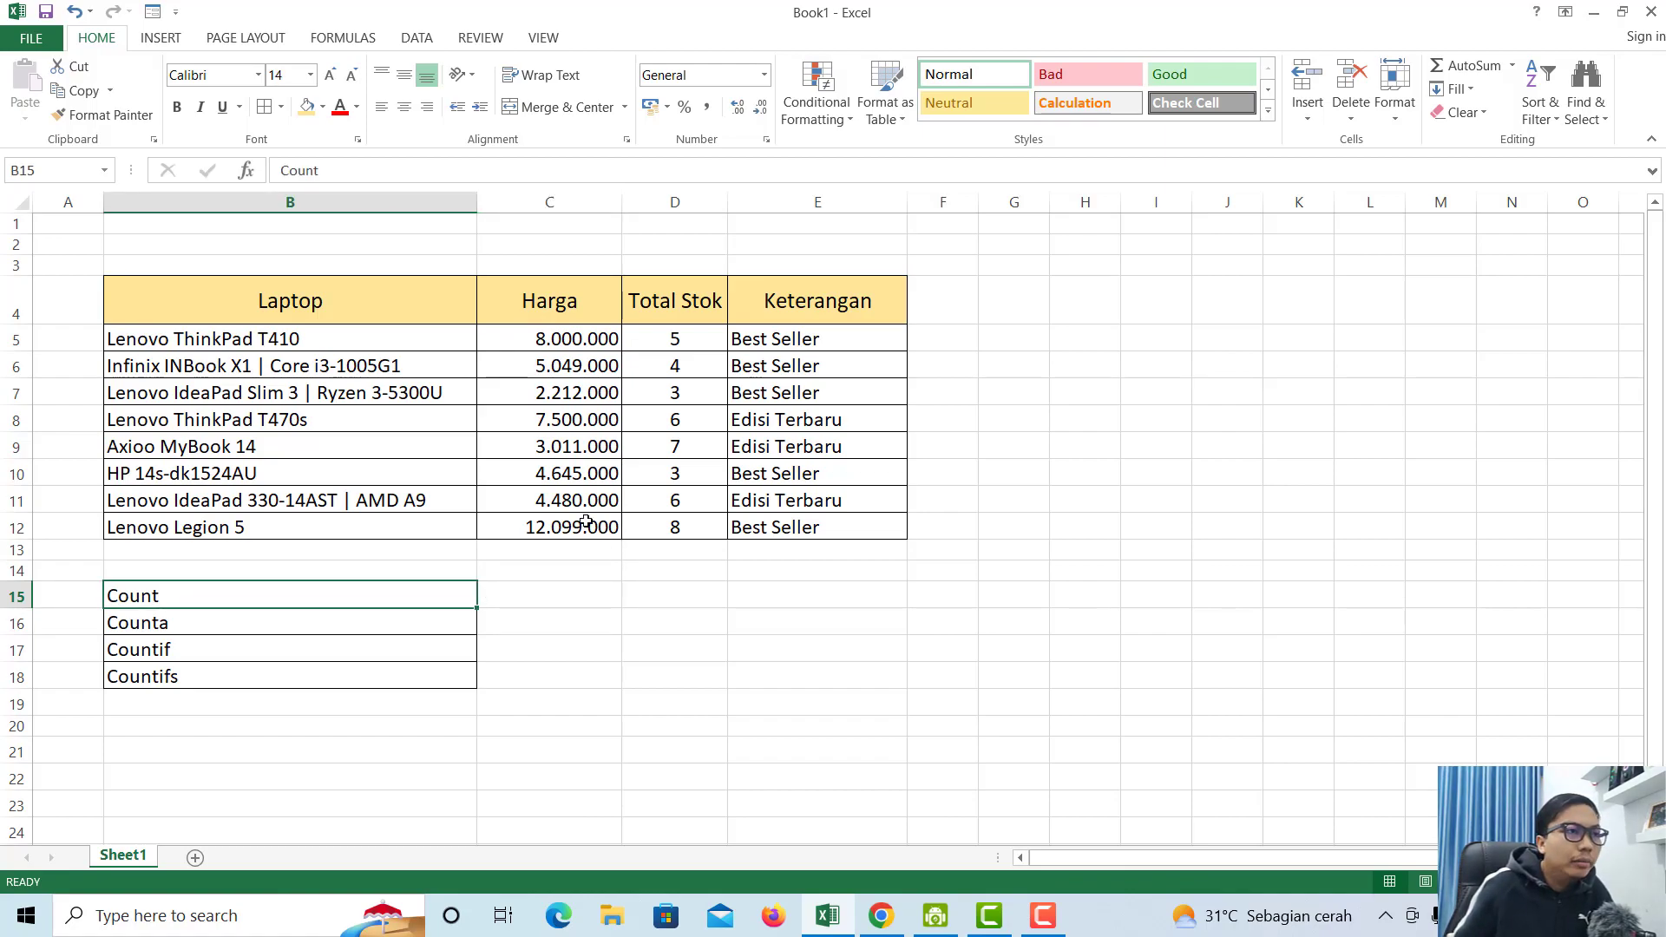
left_click(329, 344)
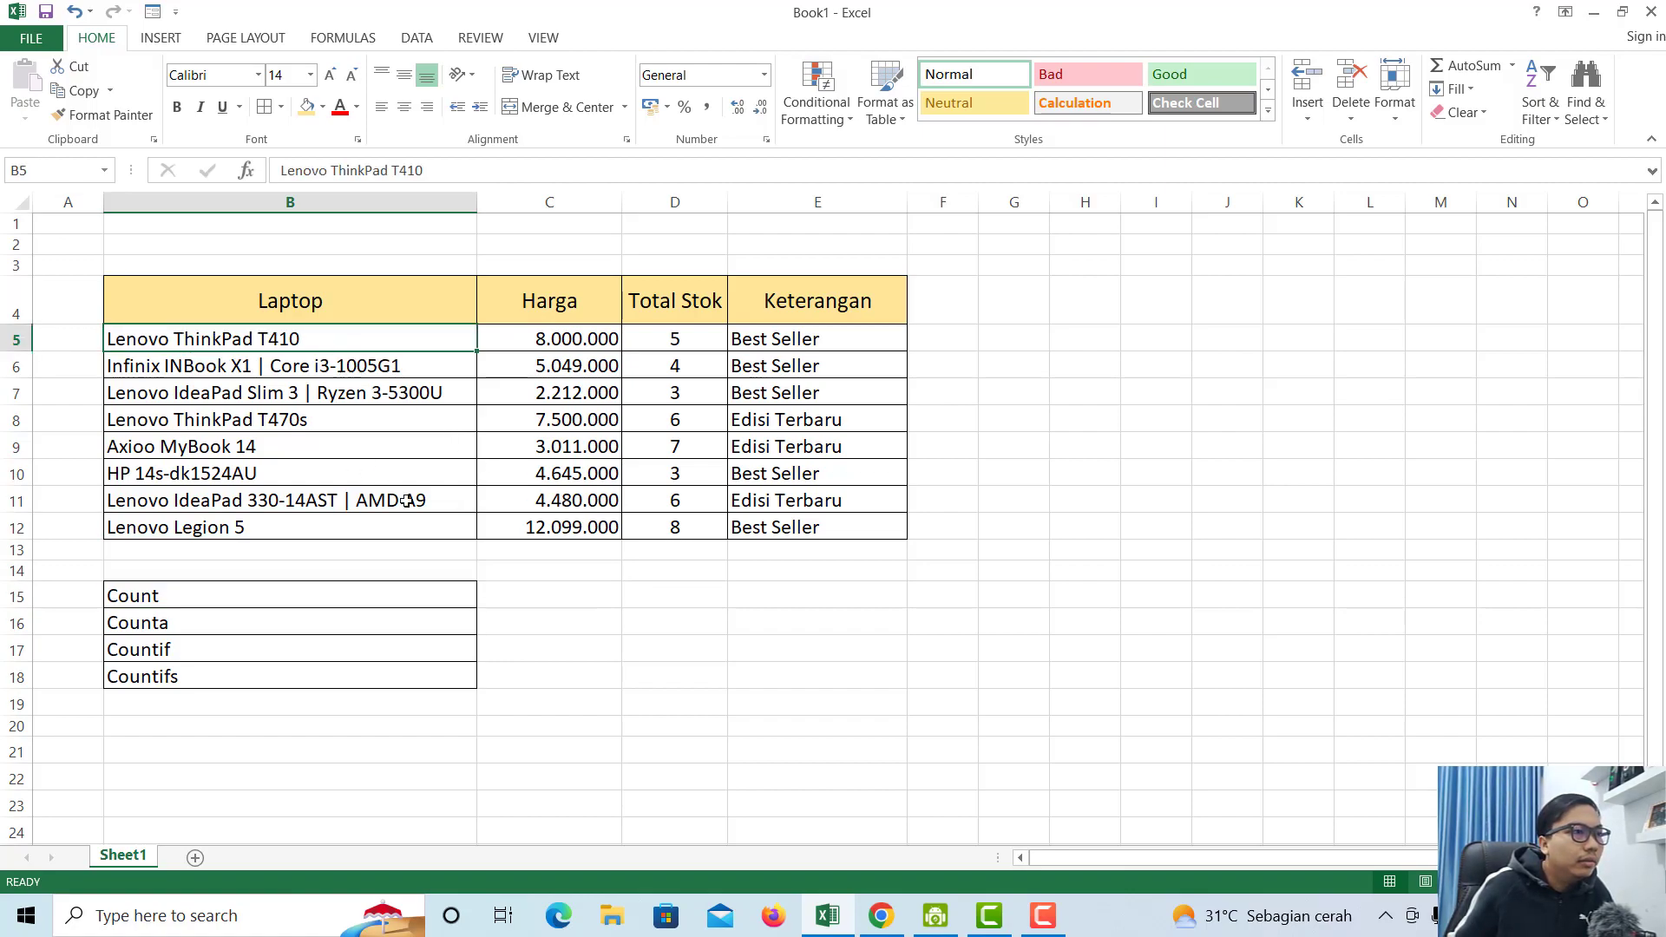
left_click(285, 596)
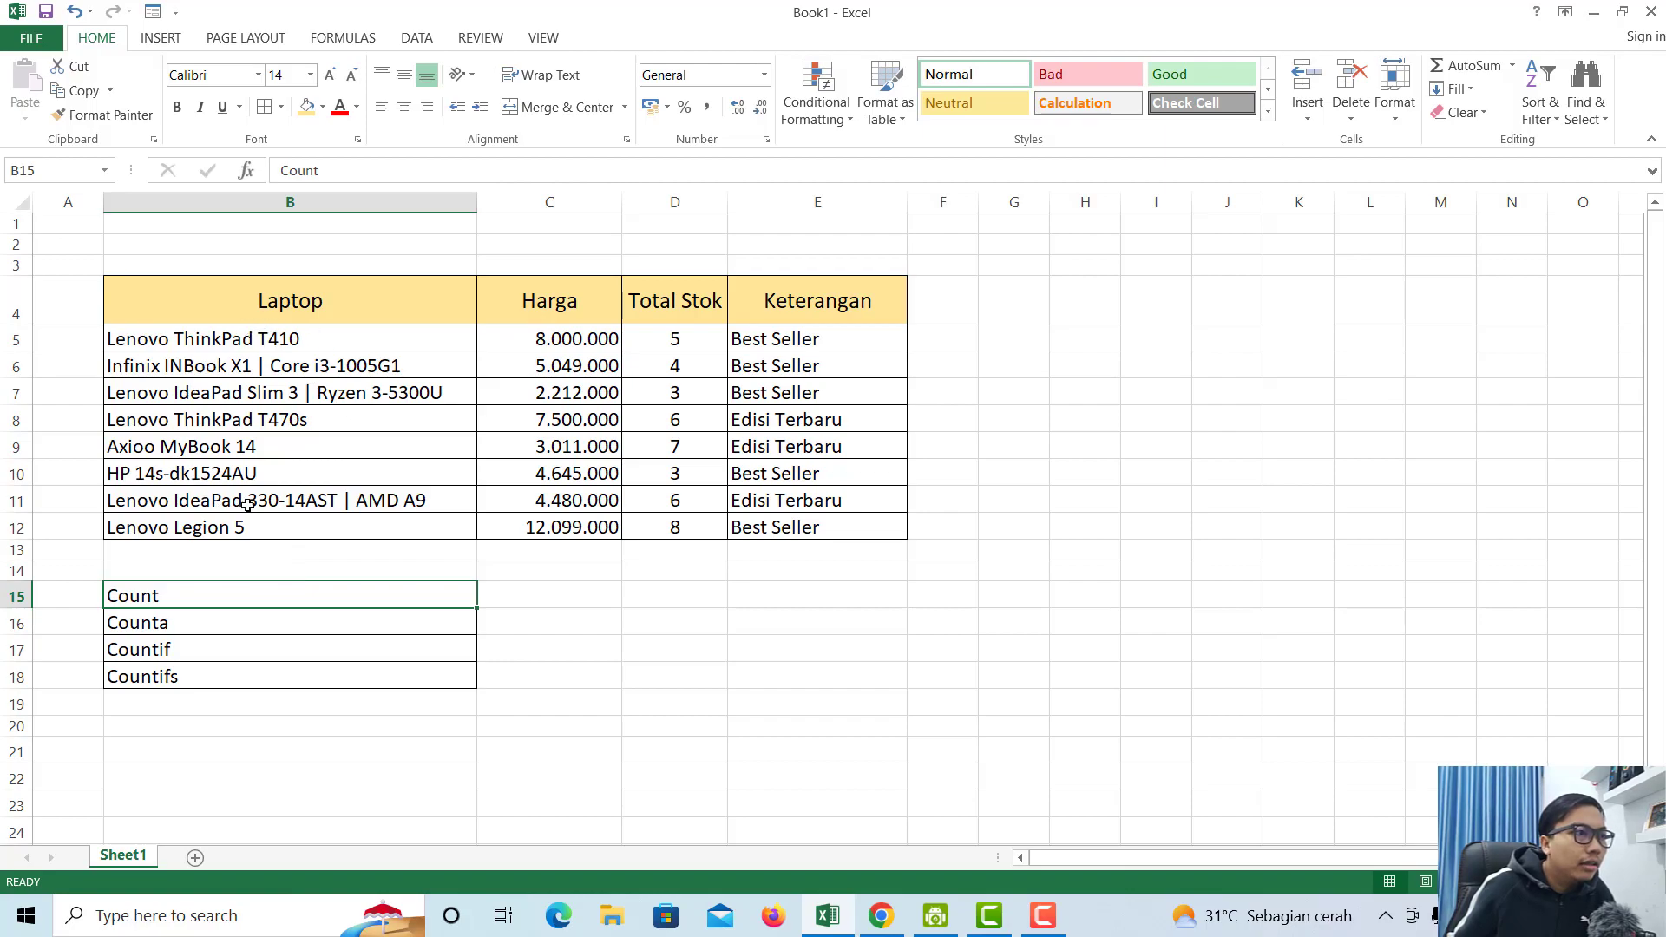
- Step through the laptop names from Lenovo ThinkPad T410 down to Lenovo Legion 5
left_click(213, 343)
left_click(220, 368)
left_click(224, 395)
left_click(235, 427)
left_click(232, 449)
left_click(231, 475)
left_click(313, 502)
left_click(381, 518)
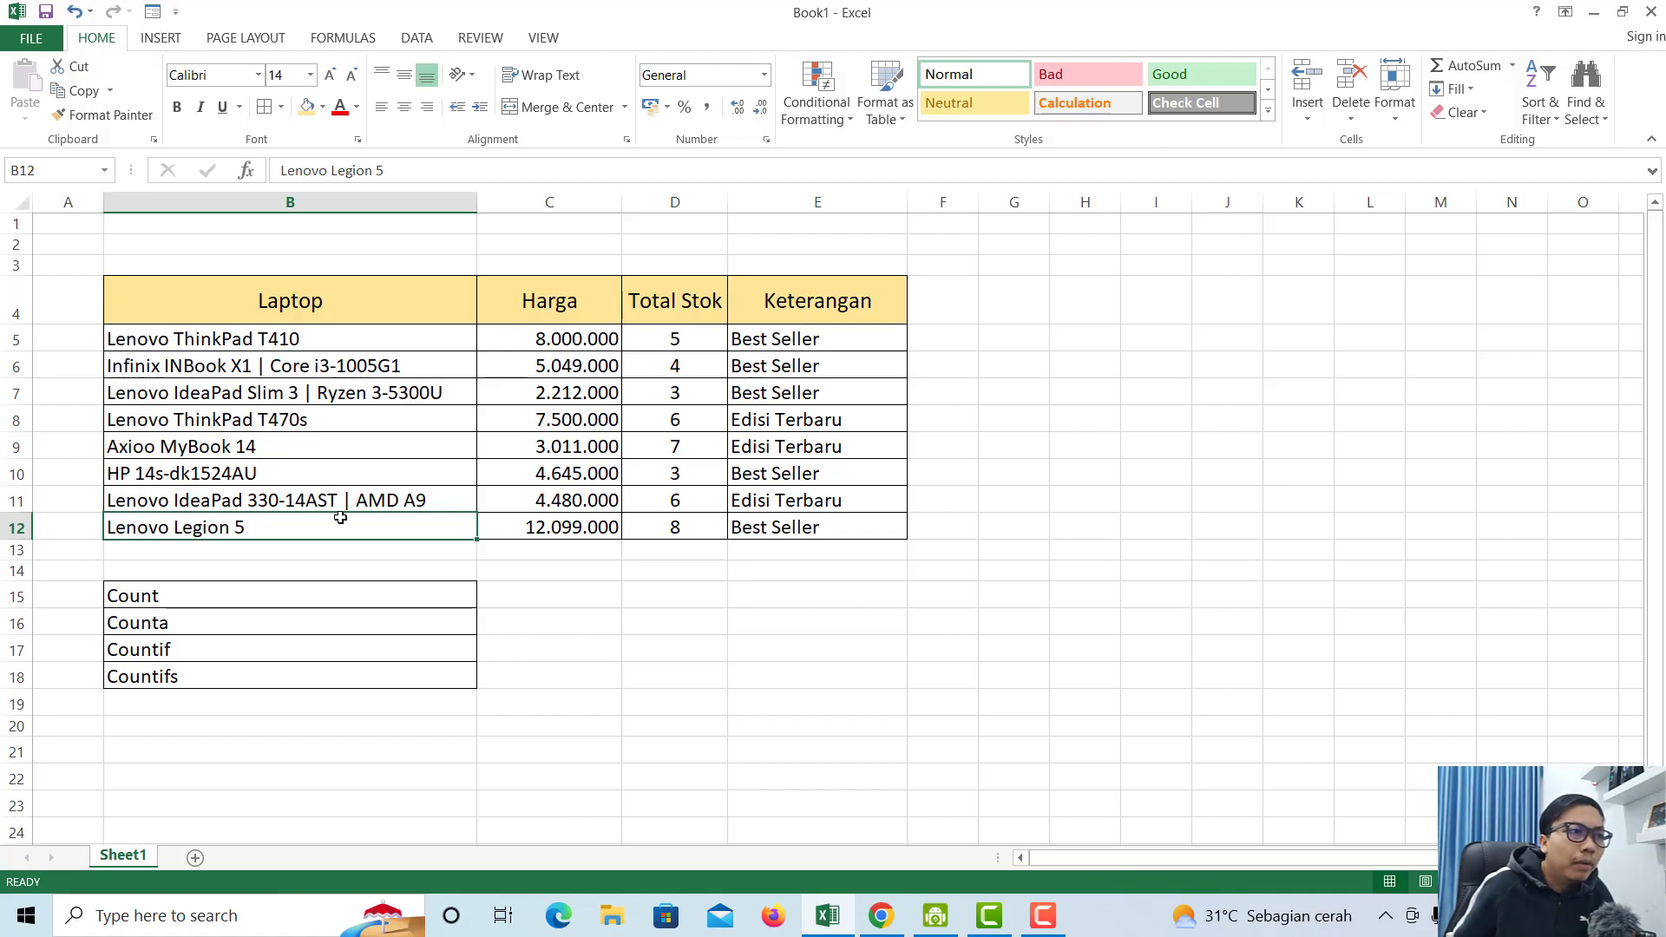
- Point out the Count and Countifs labels, then select the eight Total Stok values
left_click(526, 598)
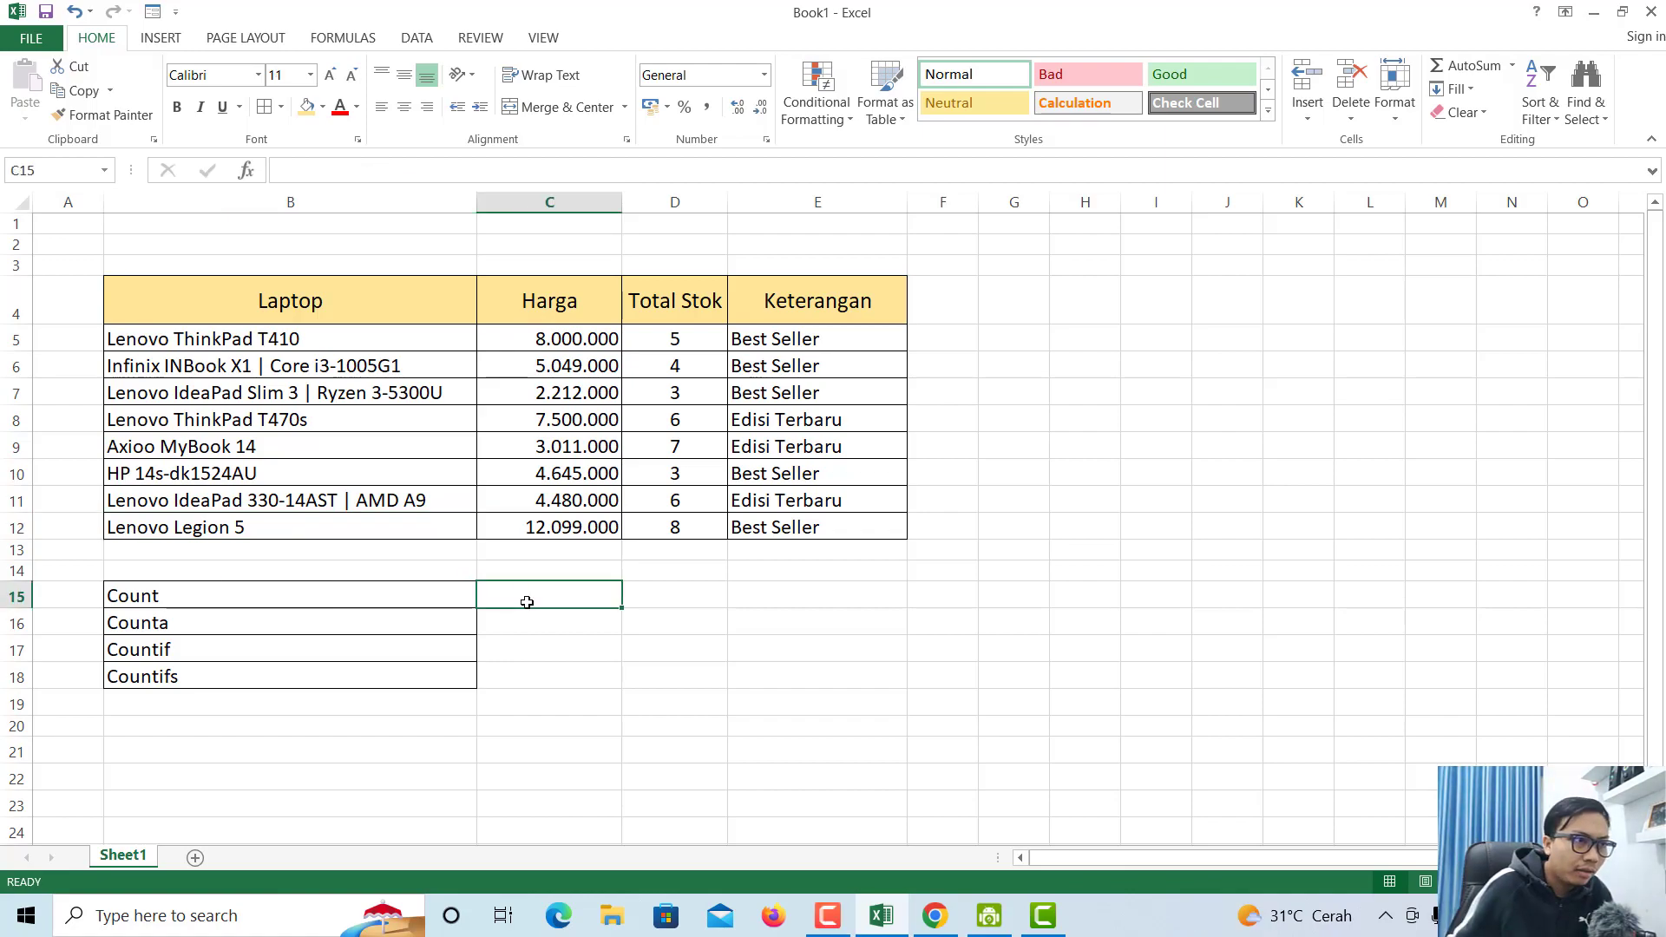
left_click(450, 593)
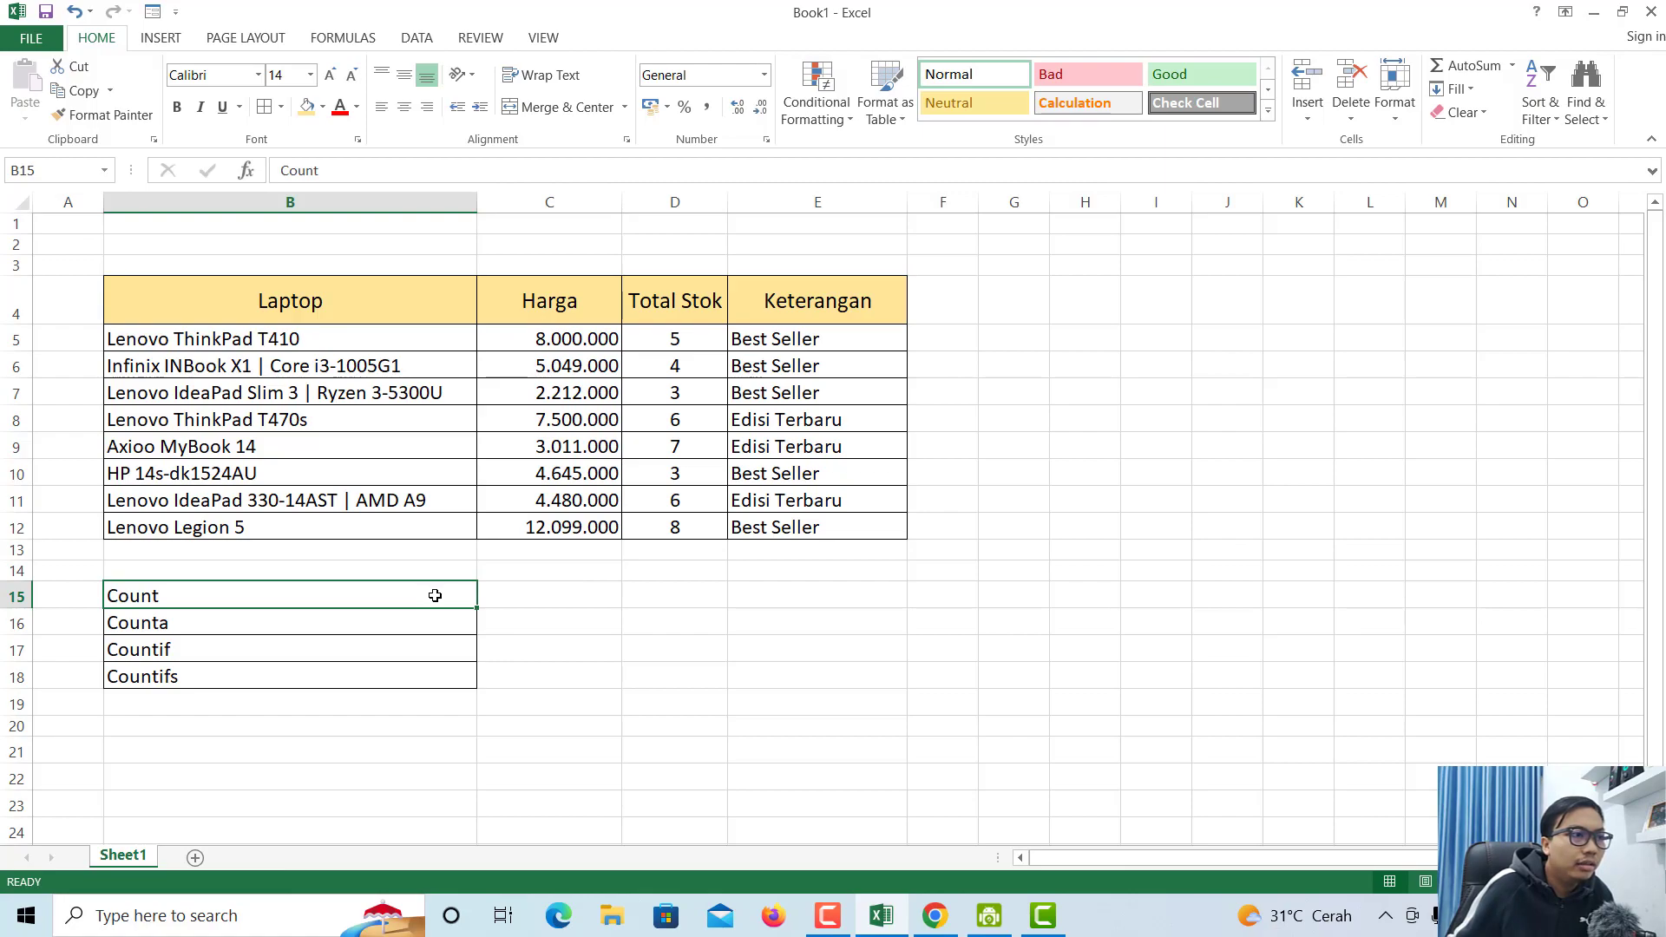
left_click(269, 666)
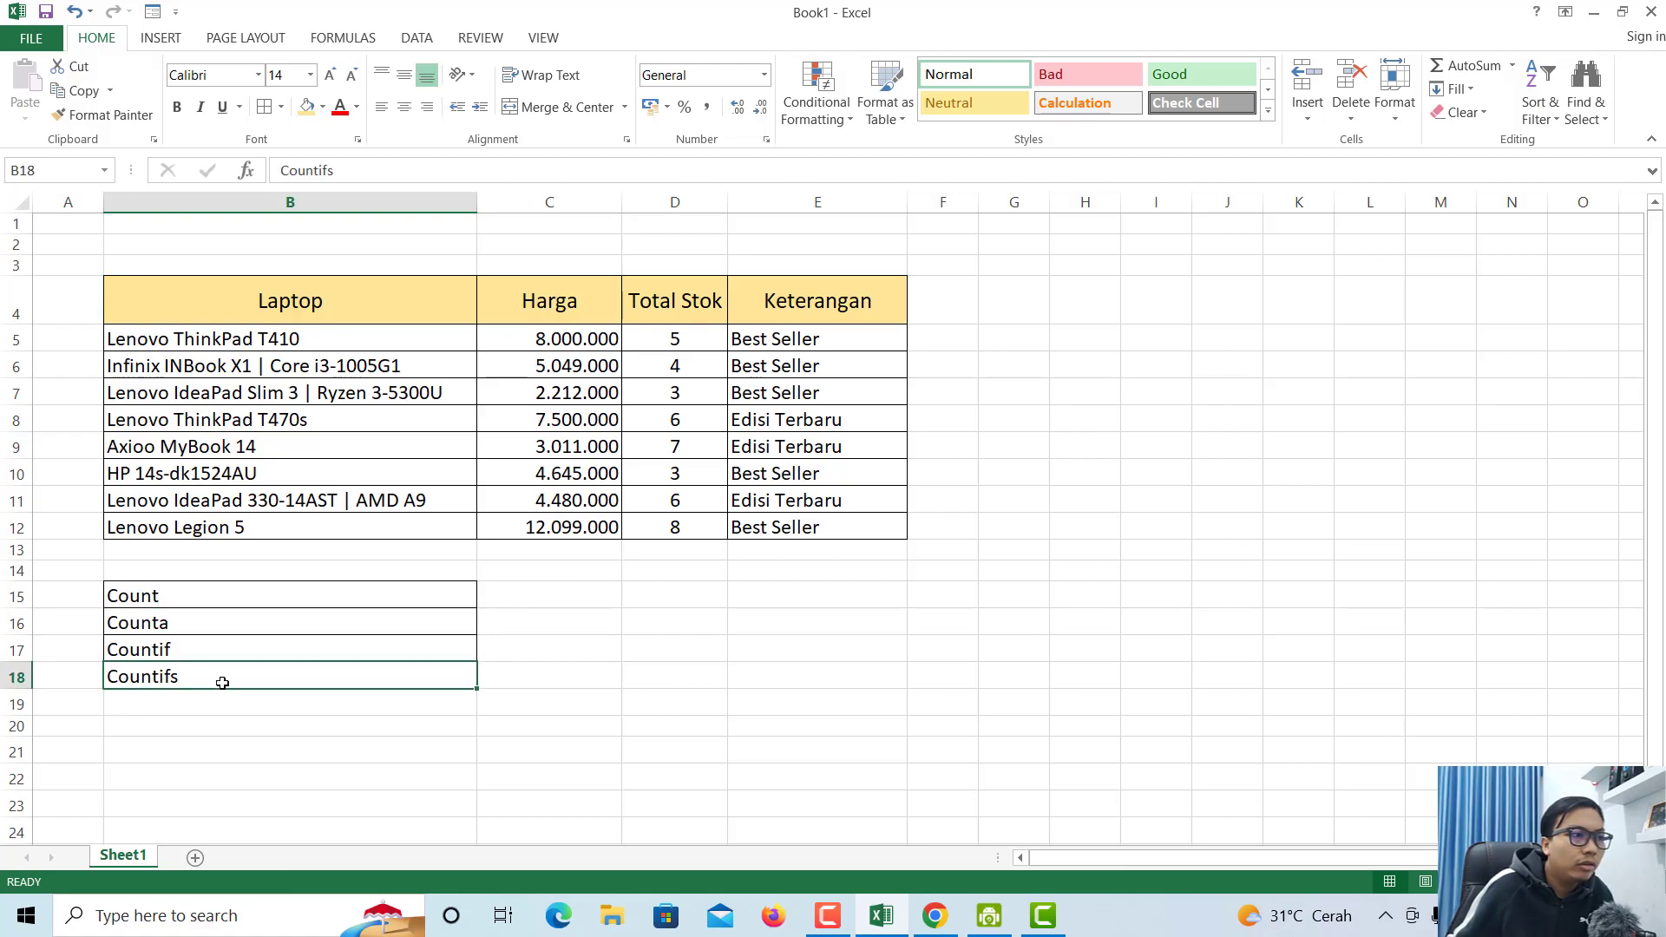
key("Up")
left_click(230, 606)
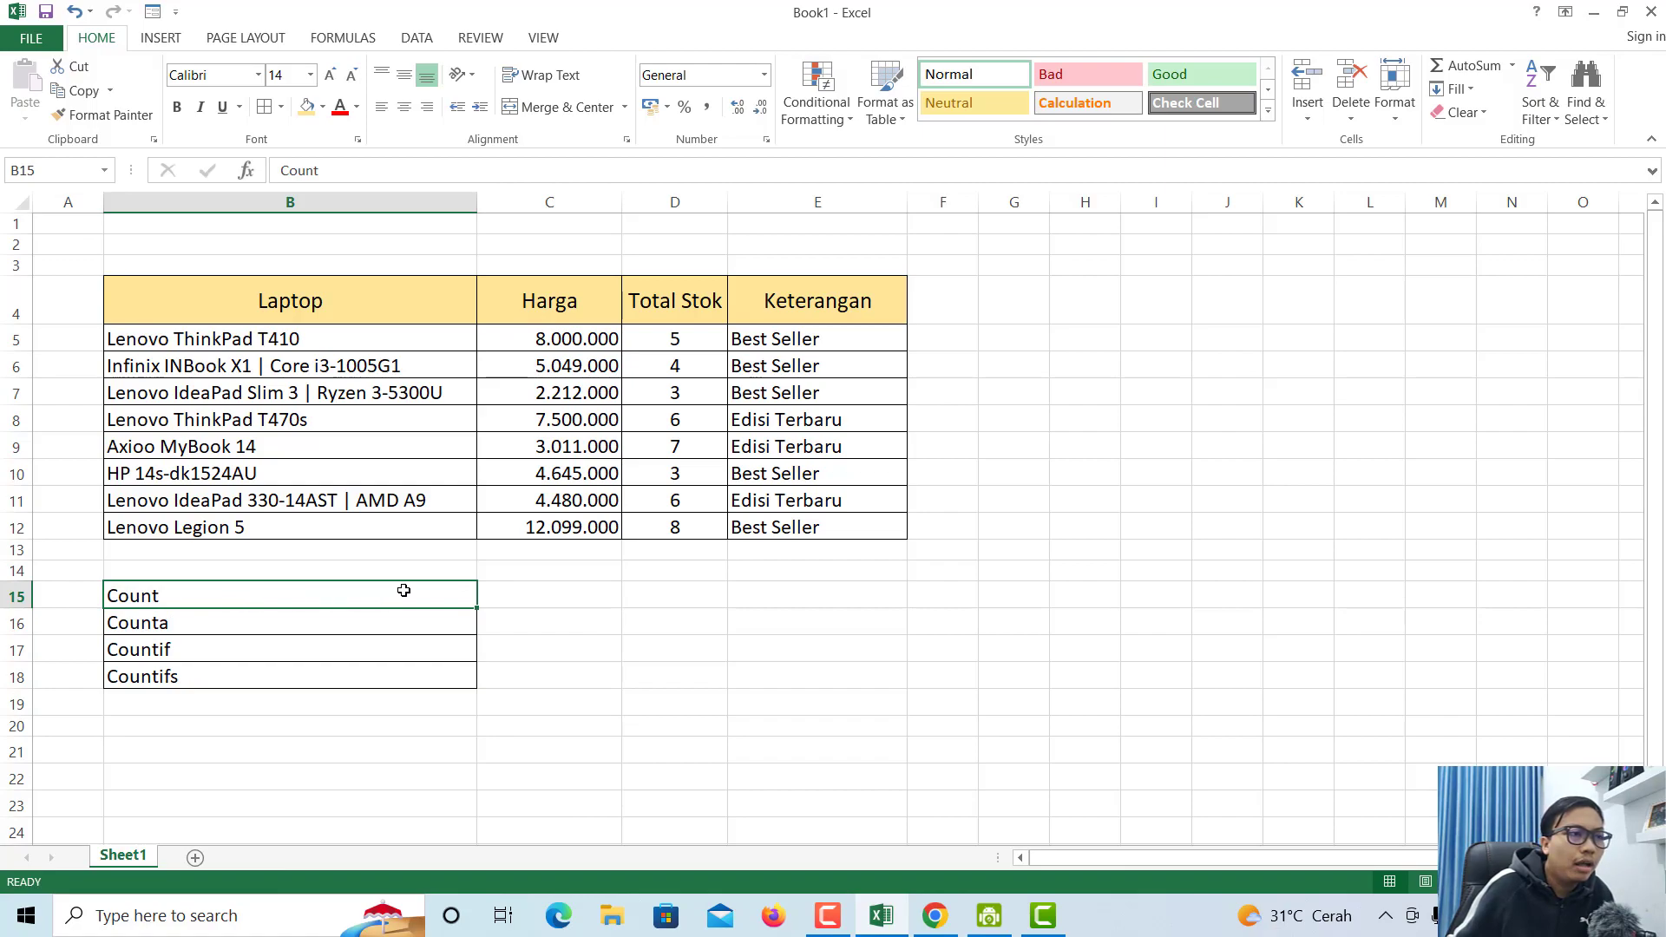
left_click(520, 590)
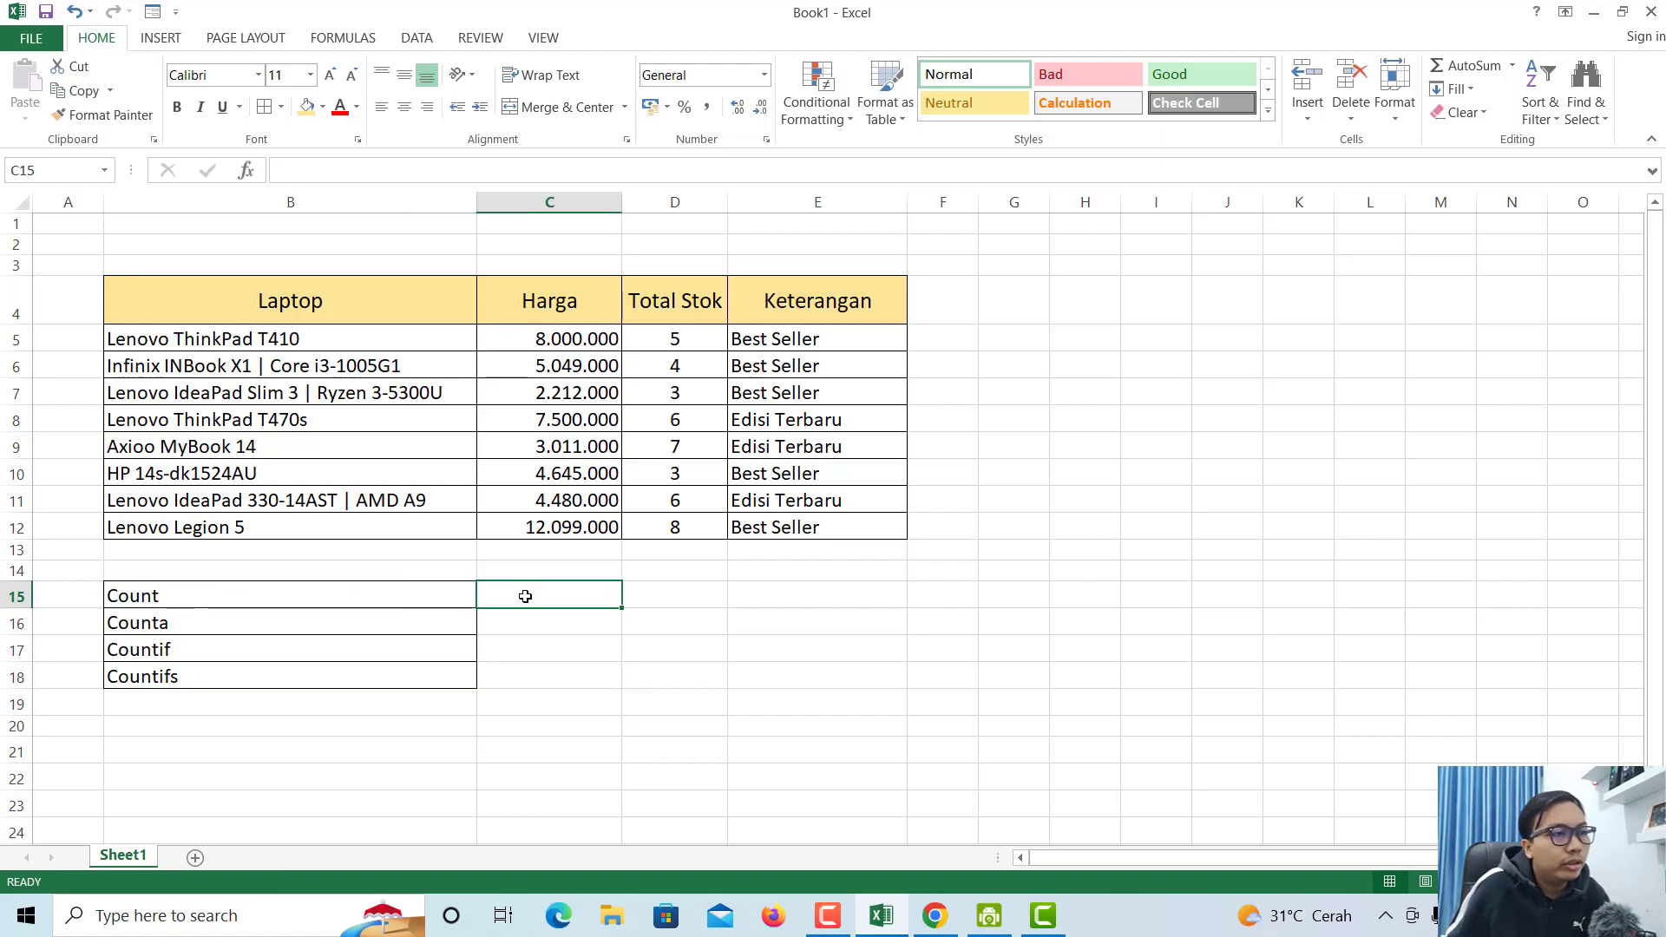
left_click(656, 585)
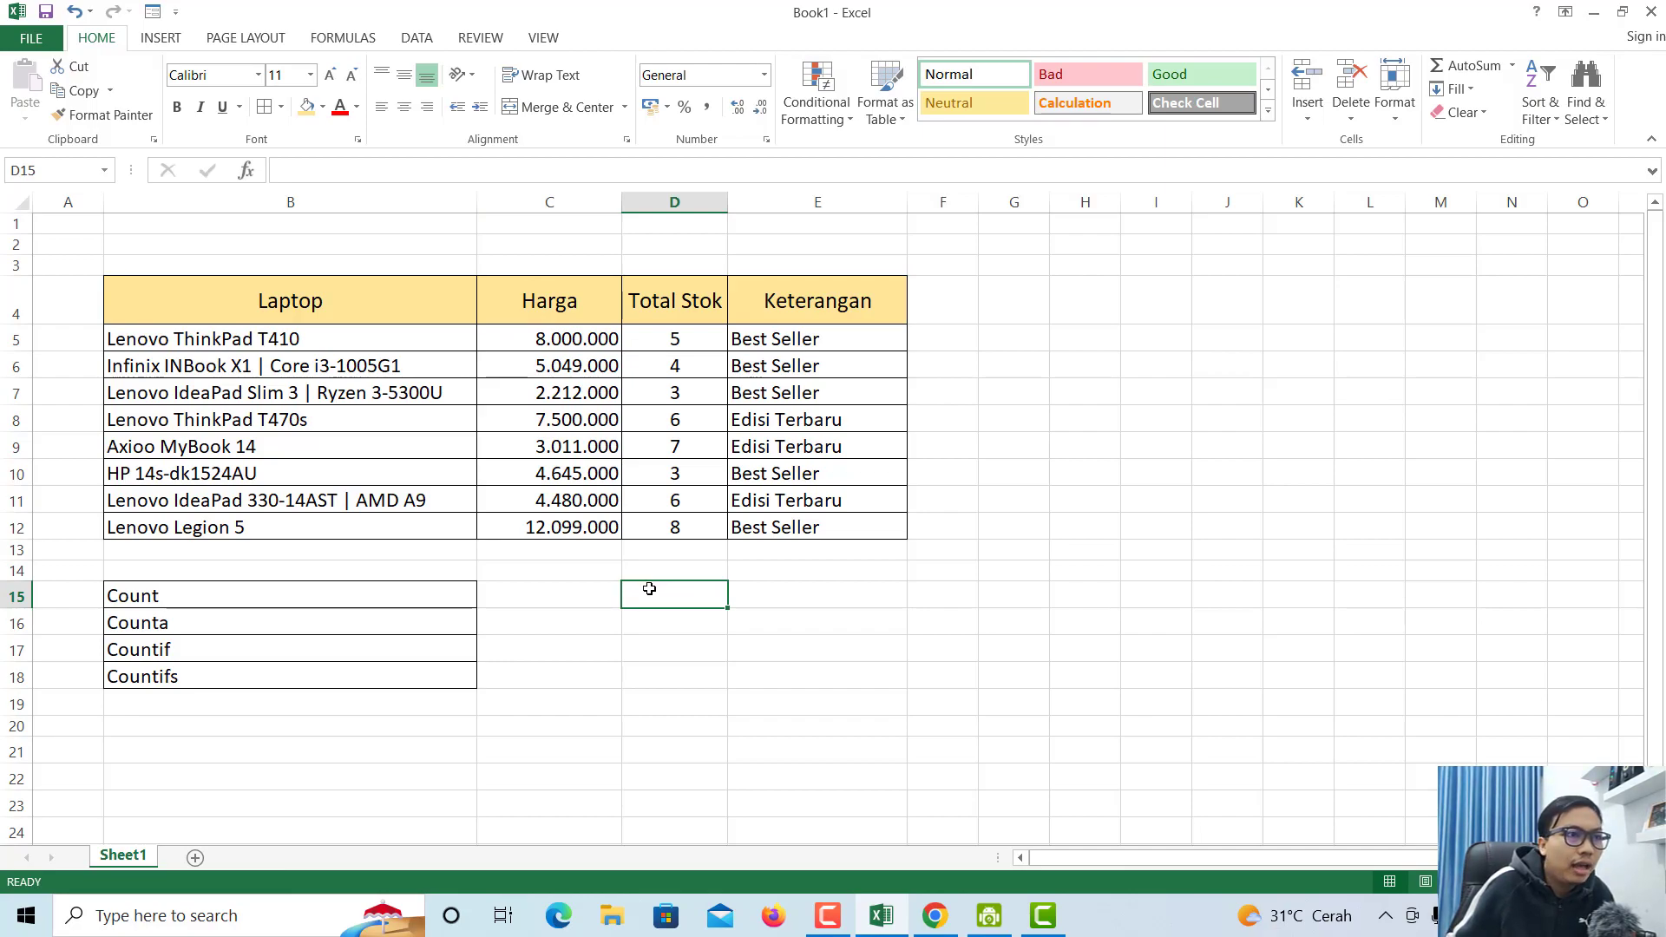
left_click(676, 336)
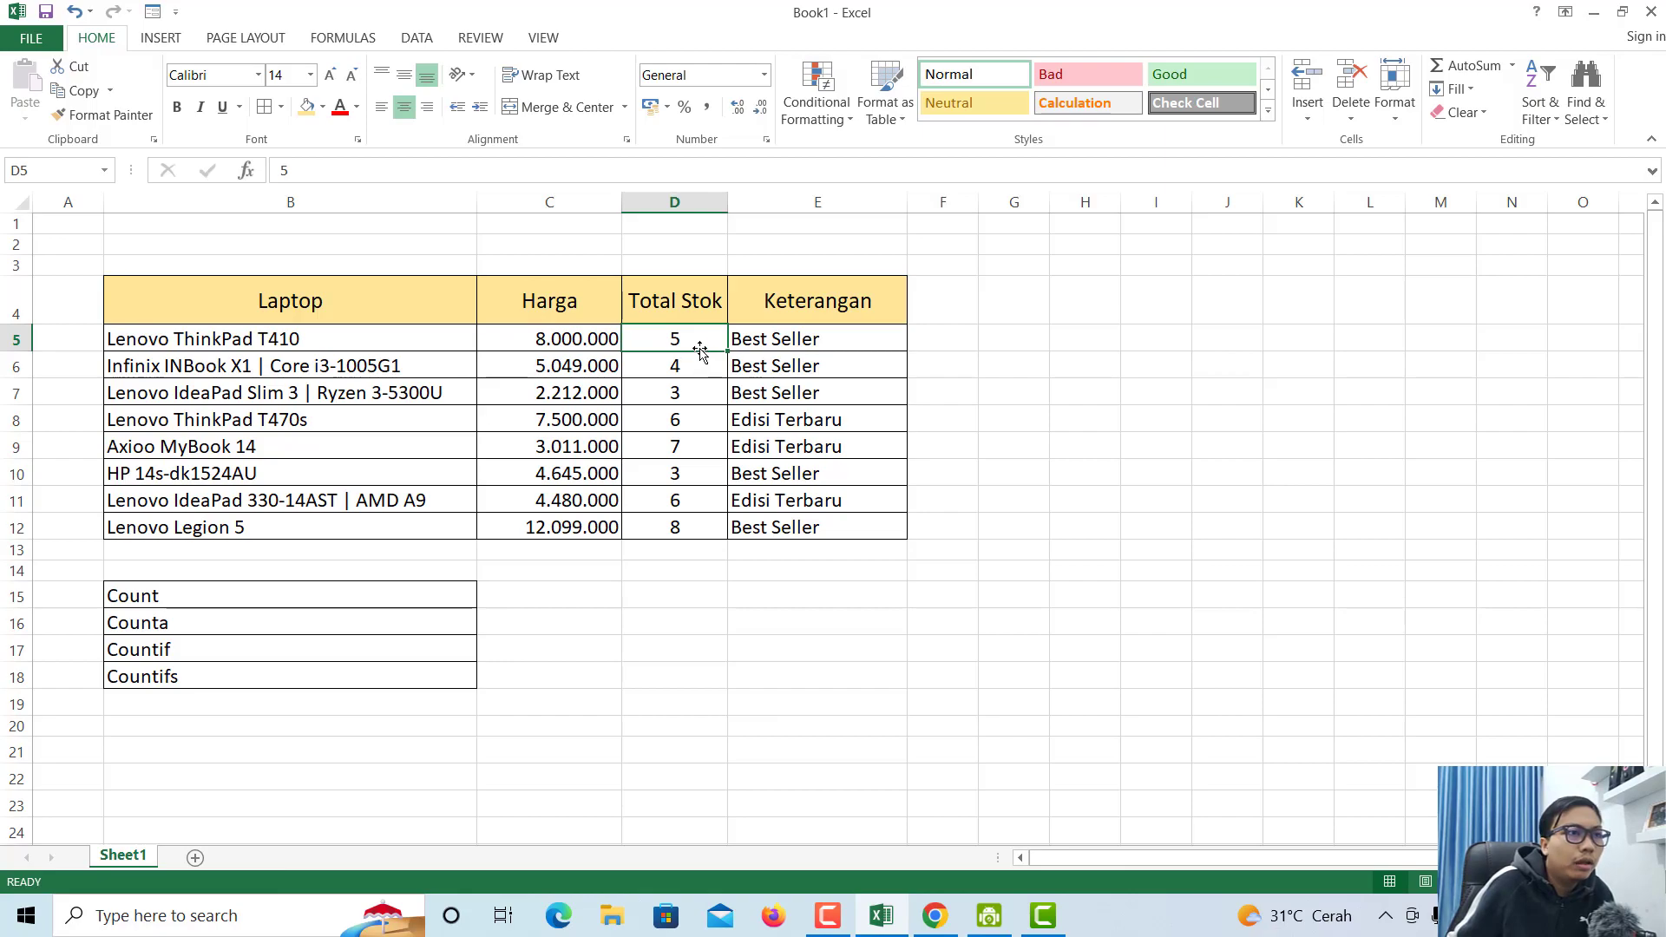
left_click_drag(686, 341, 685, 529)
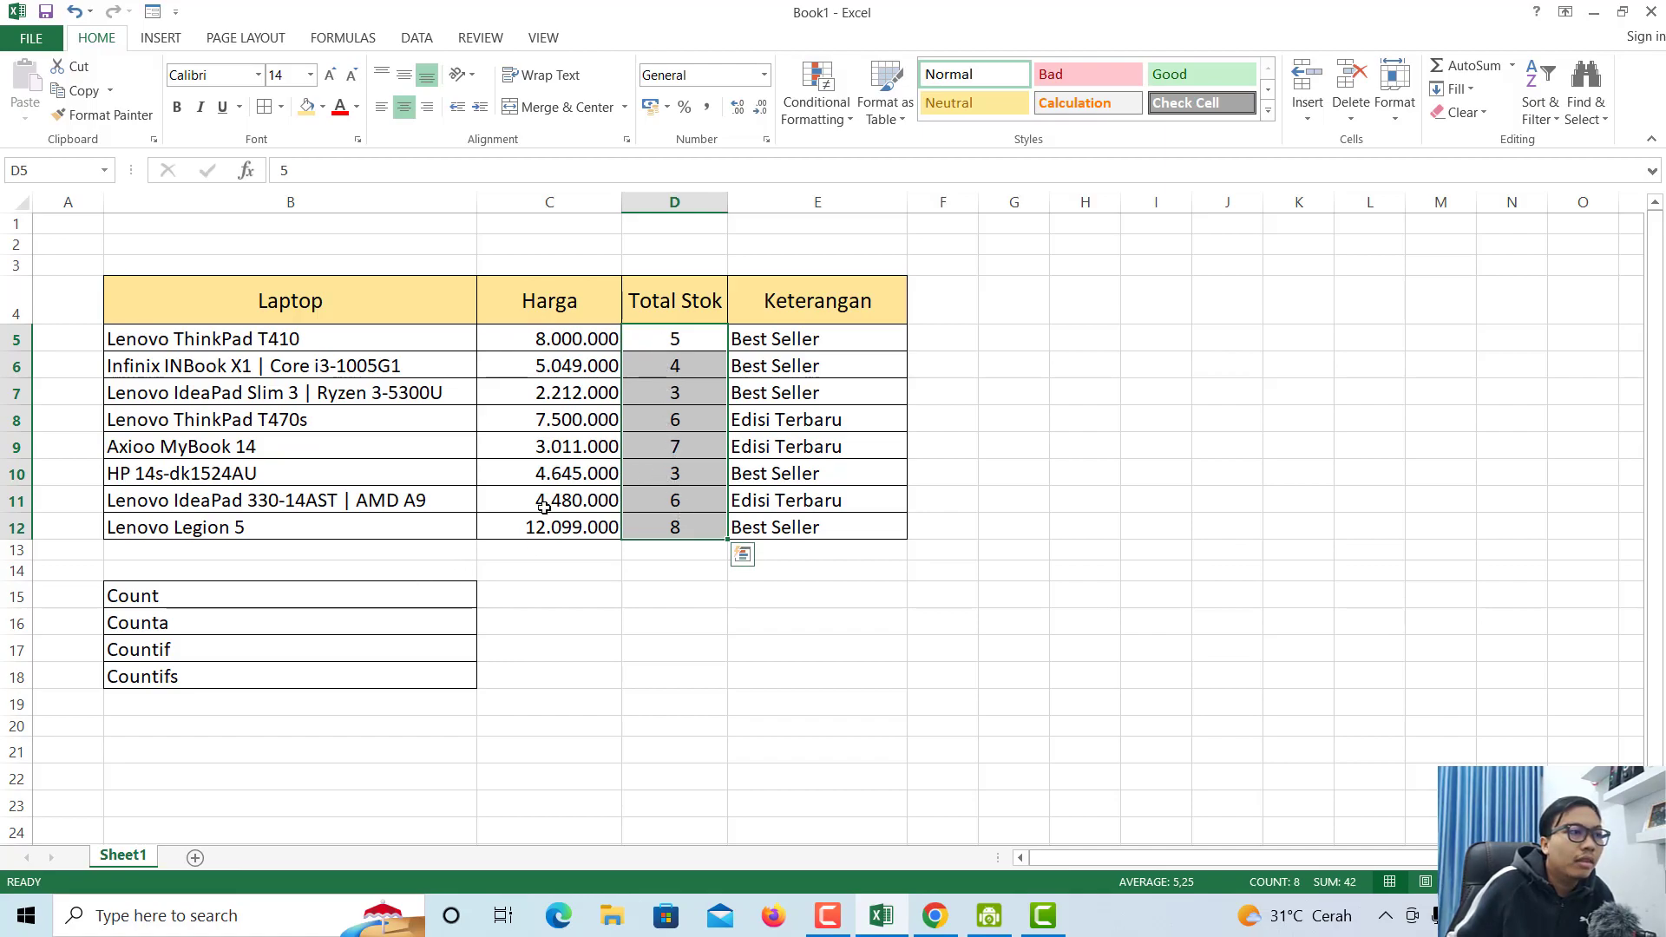
- Select the eight laptop names in column B beside the Counta label
left_click(249, 621)
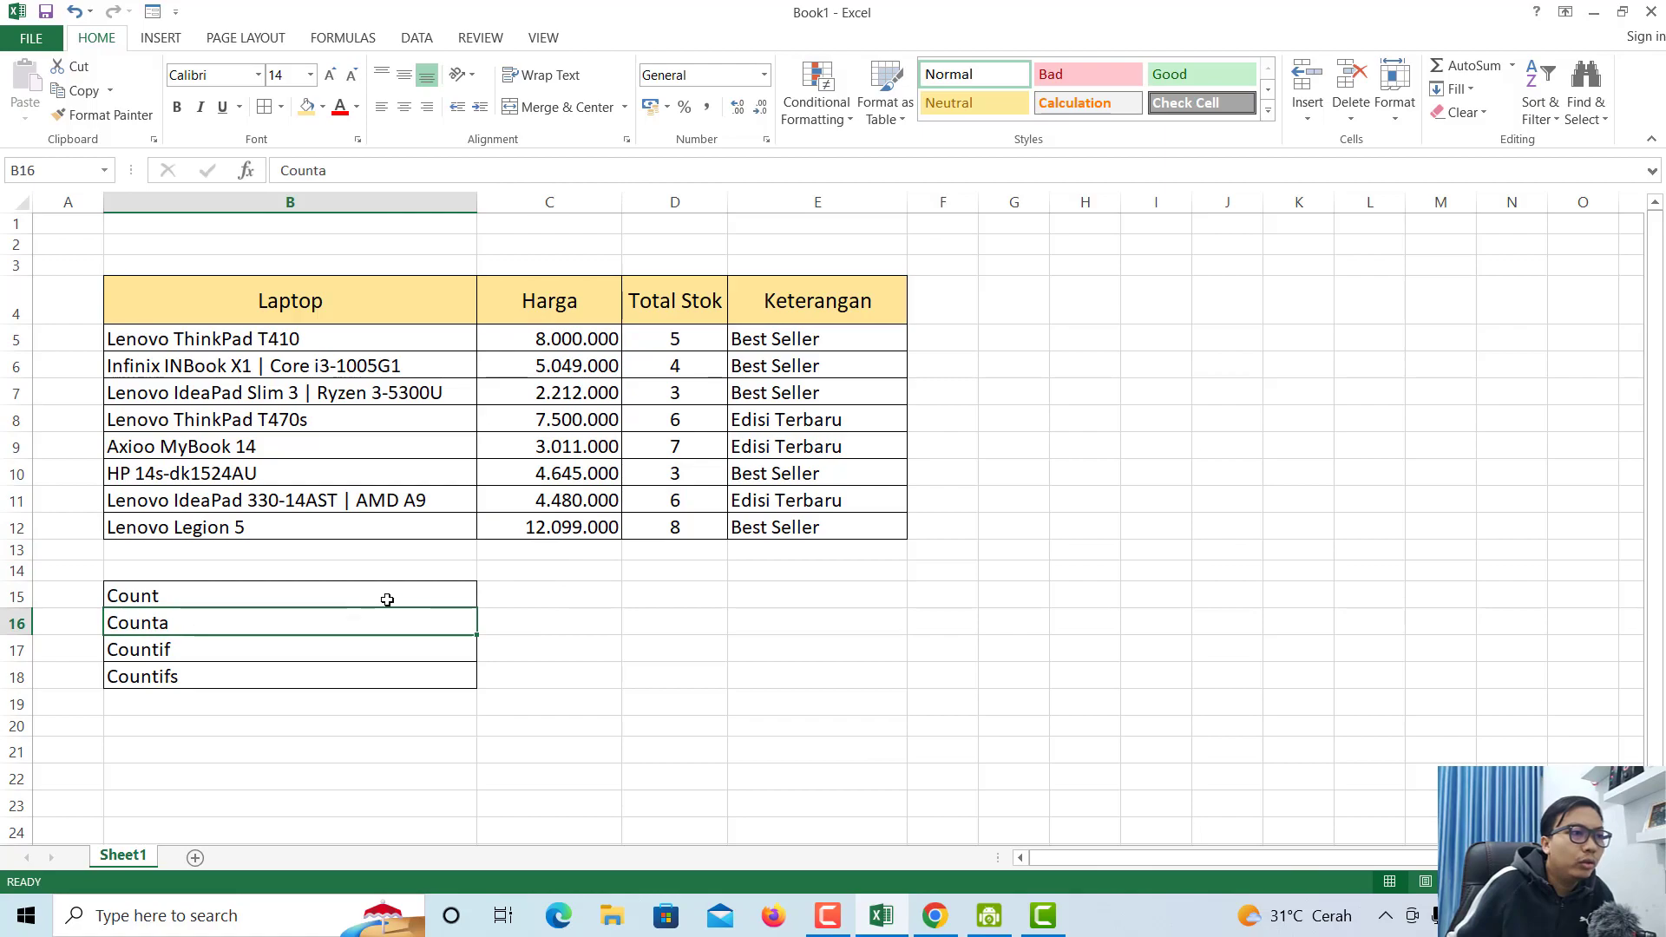
left_click(297, 340)
left_click_drag(297, 340, 394, 530)
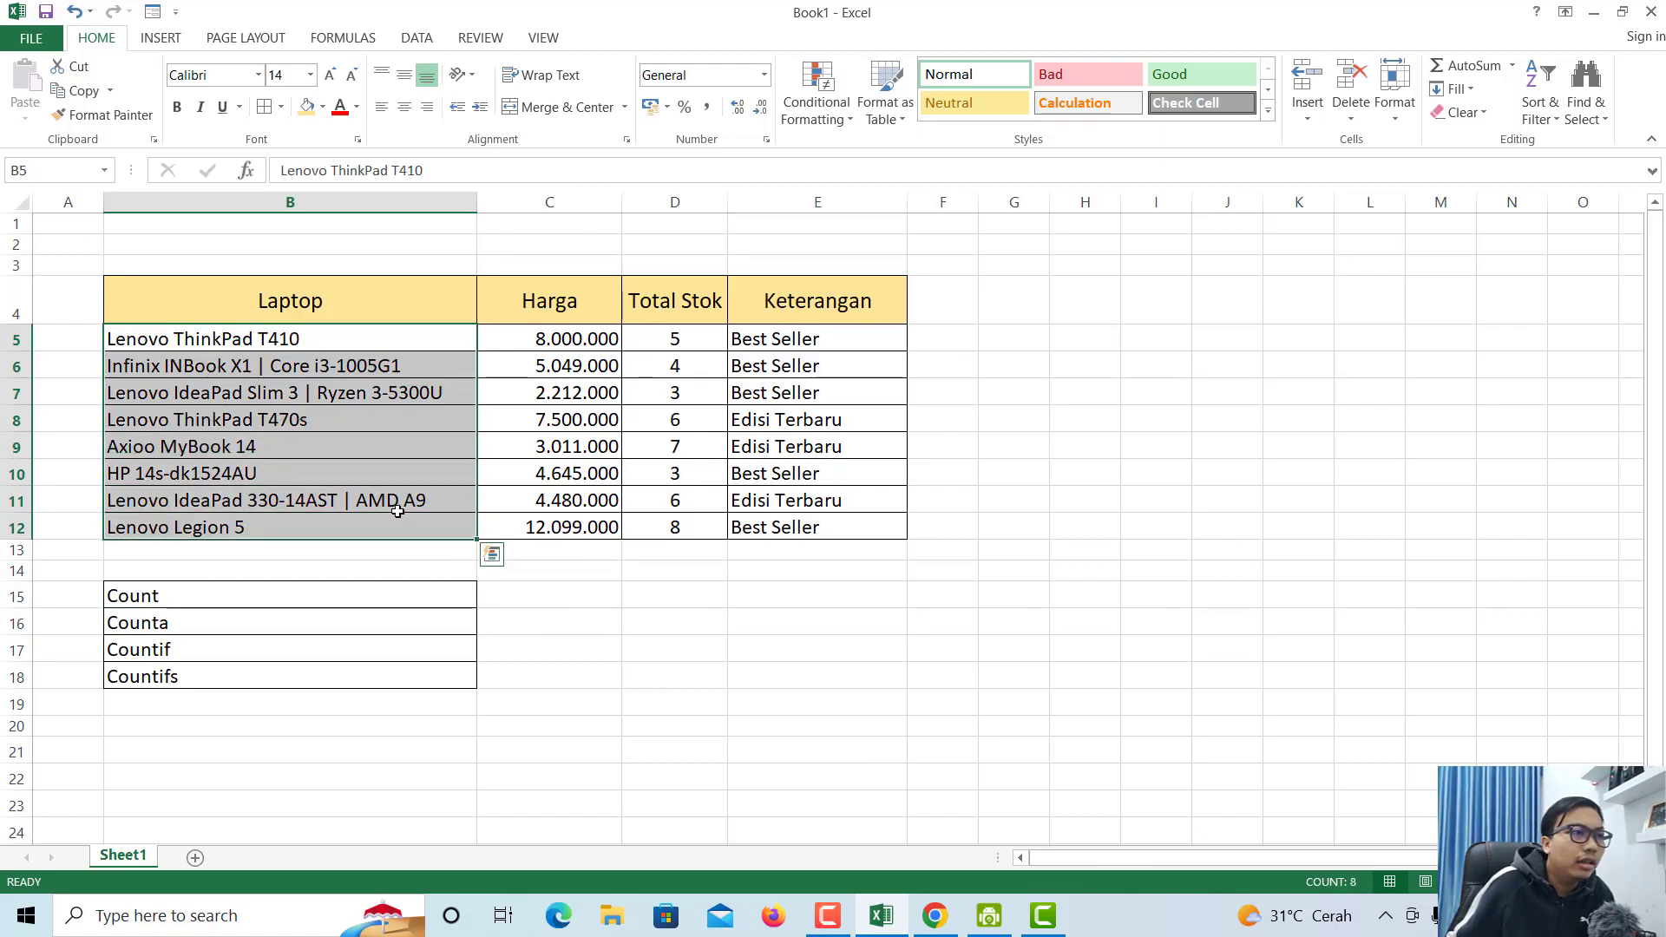
left_click(401, 483)
left_click_drag(296, 343, 369, 530)
left_click(273, 627)
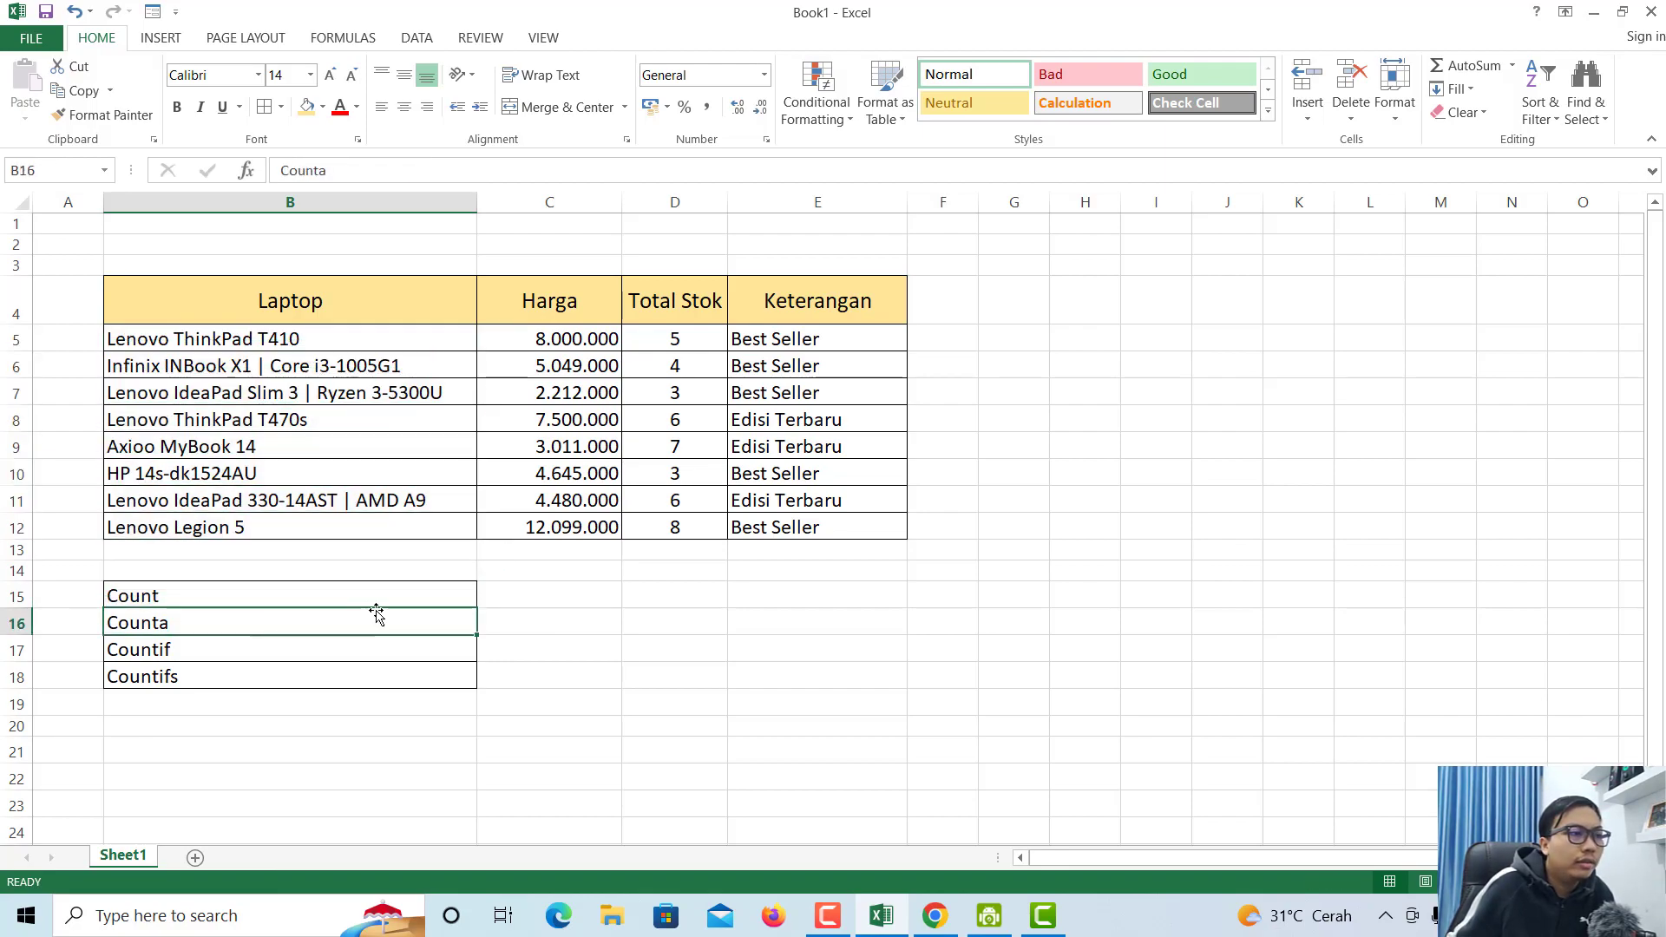
- Enter =COUNT(D5:D12) in the Count result cell, returning 8
left_click(521, 591)
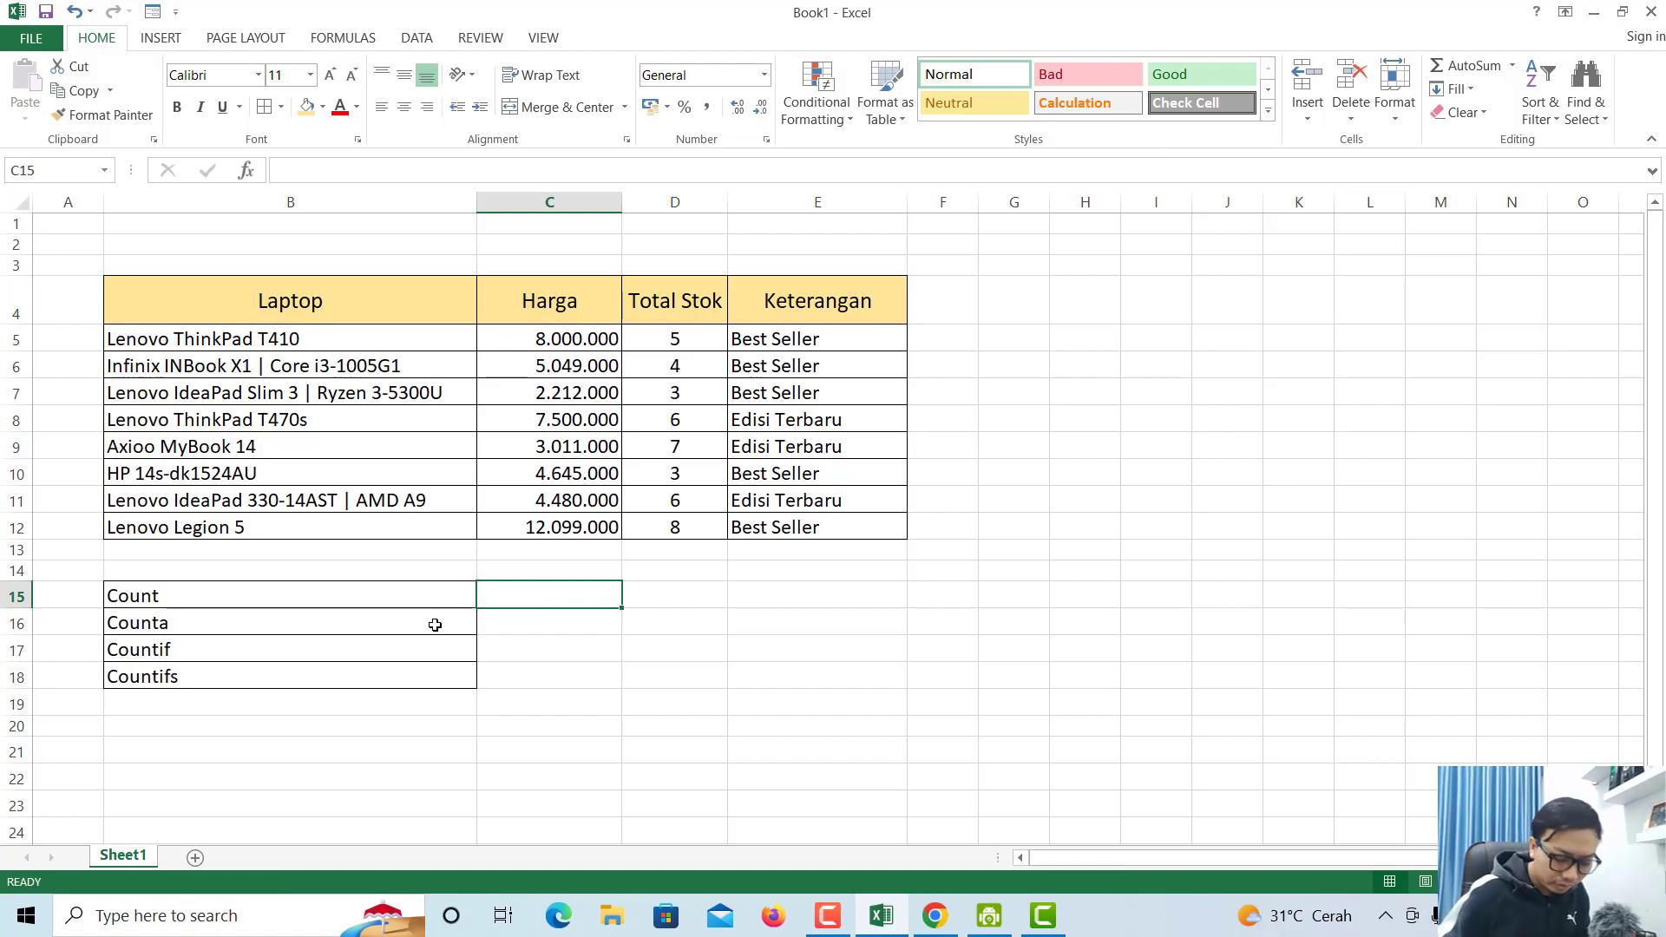
type("=count")
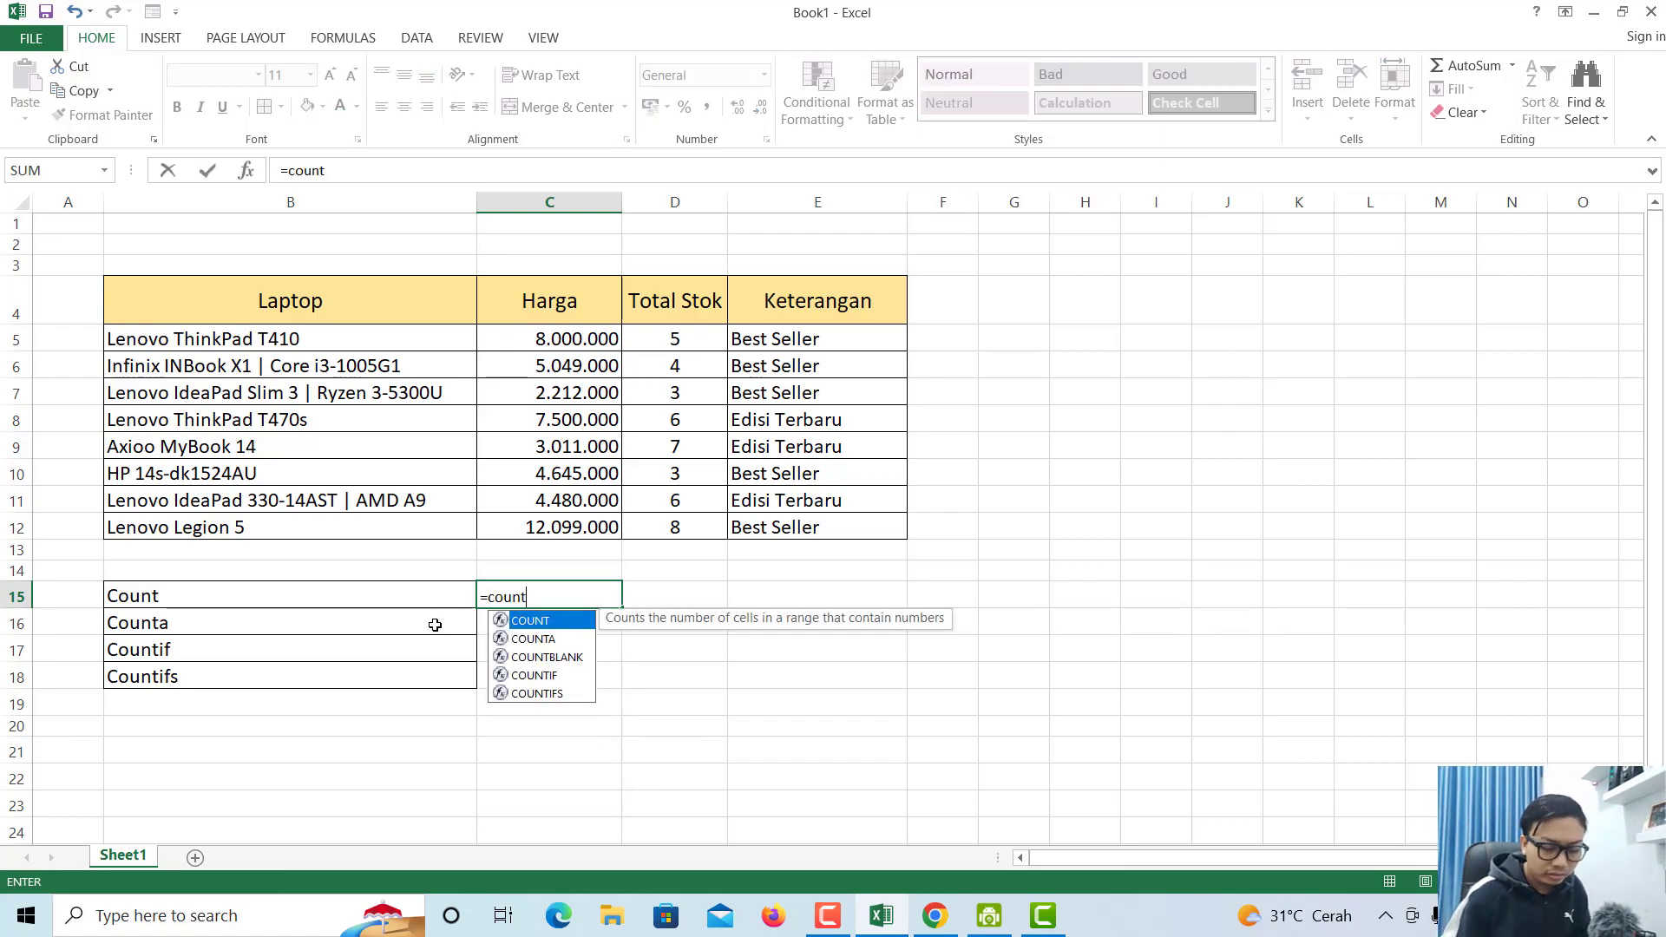
type("(")
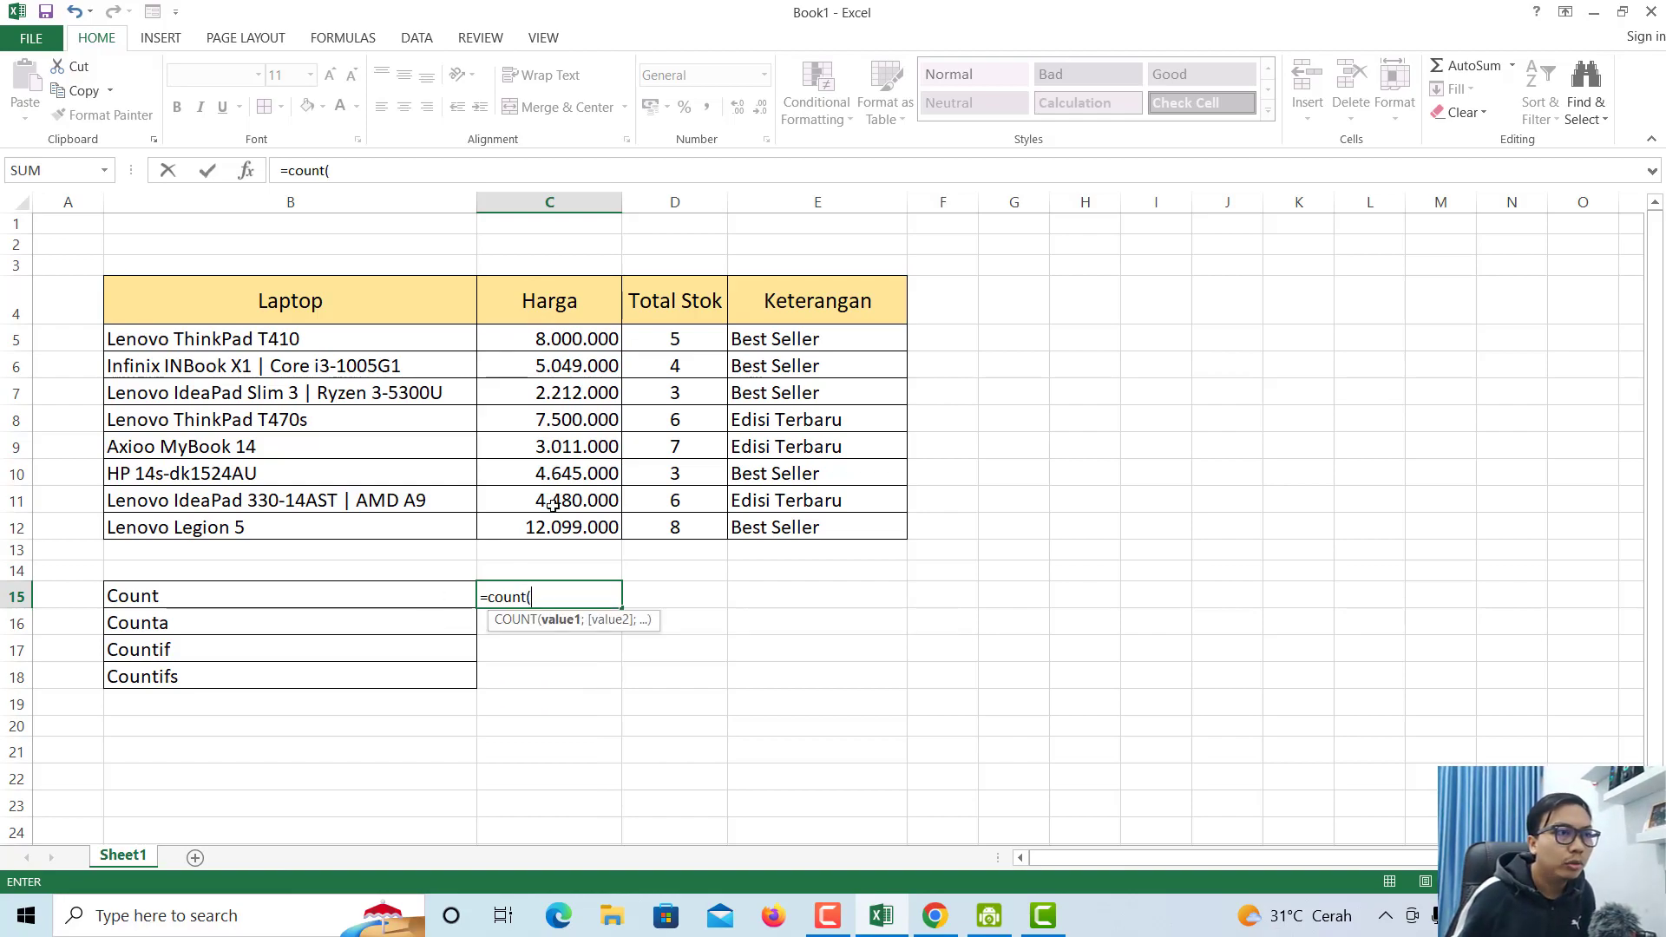
left_click_drag(649, 341, 676, 528)
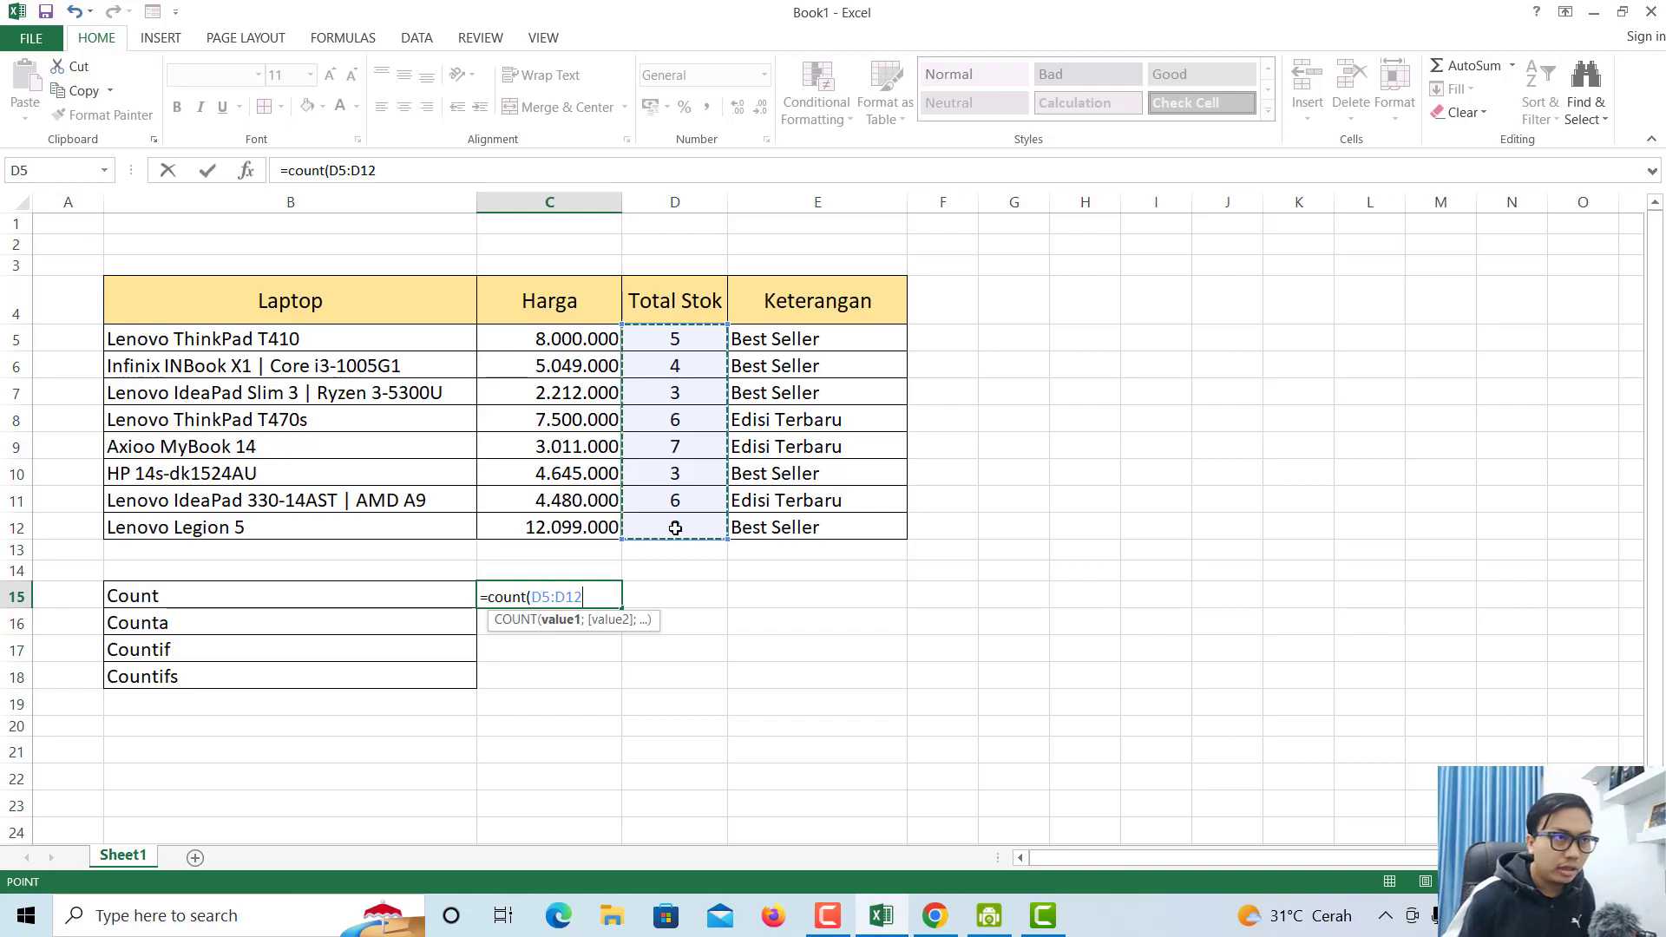
type(")")
key("Return")
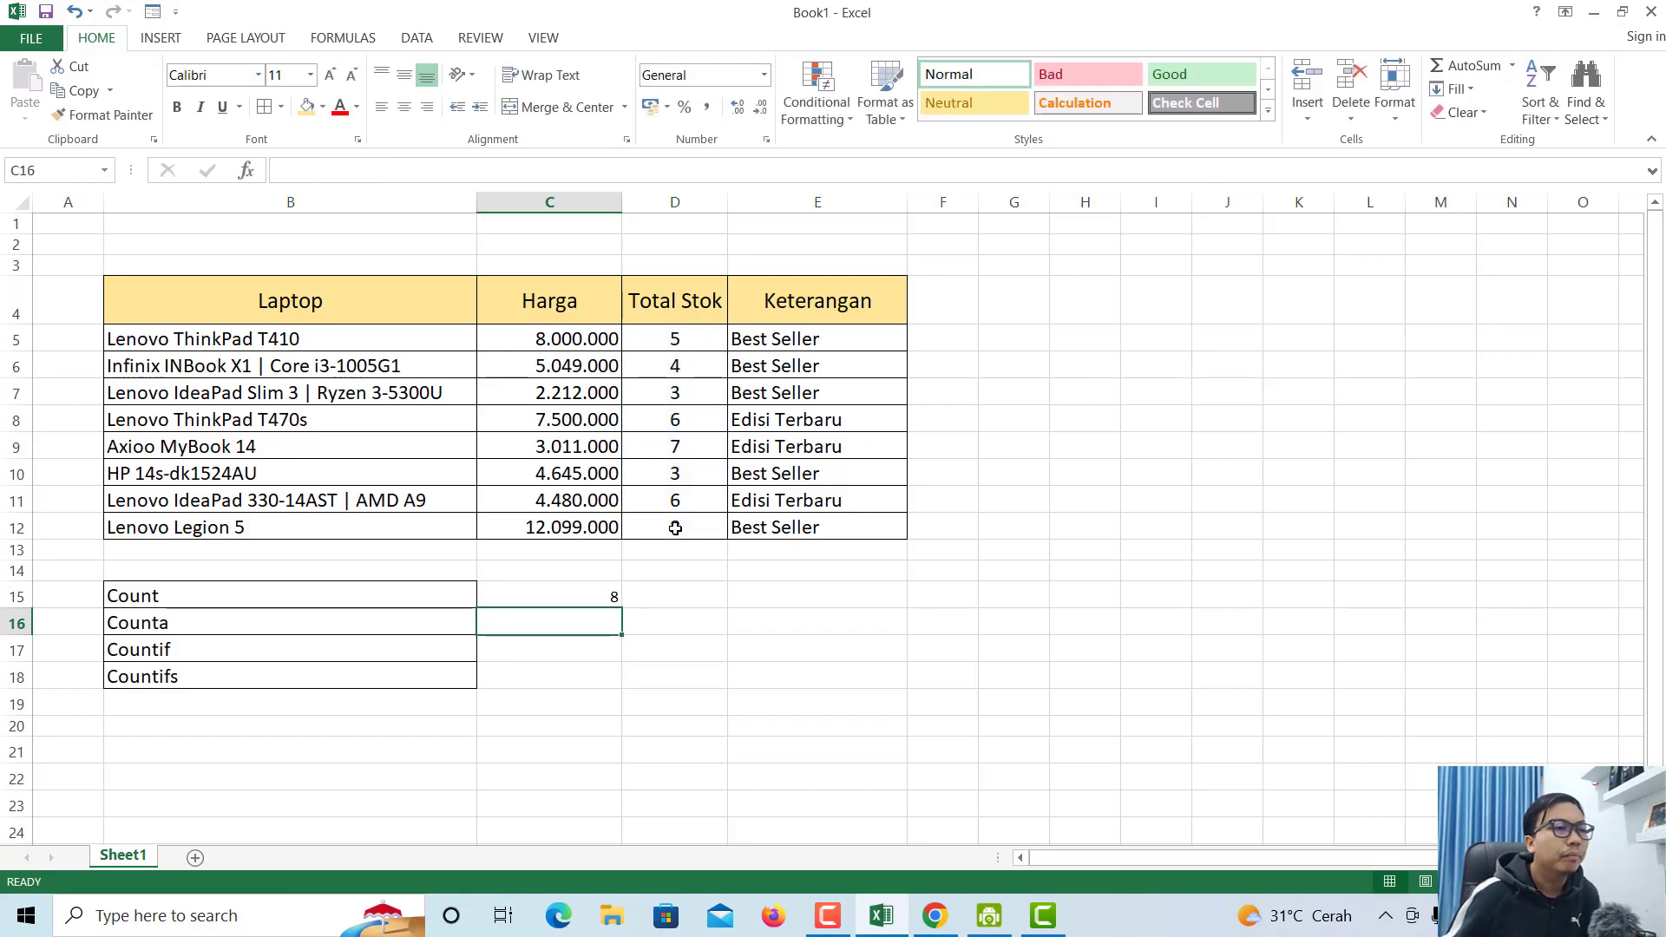
left_click(587, 592)
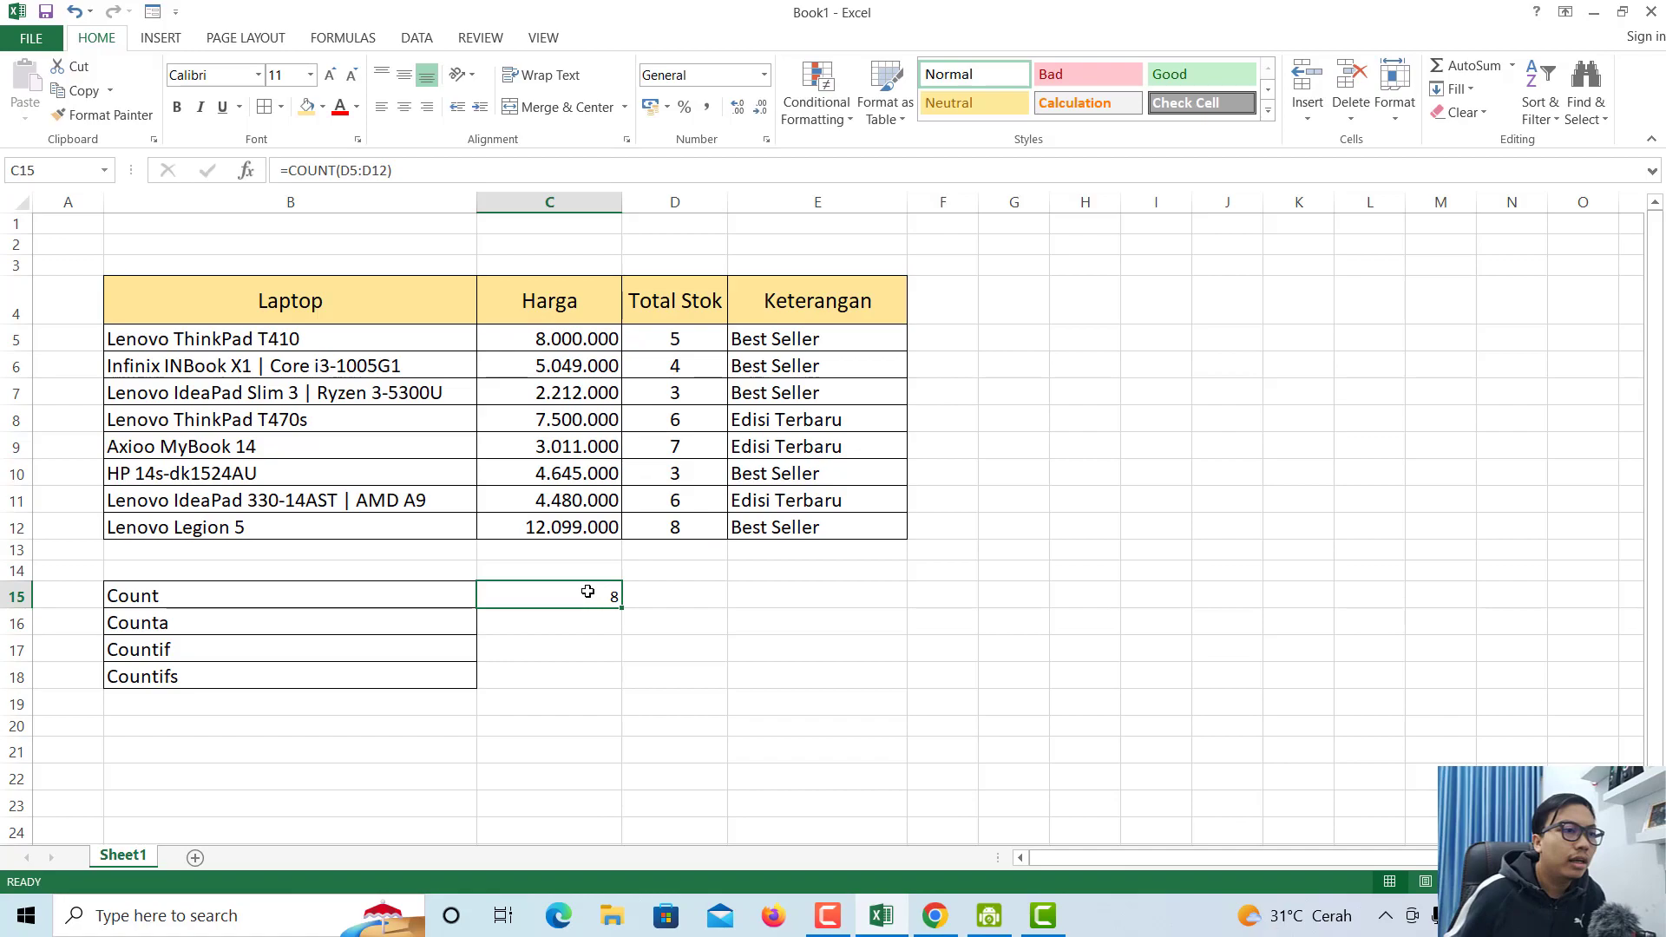
- Move to the empty result cell beside the Counta label
left_click(688, 341)
left_click(495, 618)
left_click(428, 624)
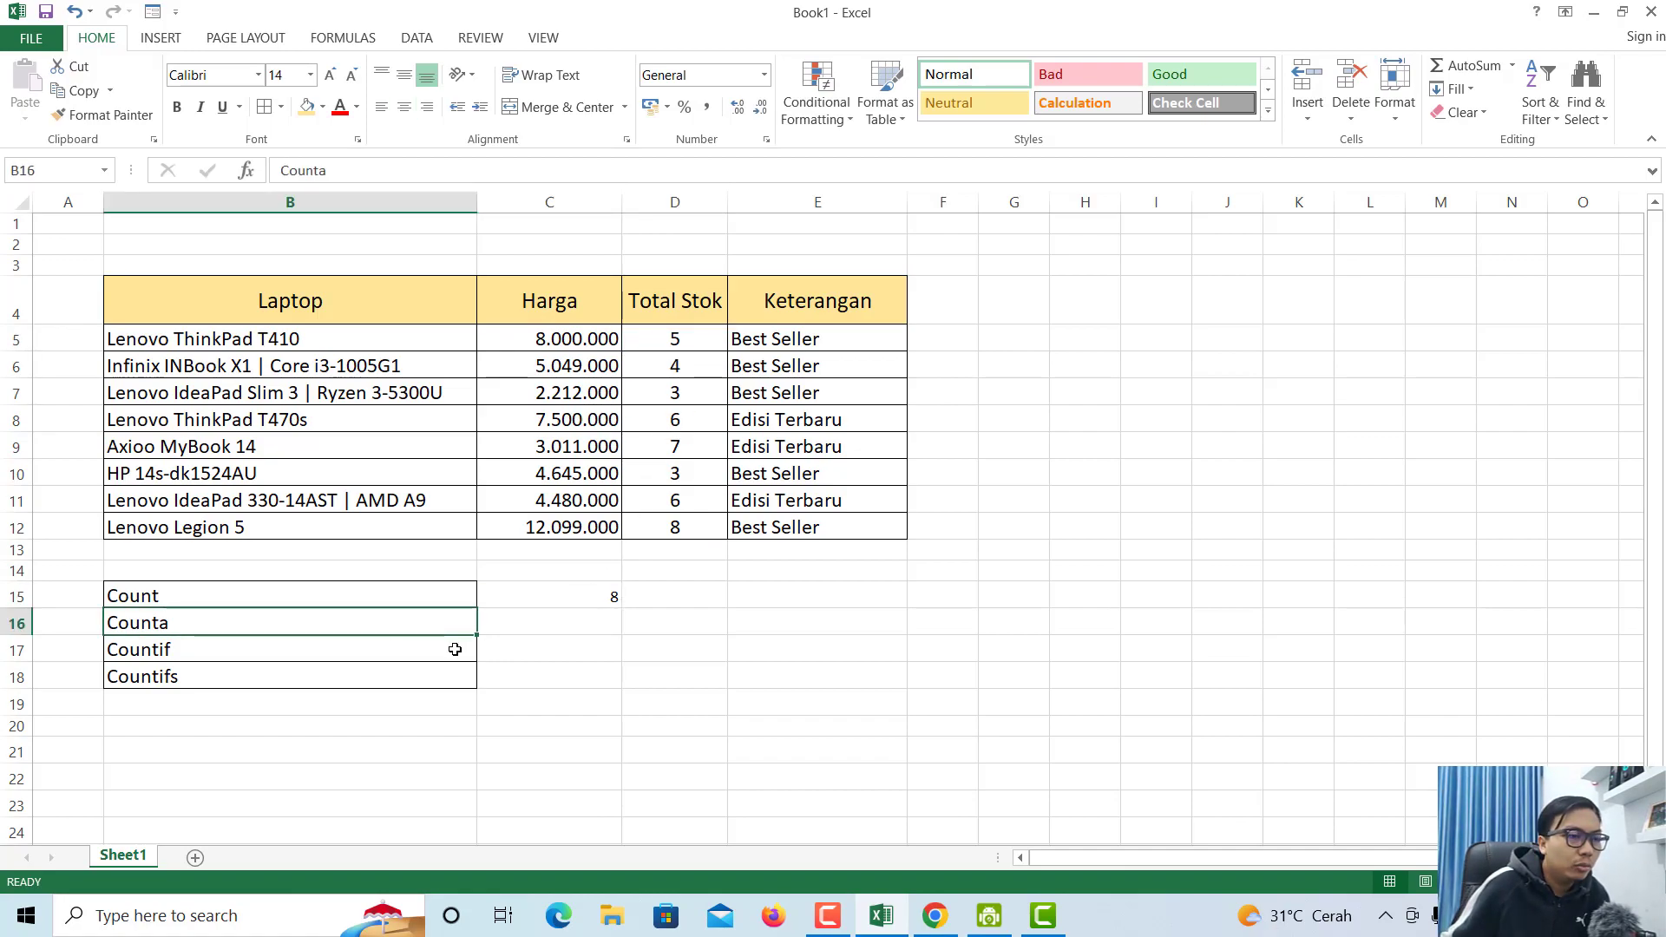
left_click(525, 625)
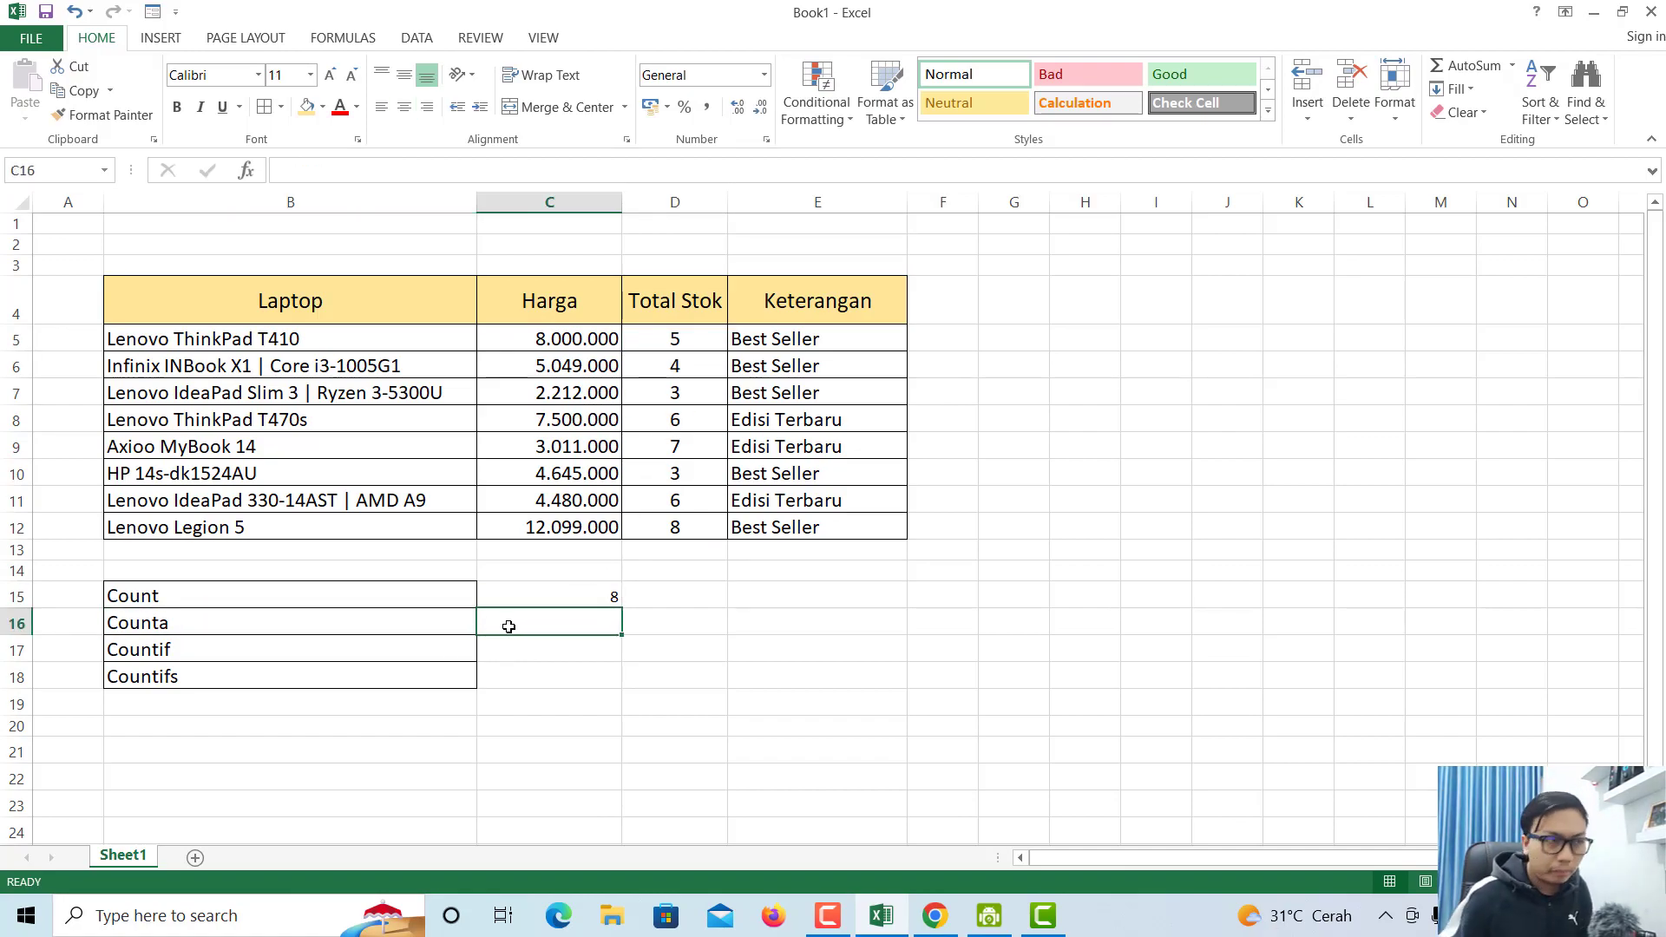
- Enter =COUNTA(B5:B12) in the Counta result cell, returning 8
type("=")
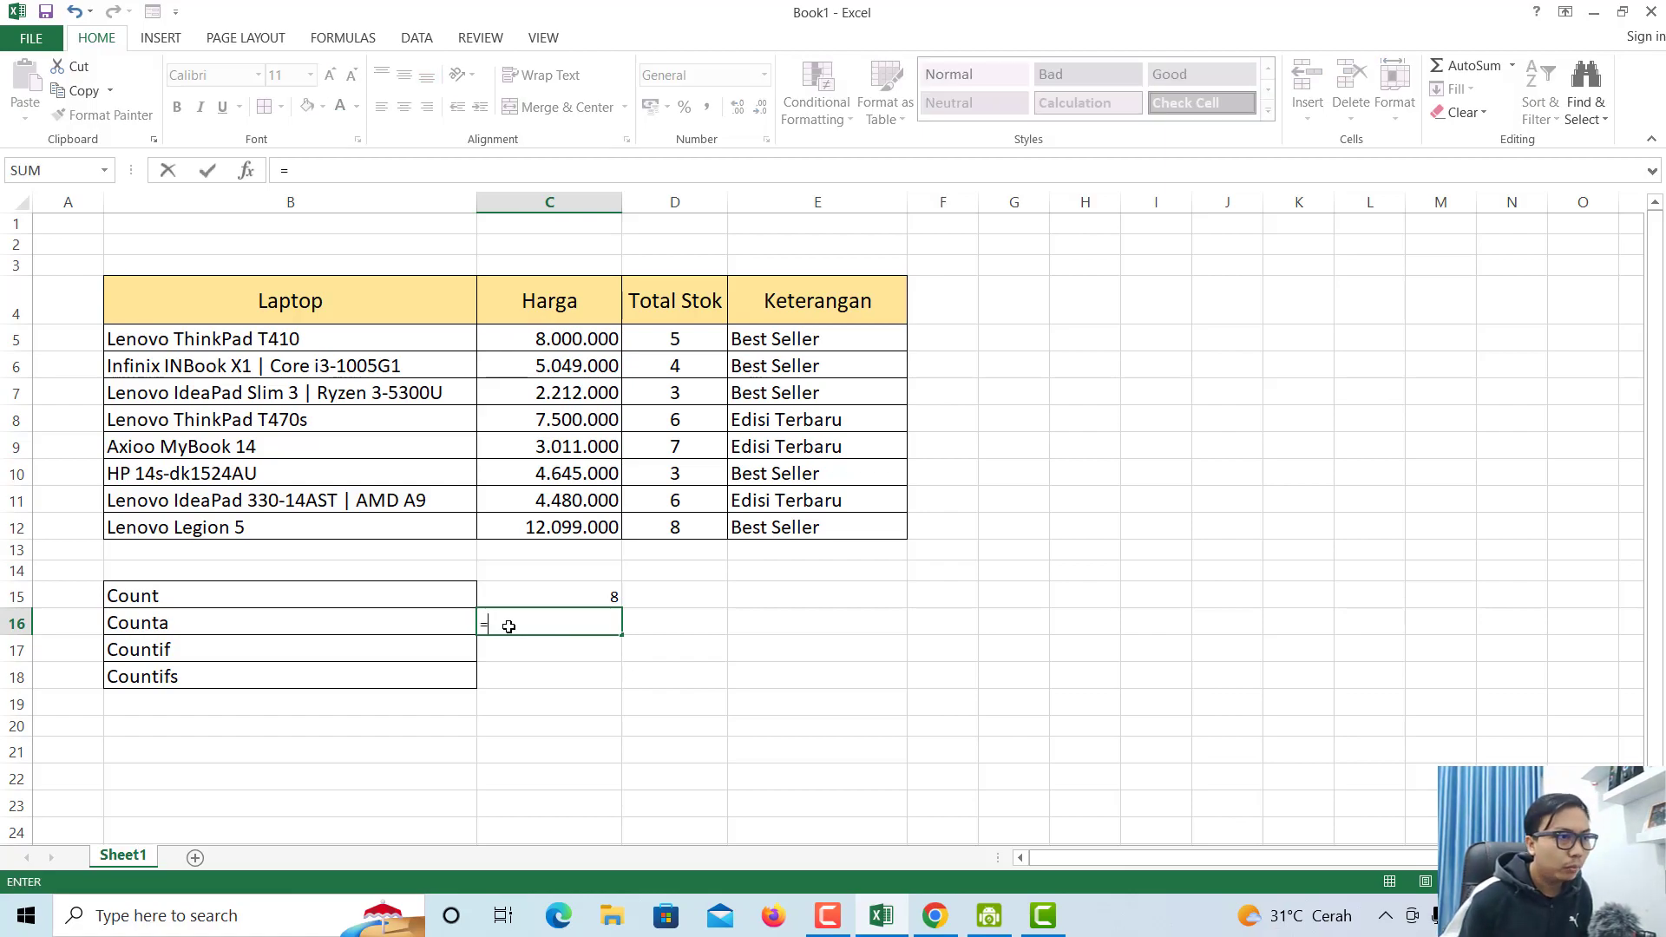
type("cou")
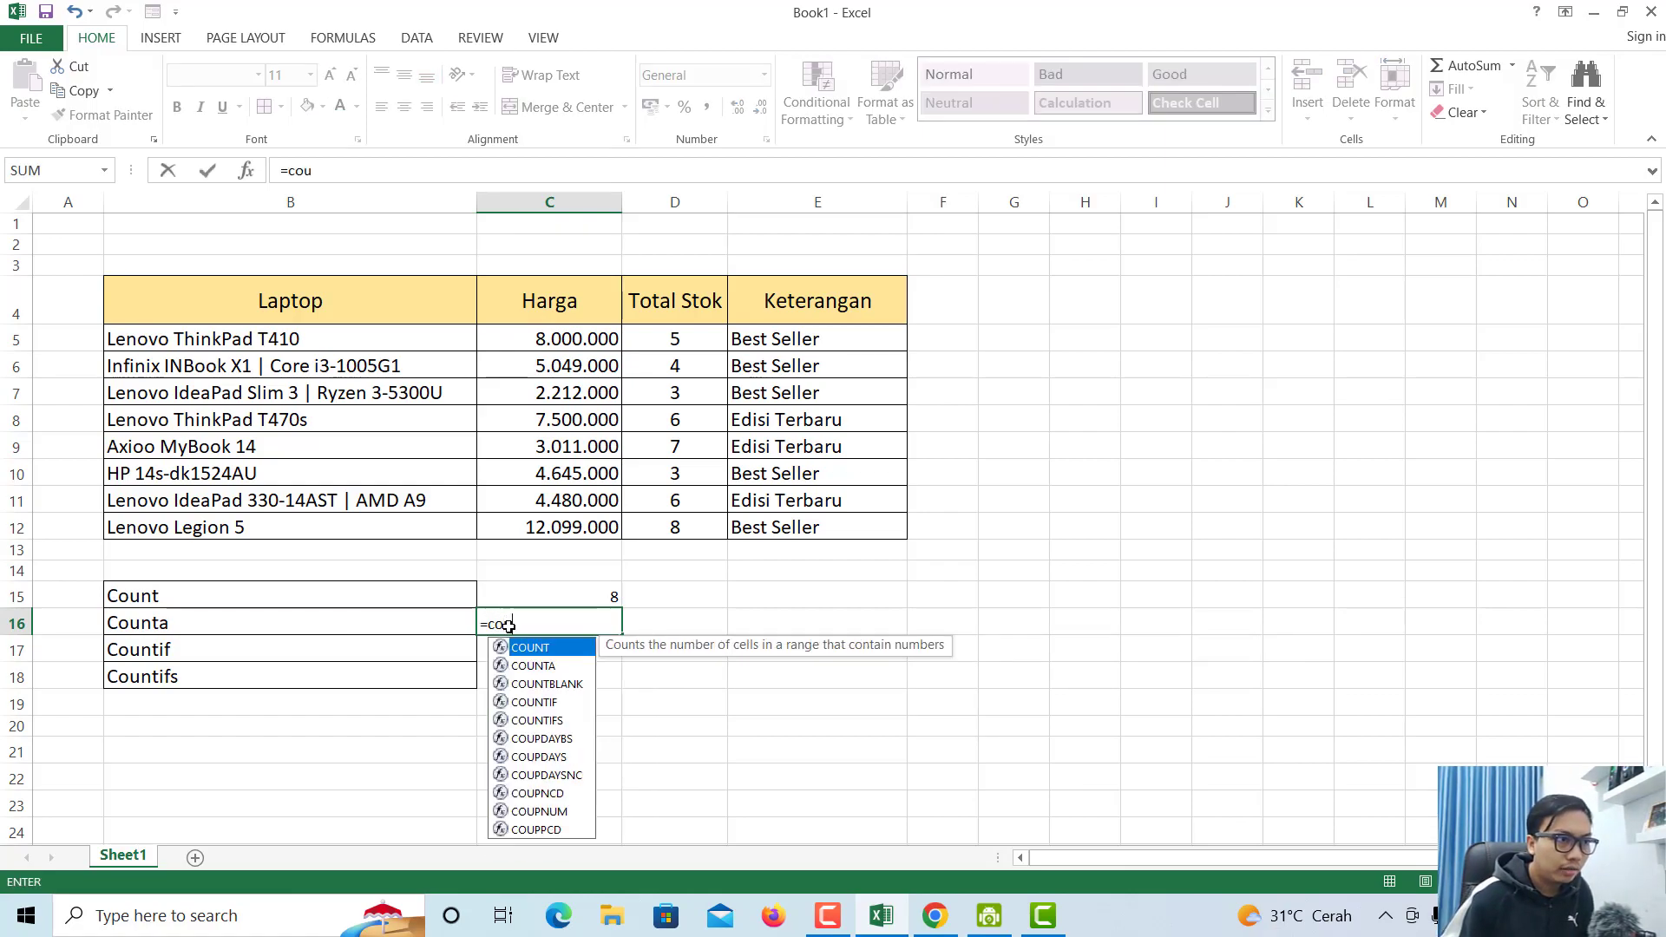
type("nta(")
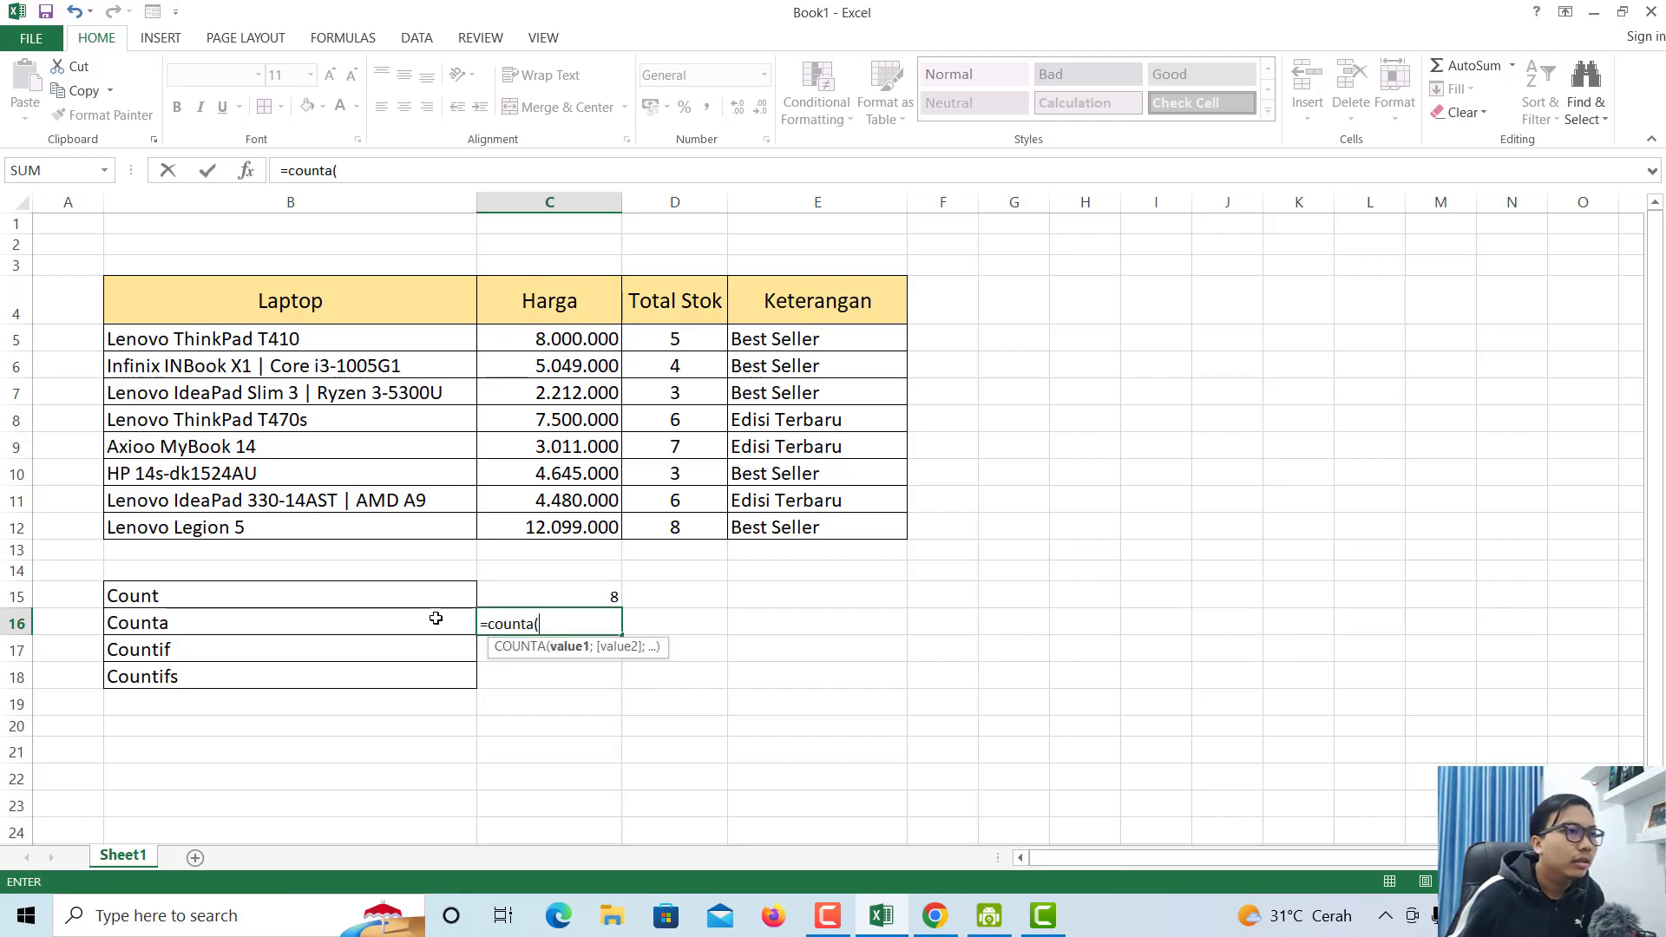
left_click_drag(310, 342, 318, 527)
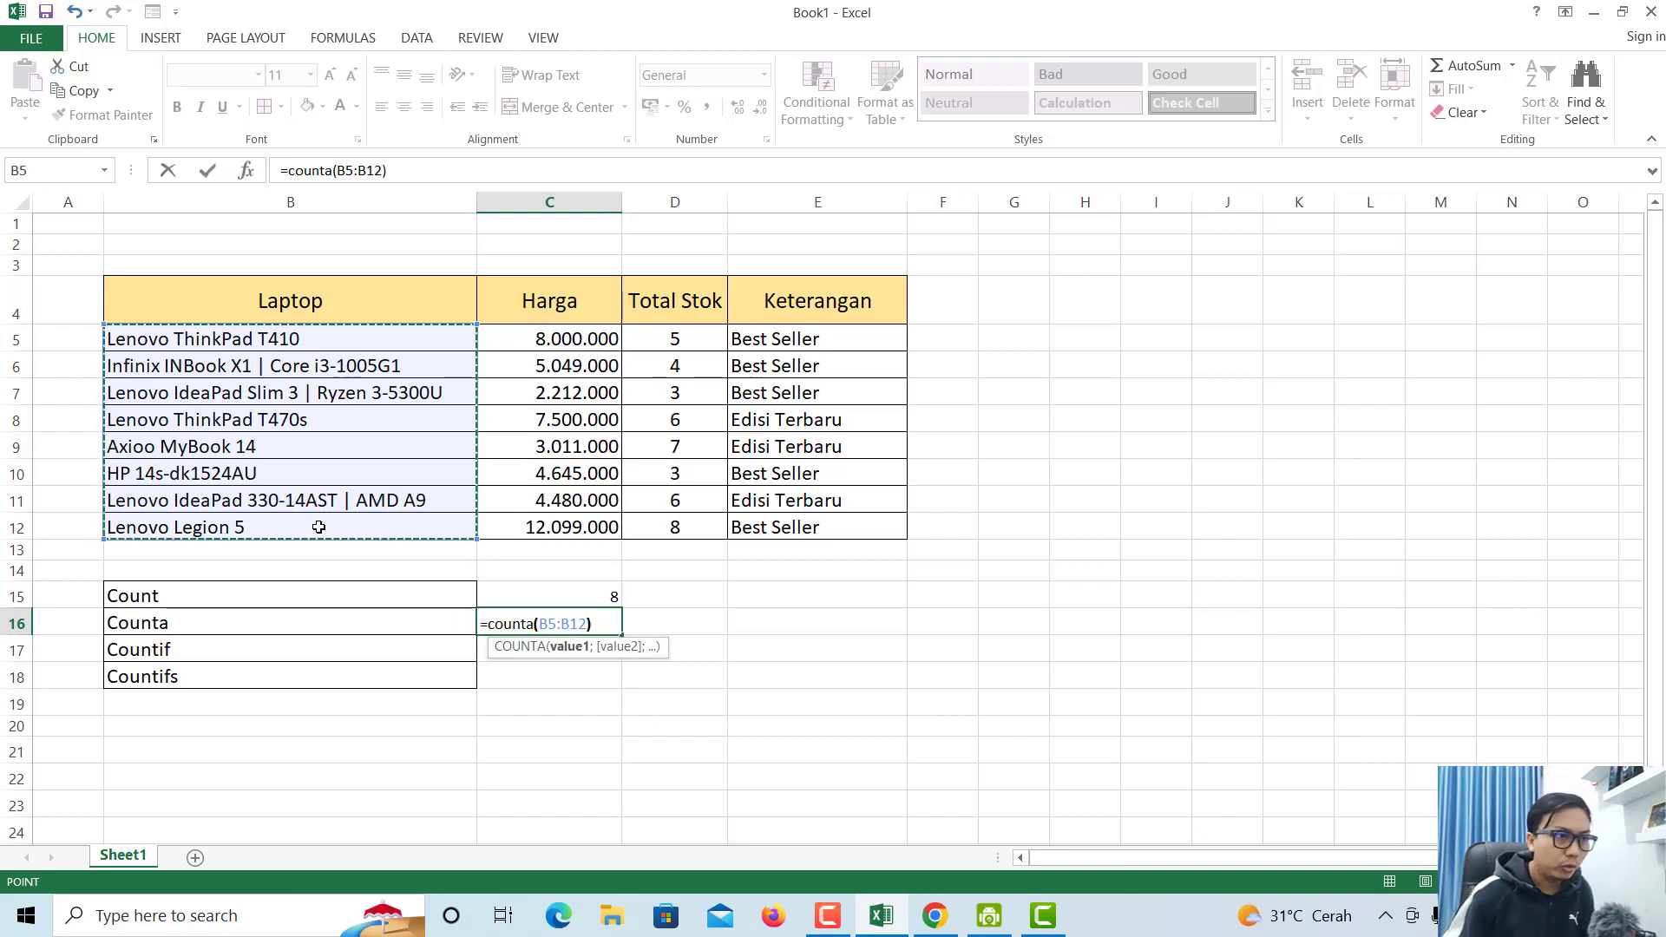
key("Return")
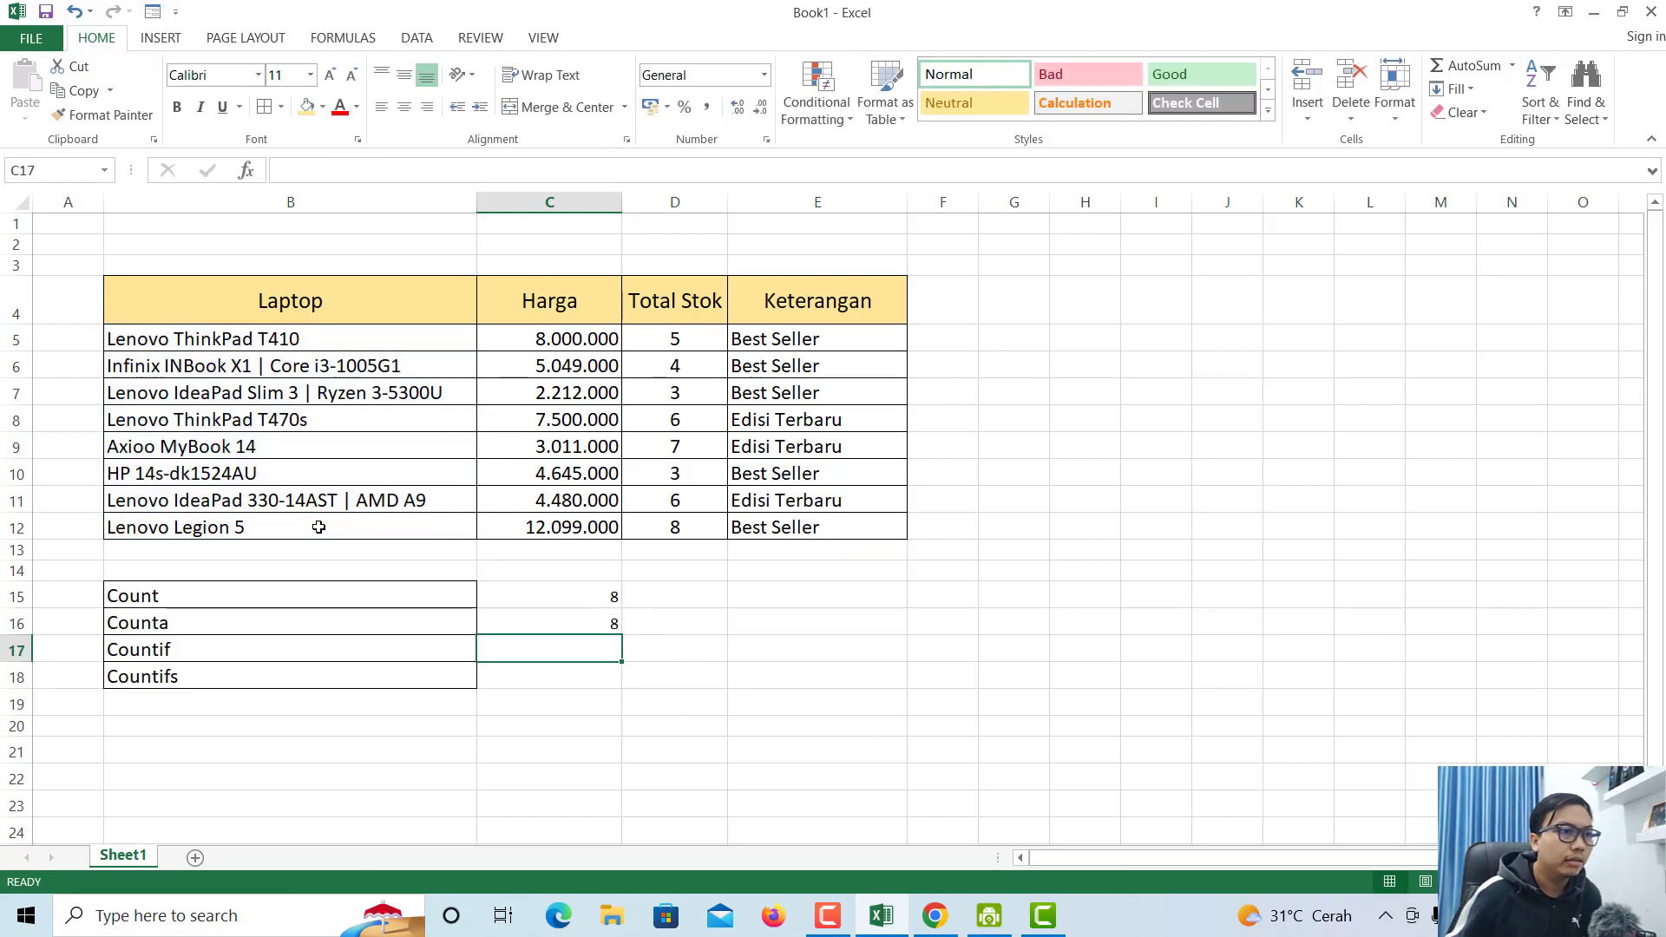
- Compare the COUNT and COUNTA formulas in C15 and C16, ending on D5
left_click(595, 590)
left_click(578, 616)
left_click_drag(576, 592, 552, 623)
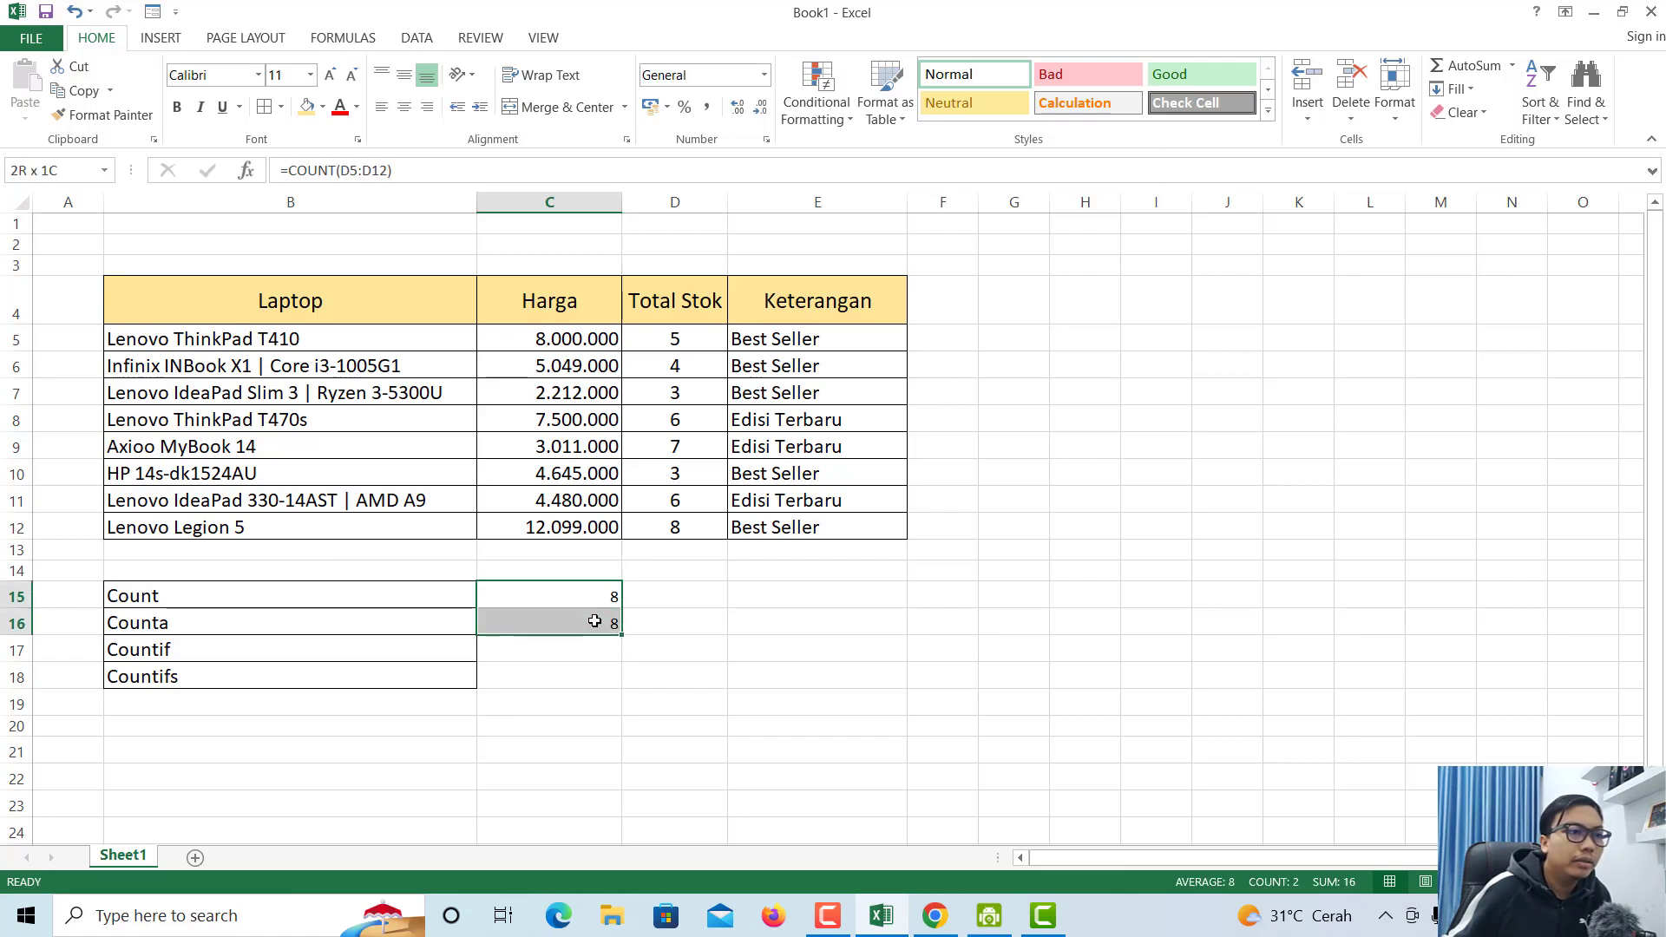
left_click(686, 596)
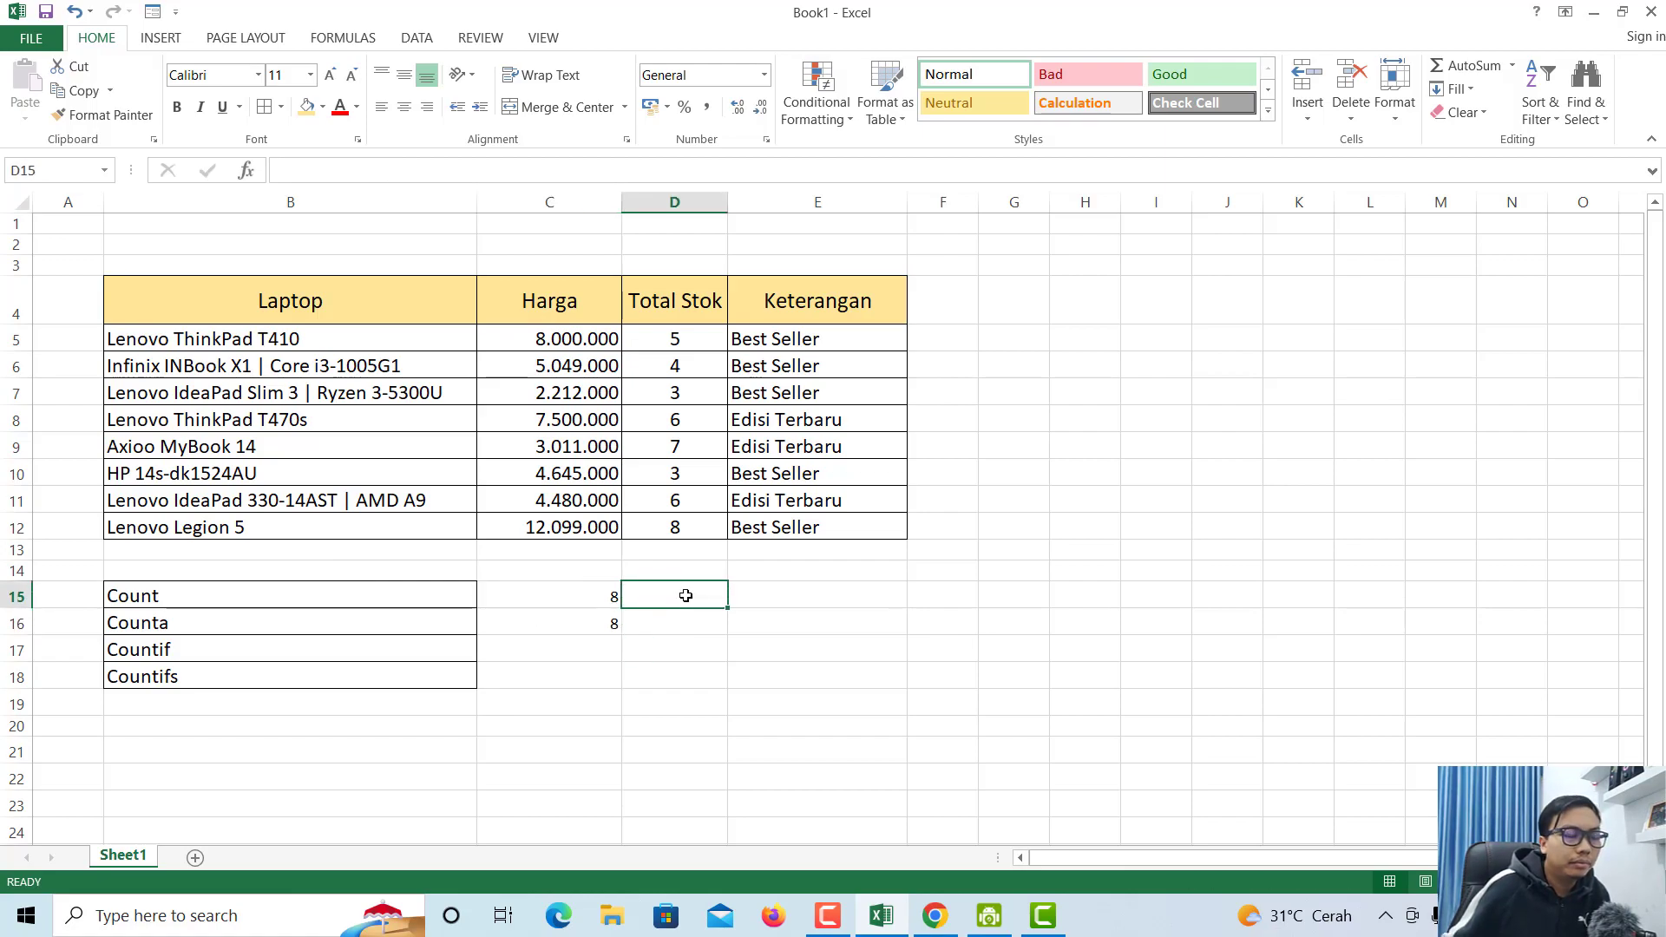
left_click(282, 622)
left_click(402, 591)
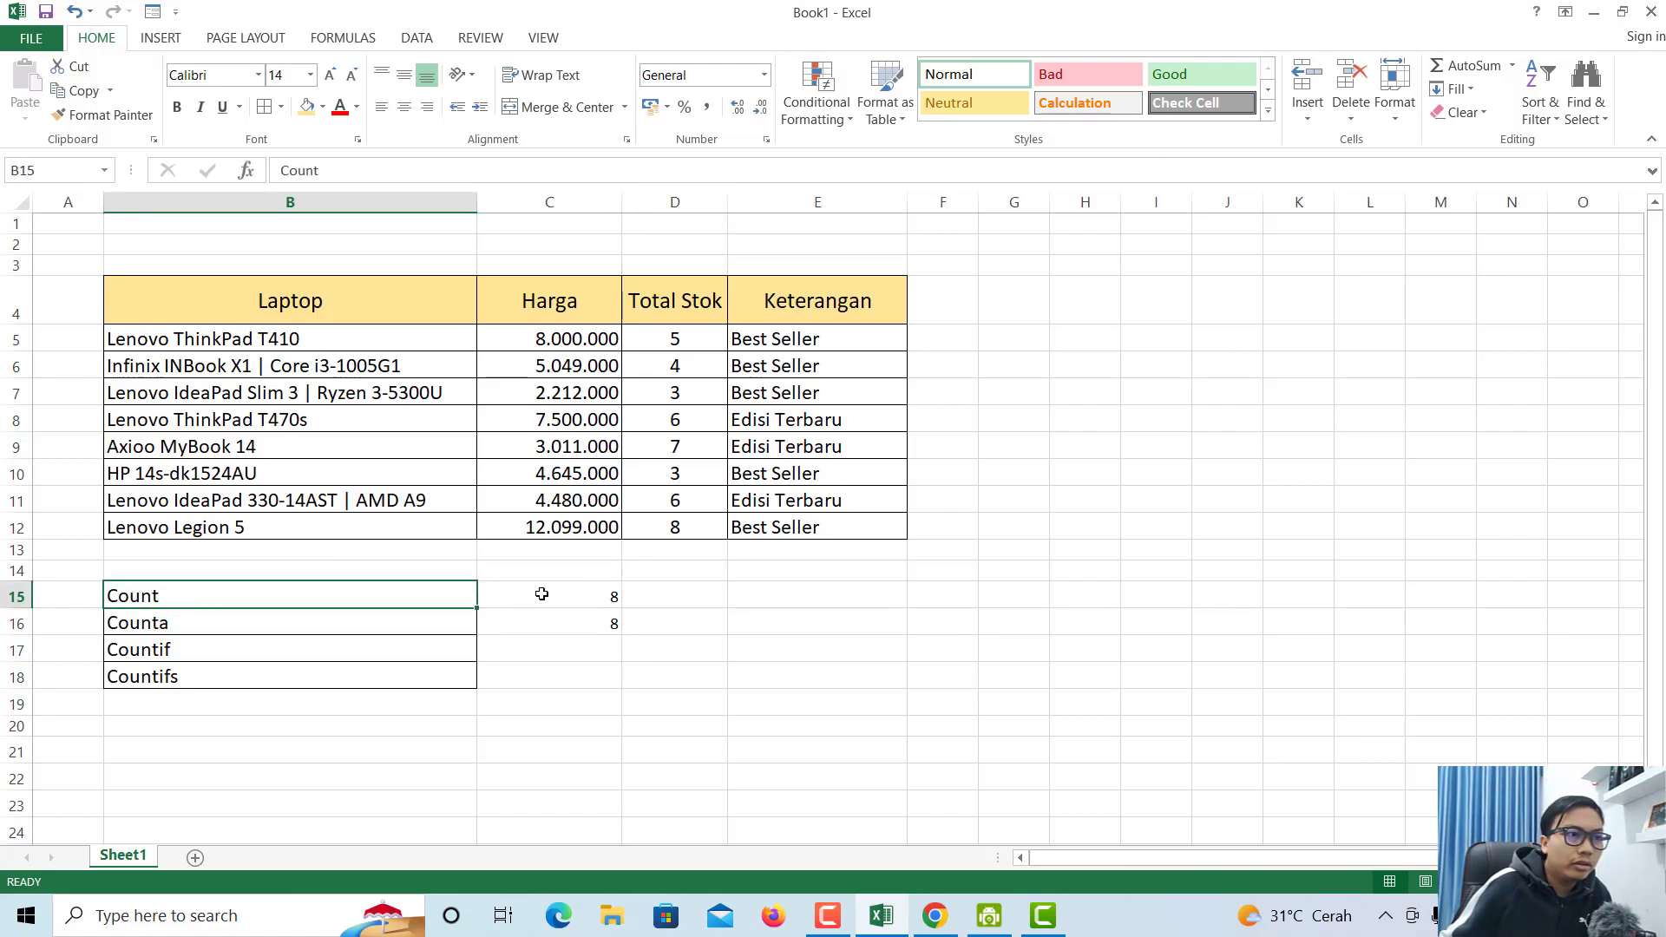
left_click(544, 592)
left_click(677, 341)
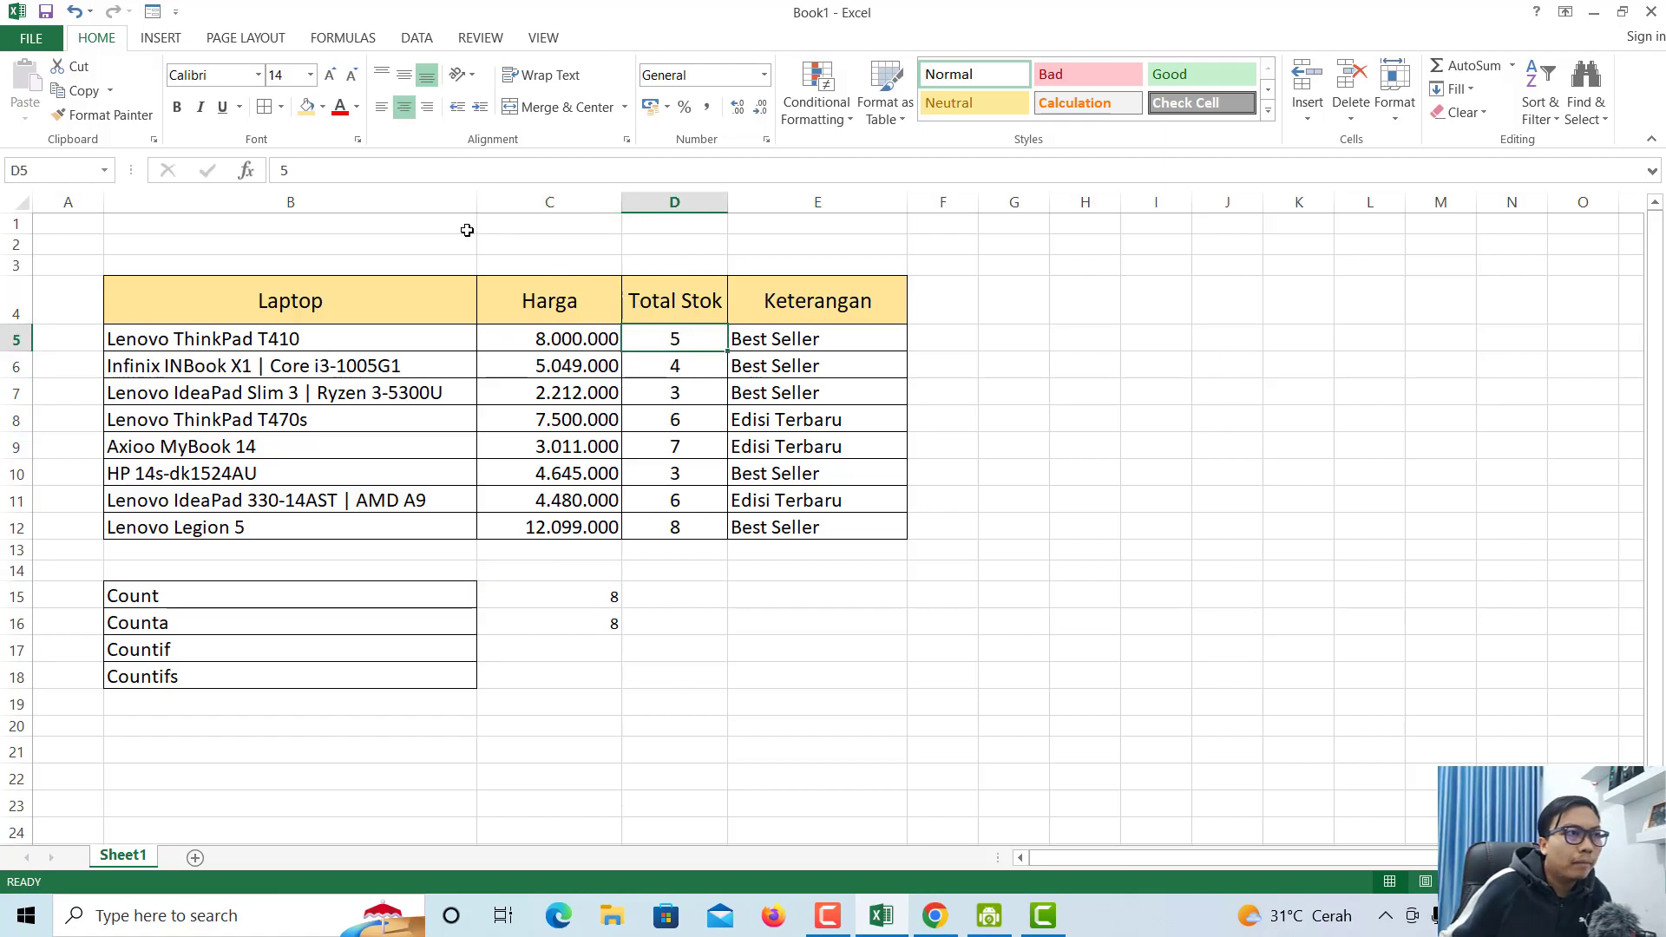
- Change the first stock value in D5 from 5 to 5a
left_click(418, 168)
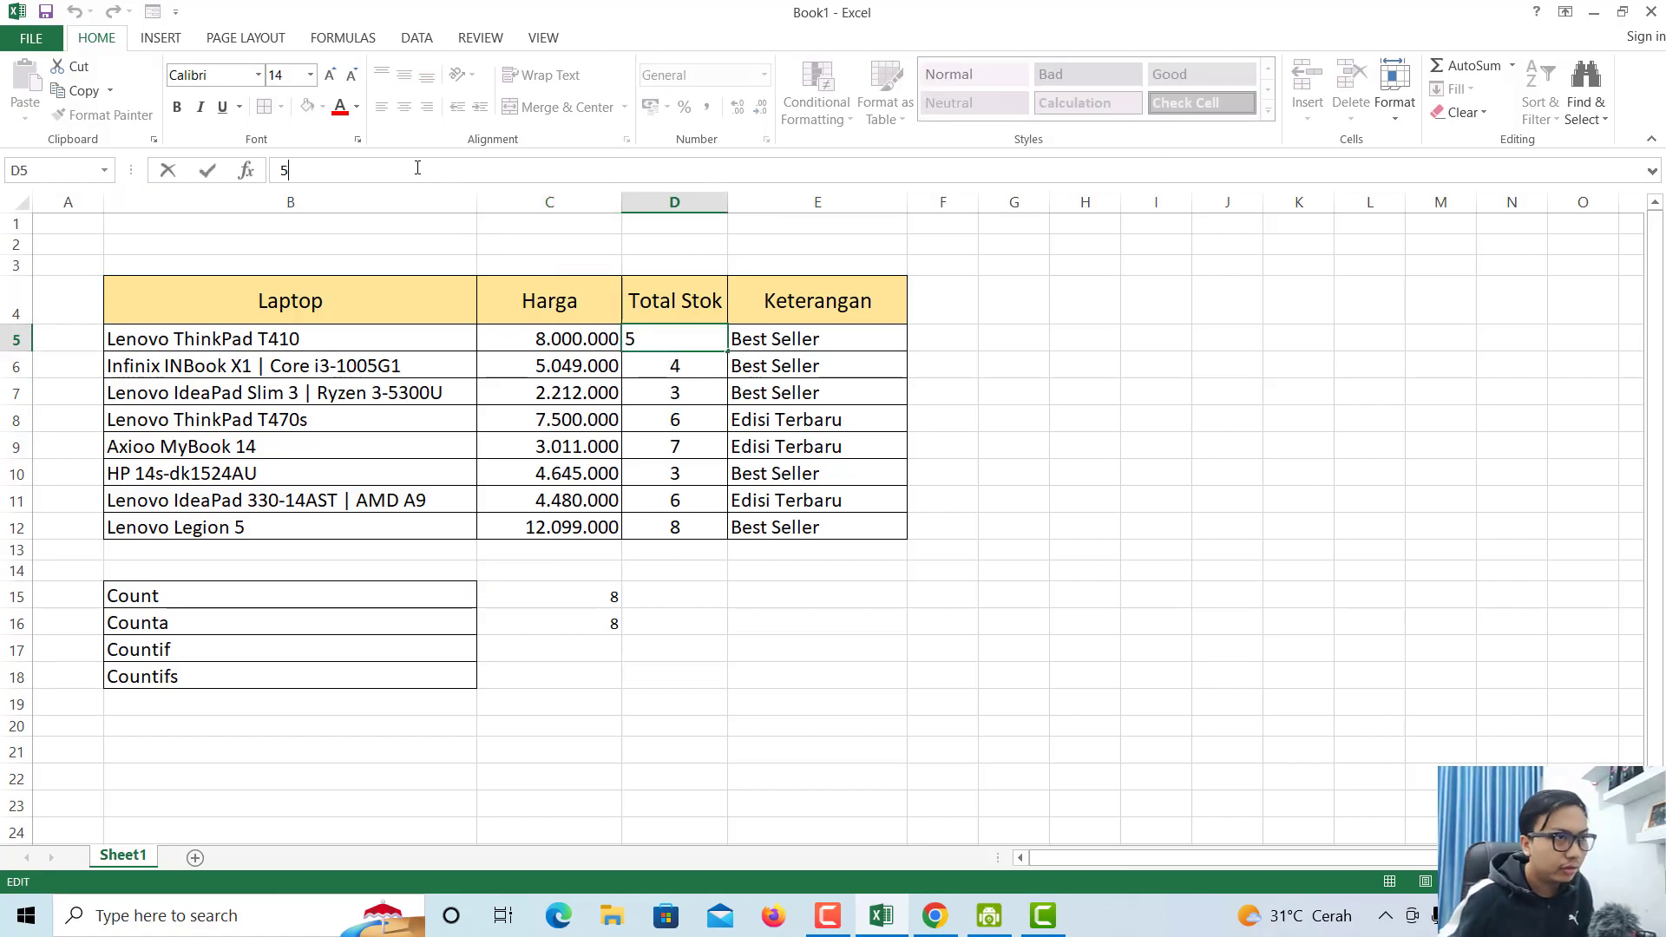
type("a")
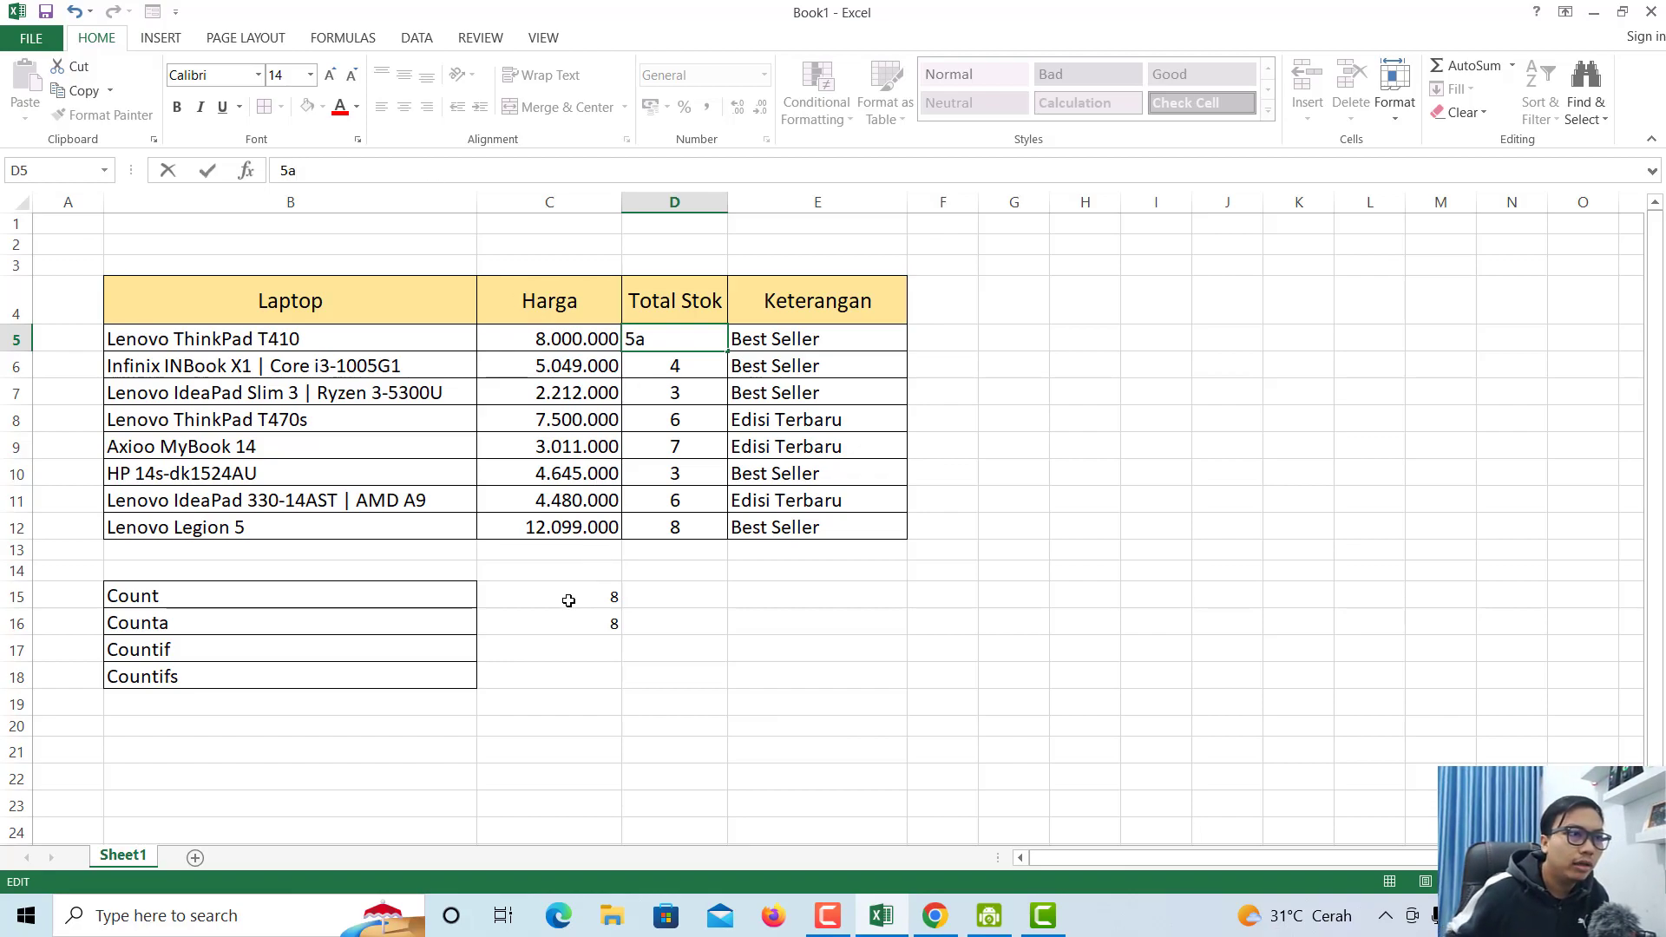
key("ctrl+Return")
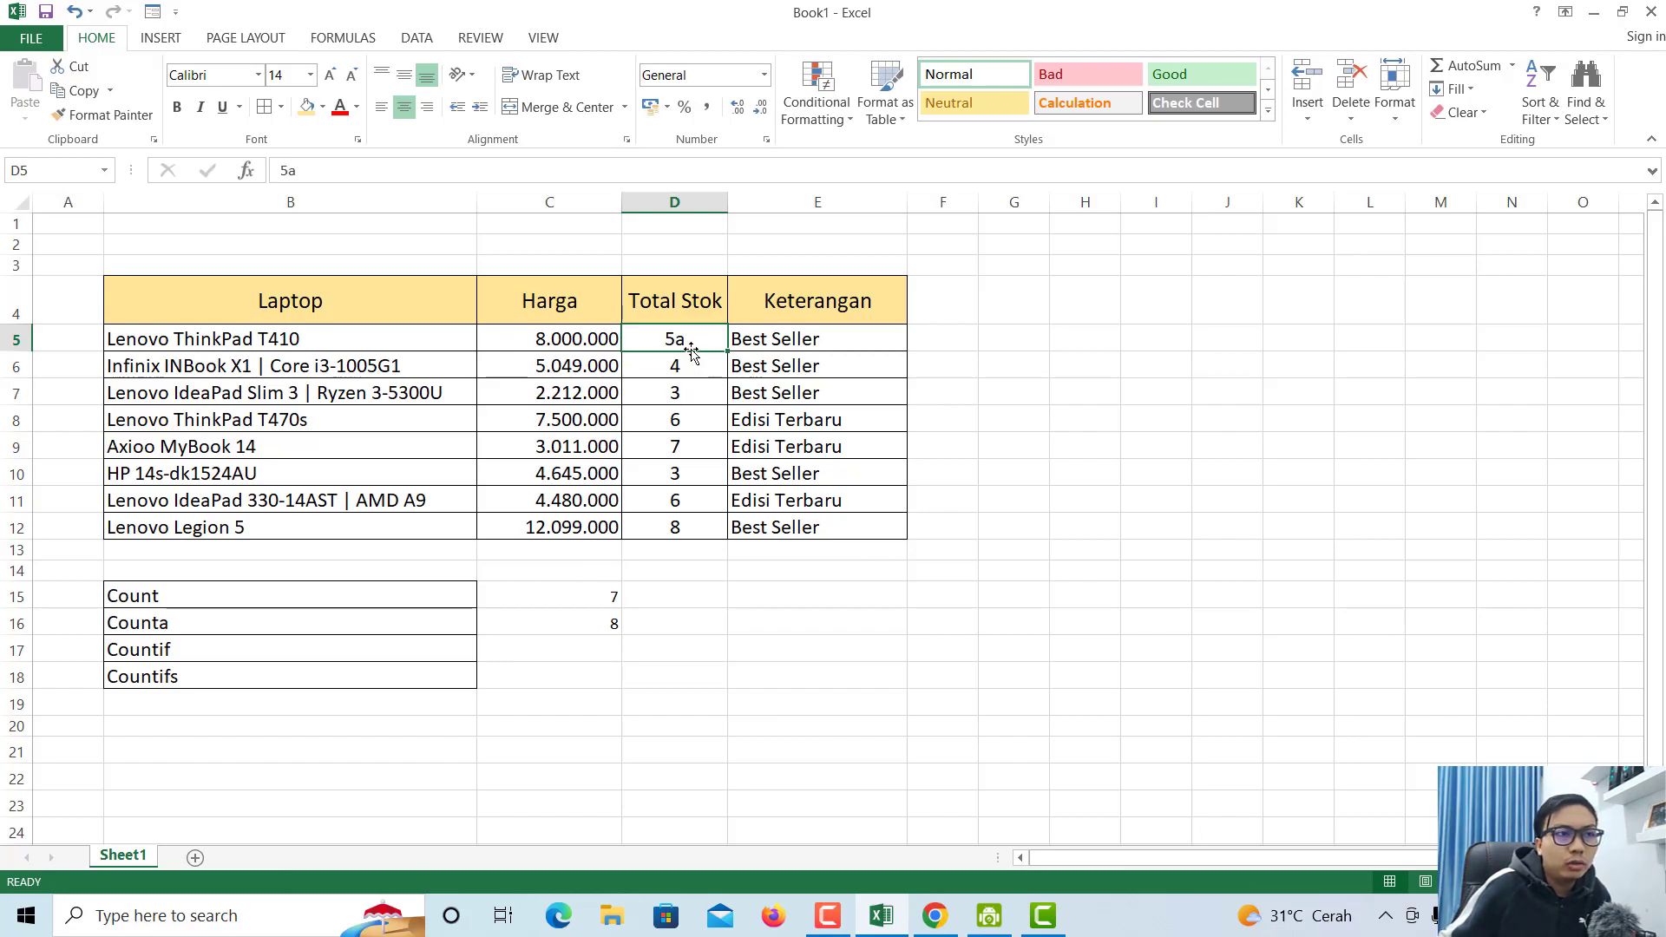
left_click_drag(681, 339, 674, 528)
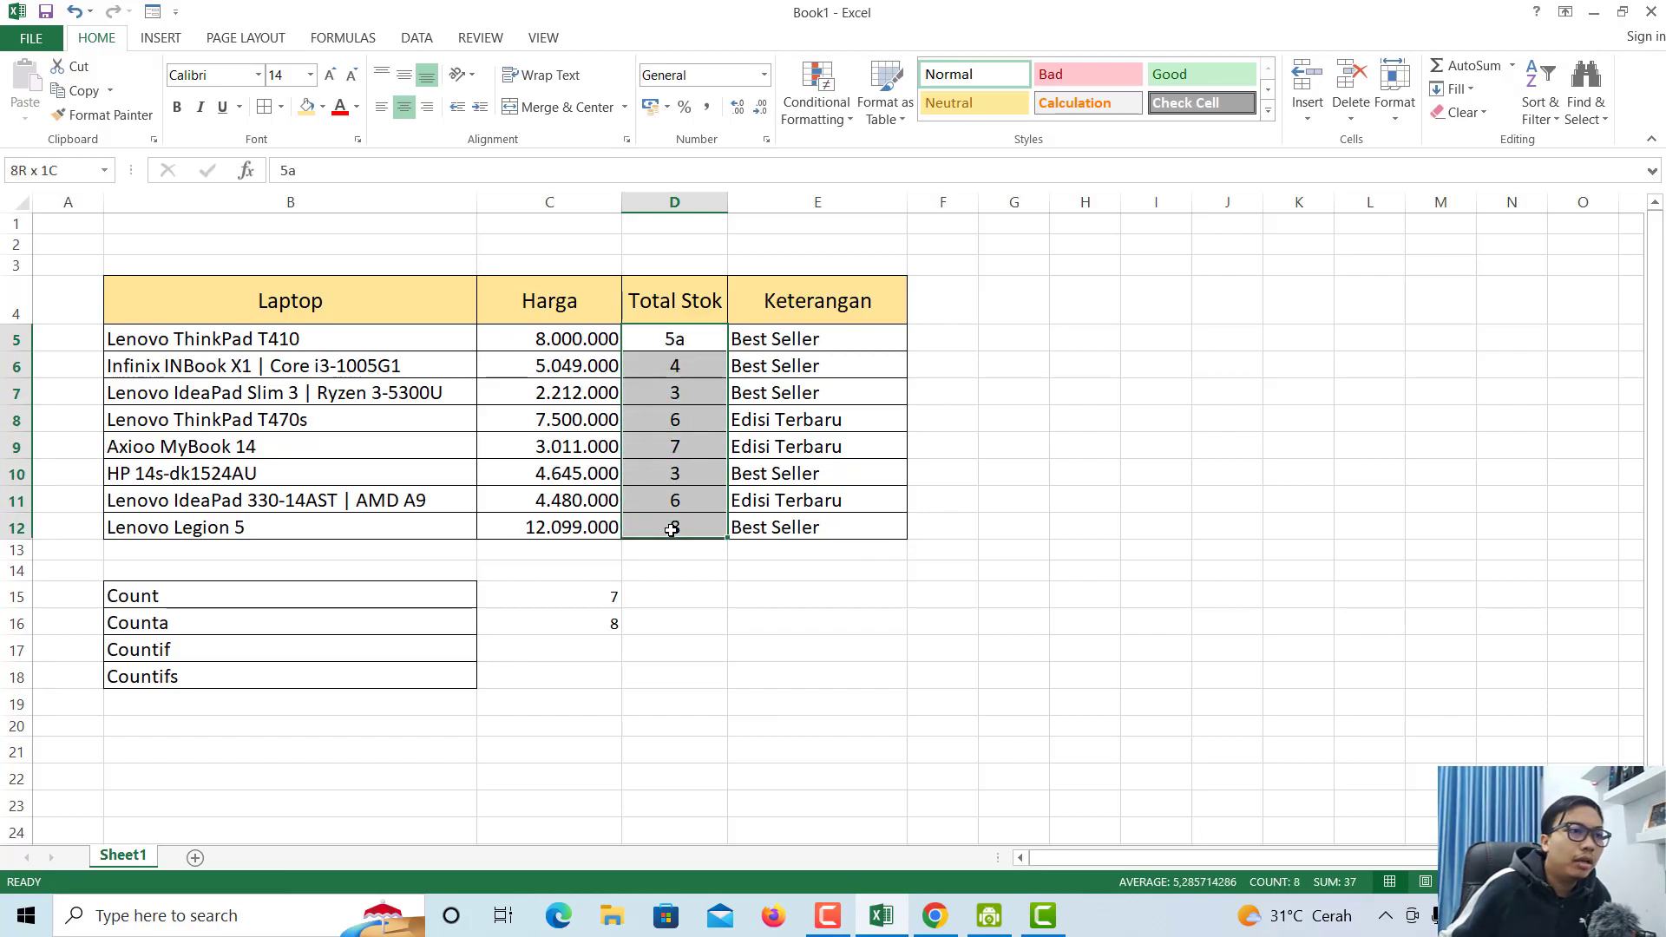
left_click(673, 340)
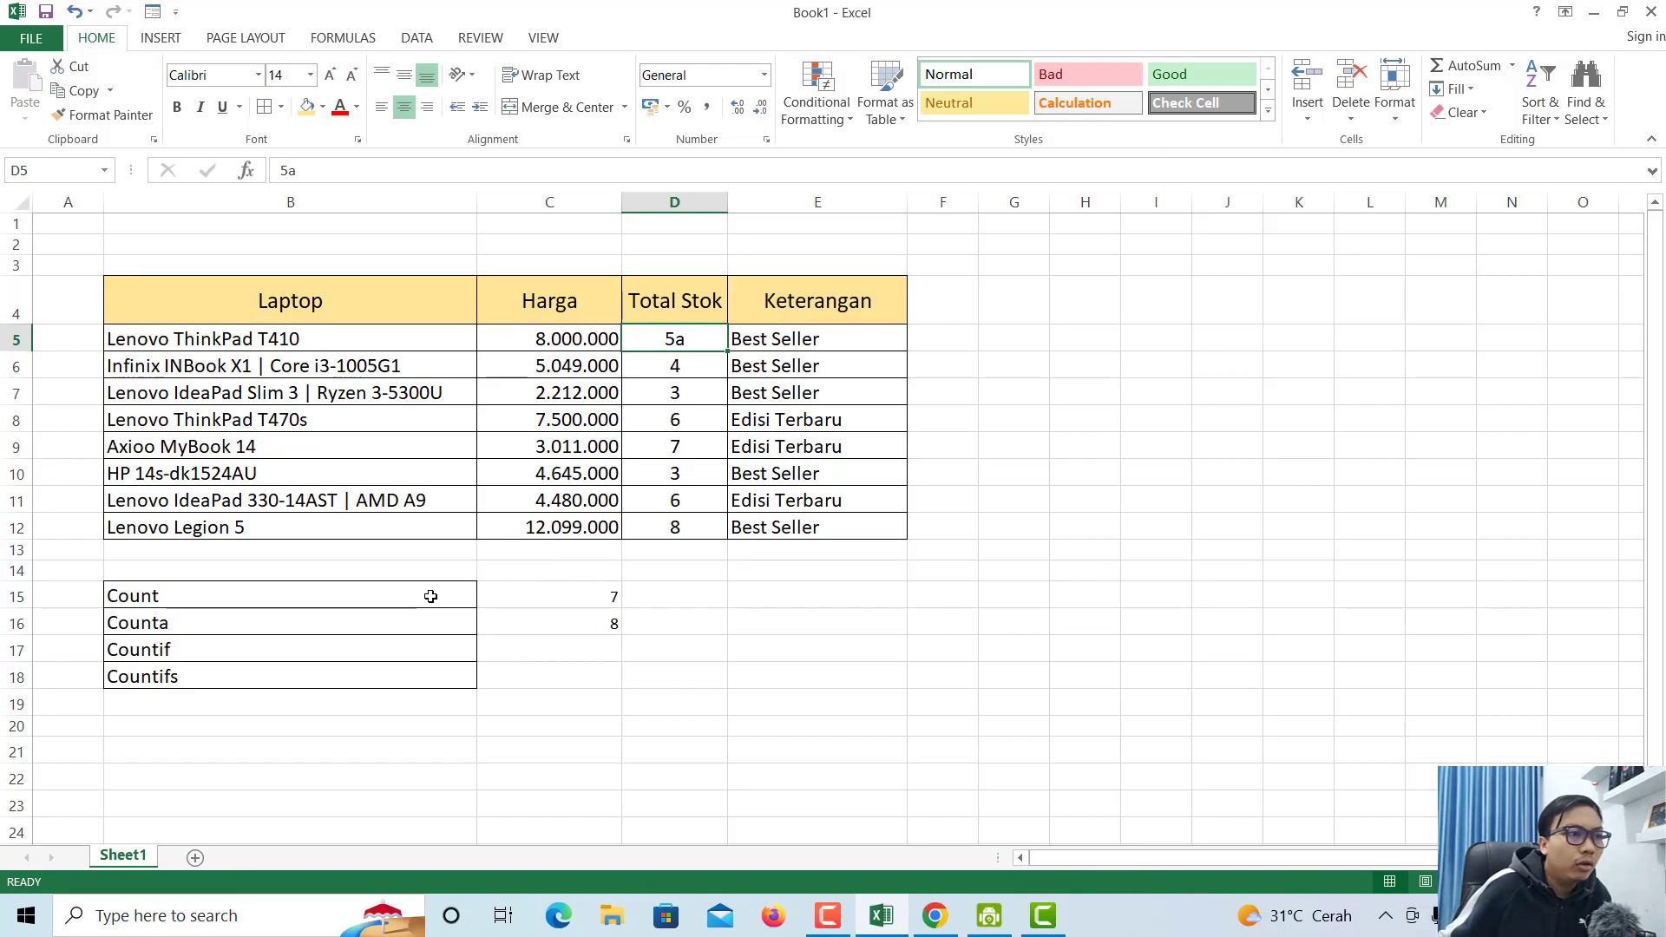
left_click(526, 598)
left_click(406, 597)
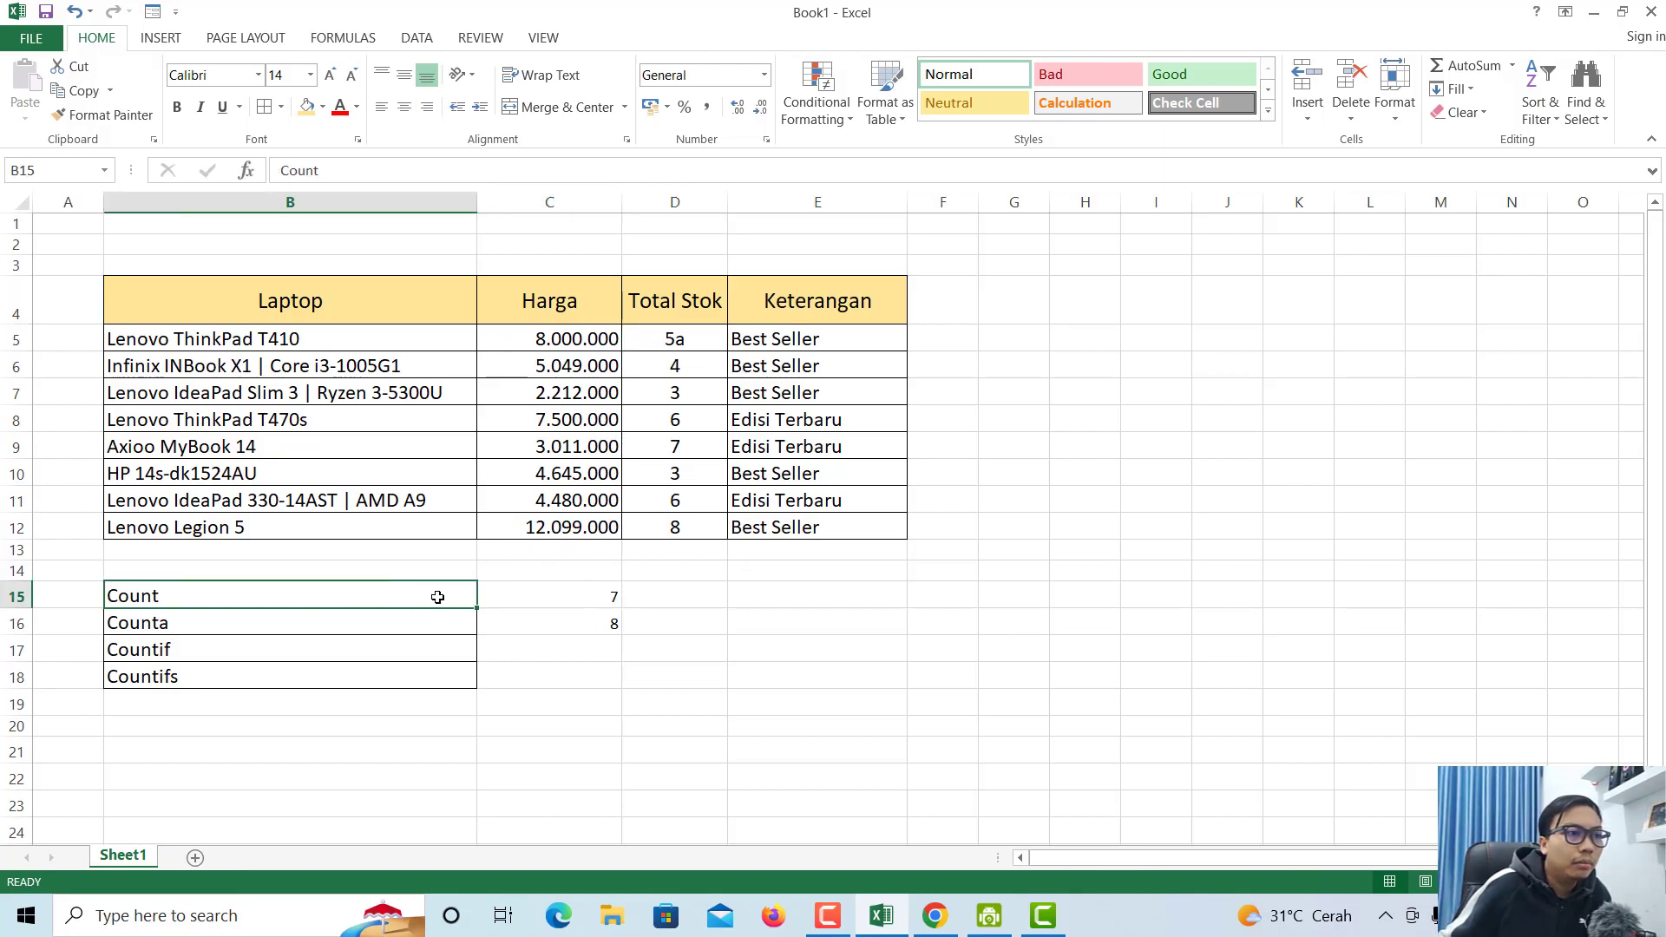
left_click_drag(675, 365, 676, 530)
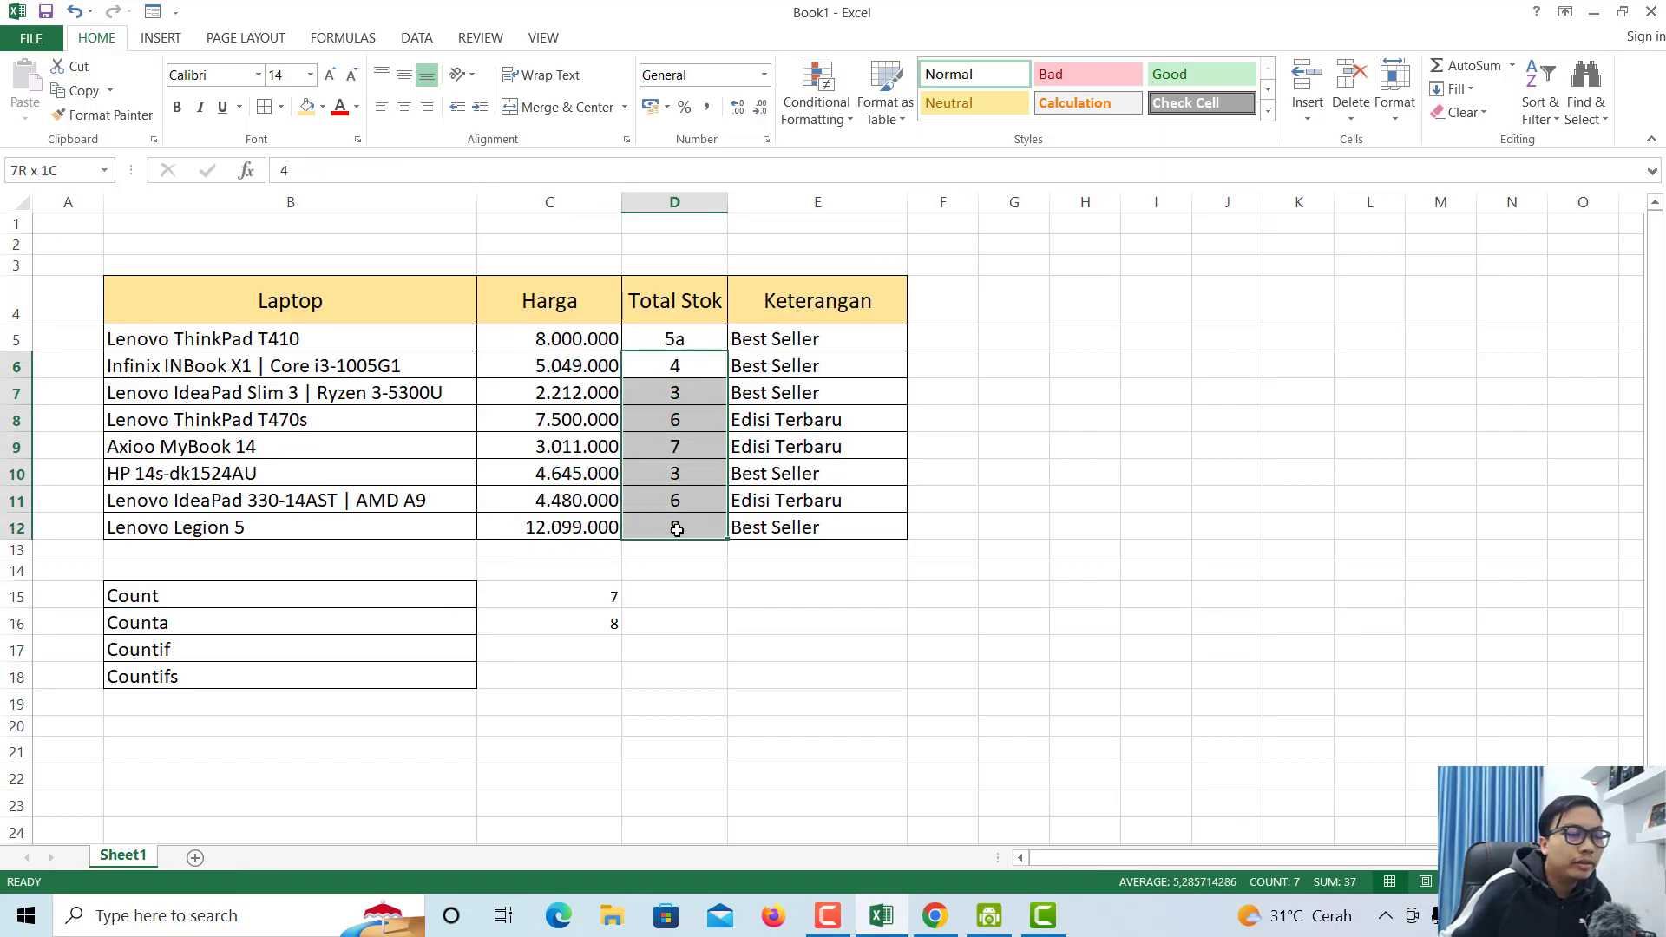
left_click(299, 625)
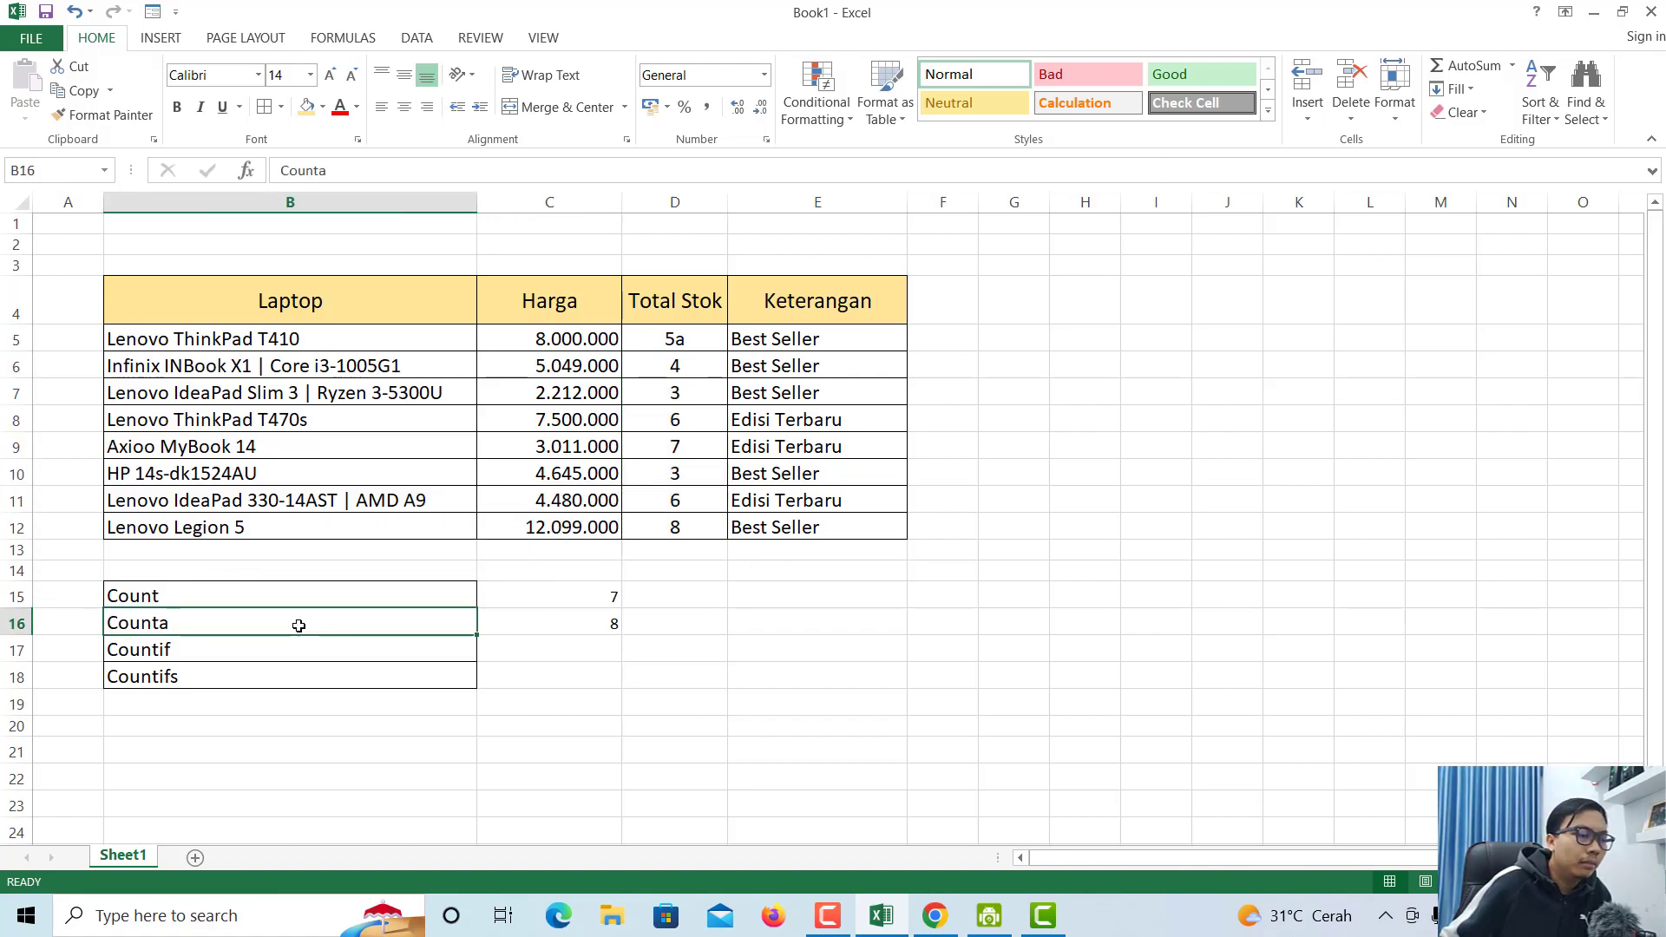
left_click_drag(192, 345, 313, 528)
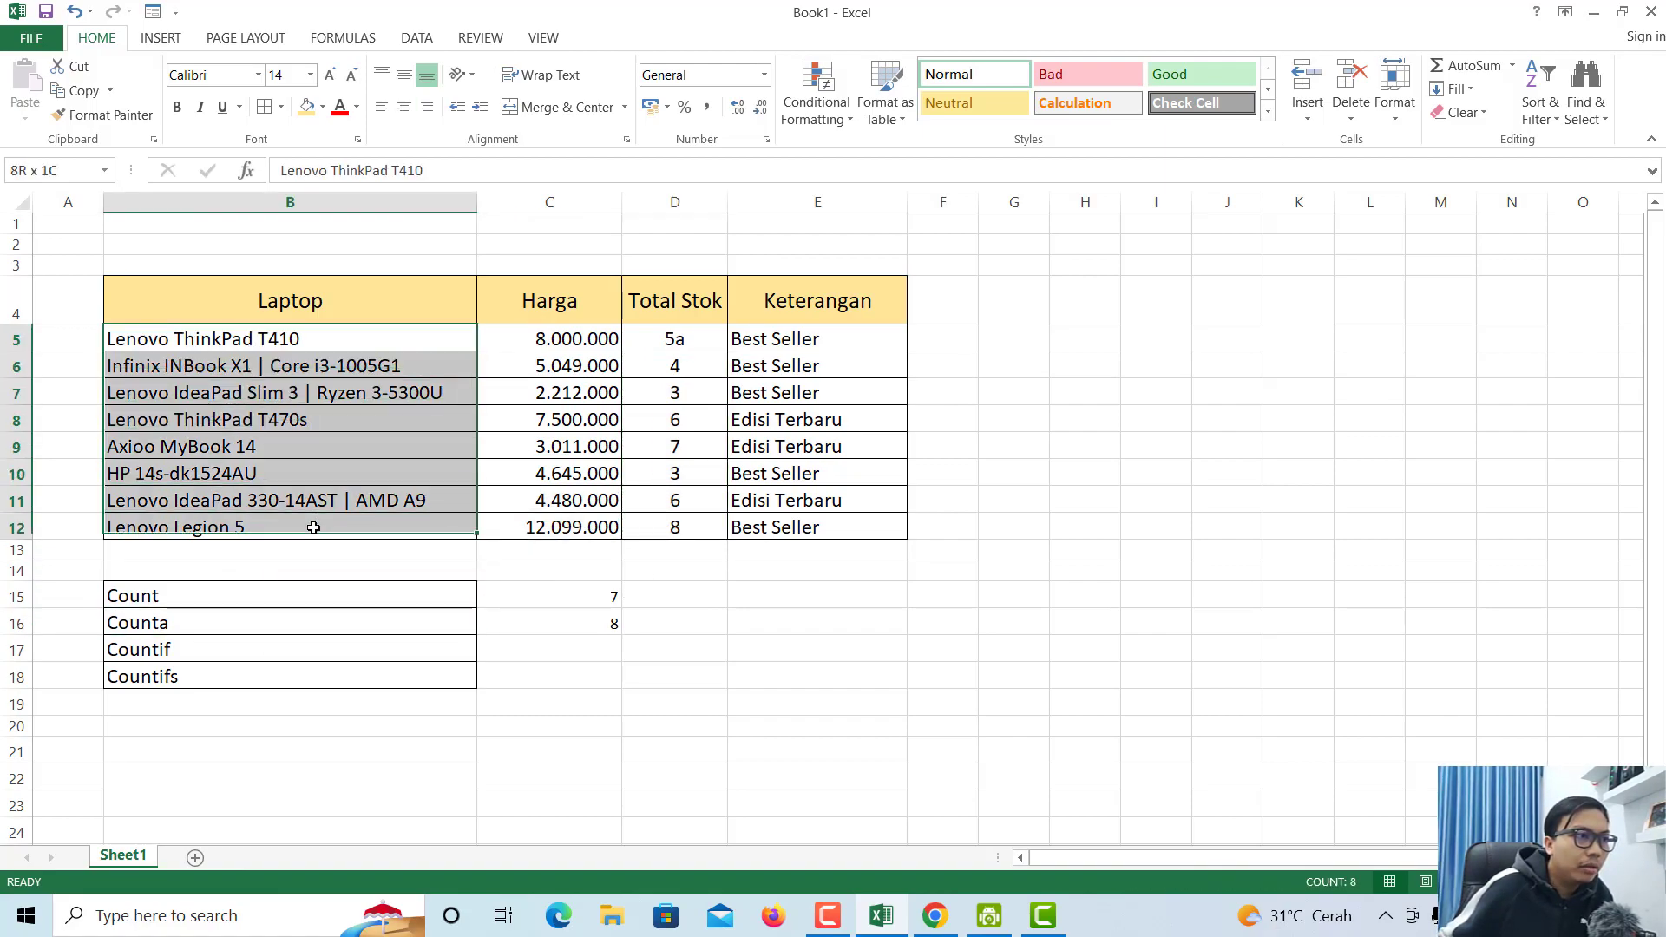
left_click(559, 597)
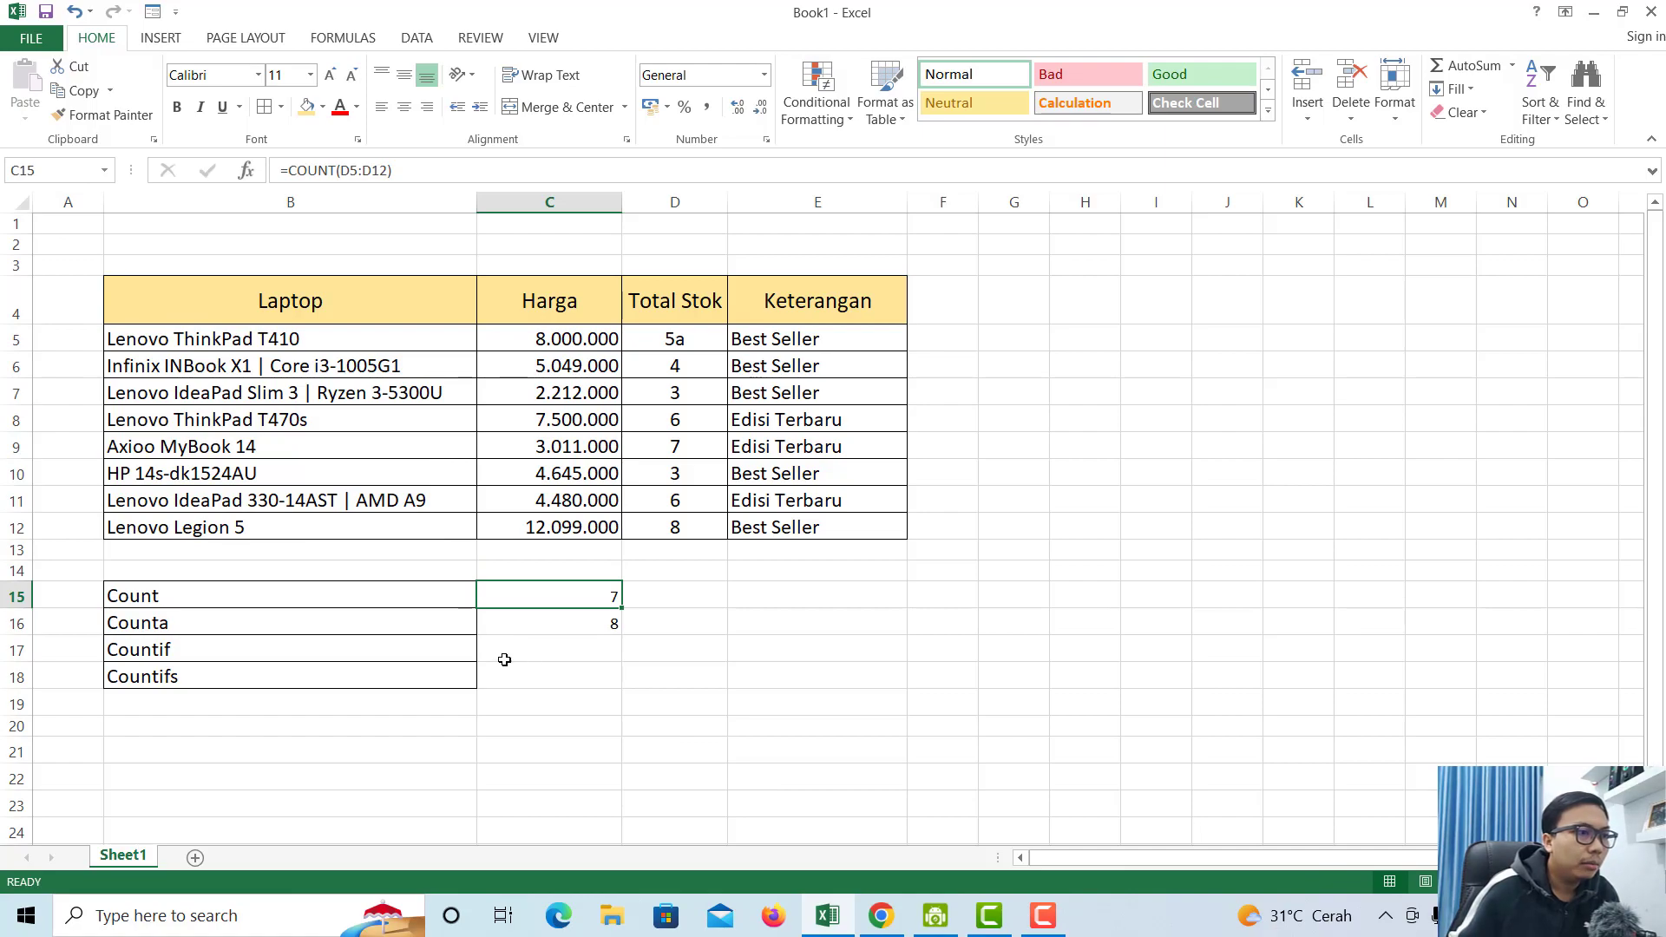
left_click(473, 650)
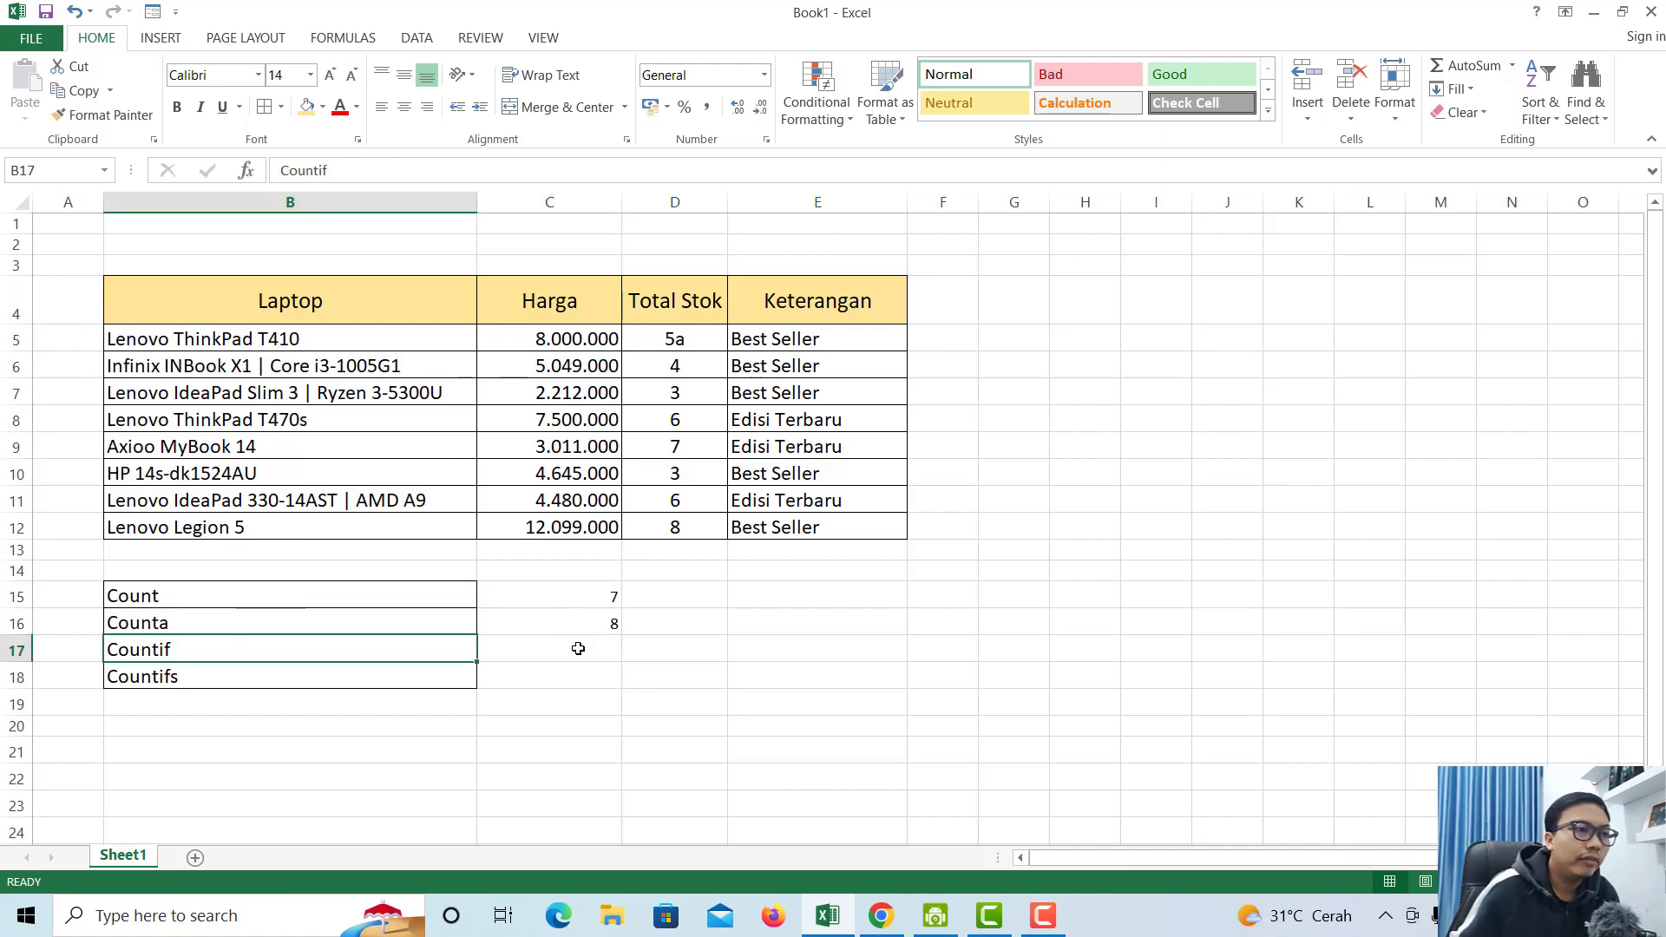
left_click(576, 648)
left_click(688, 655)
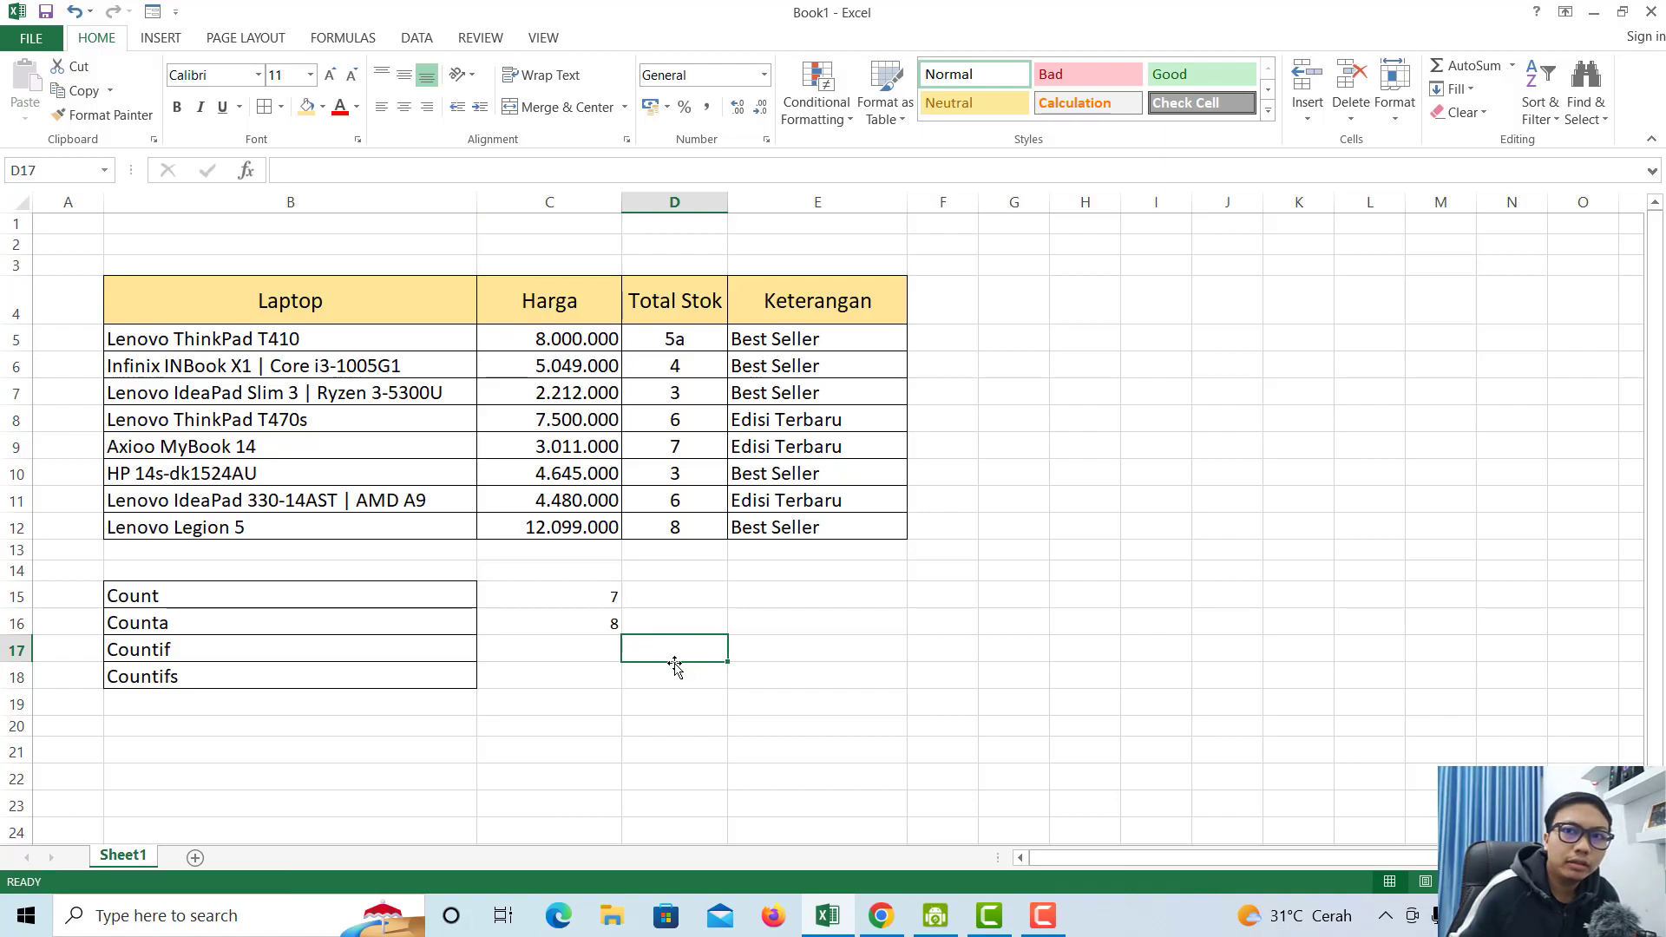
left_click(607, 650)
left_click(461, 646)
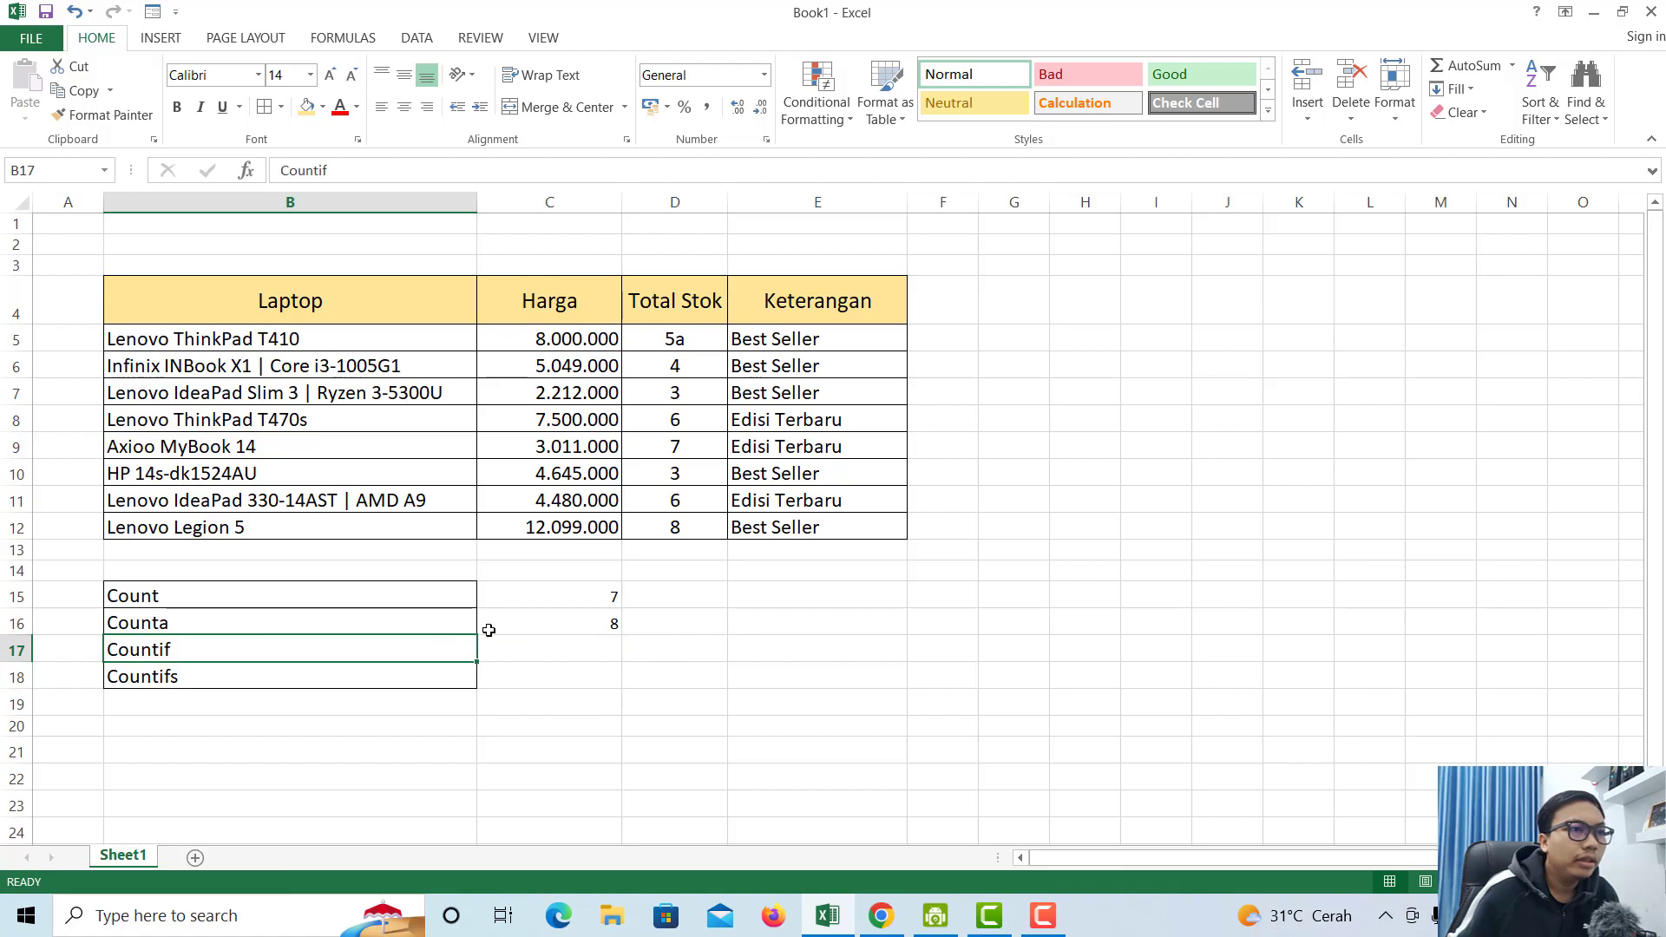
left_click(318, 341)
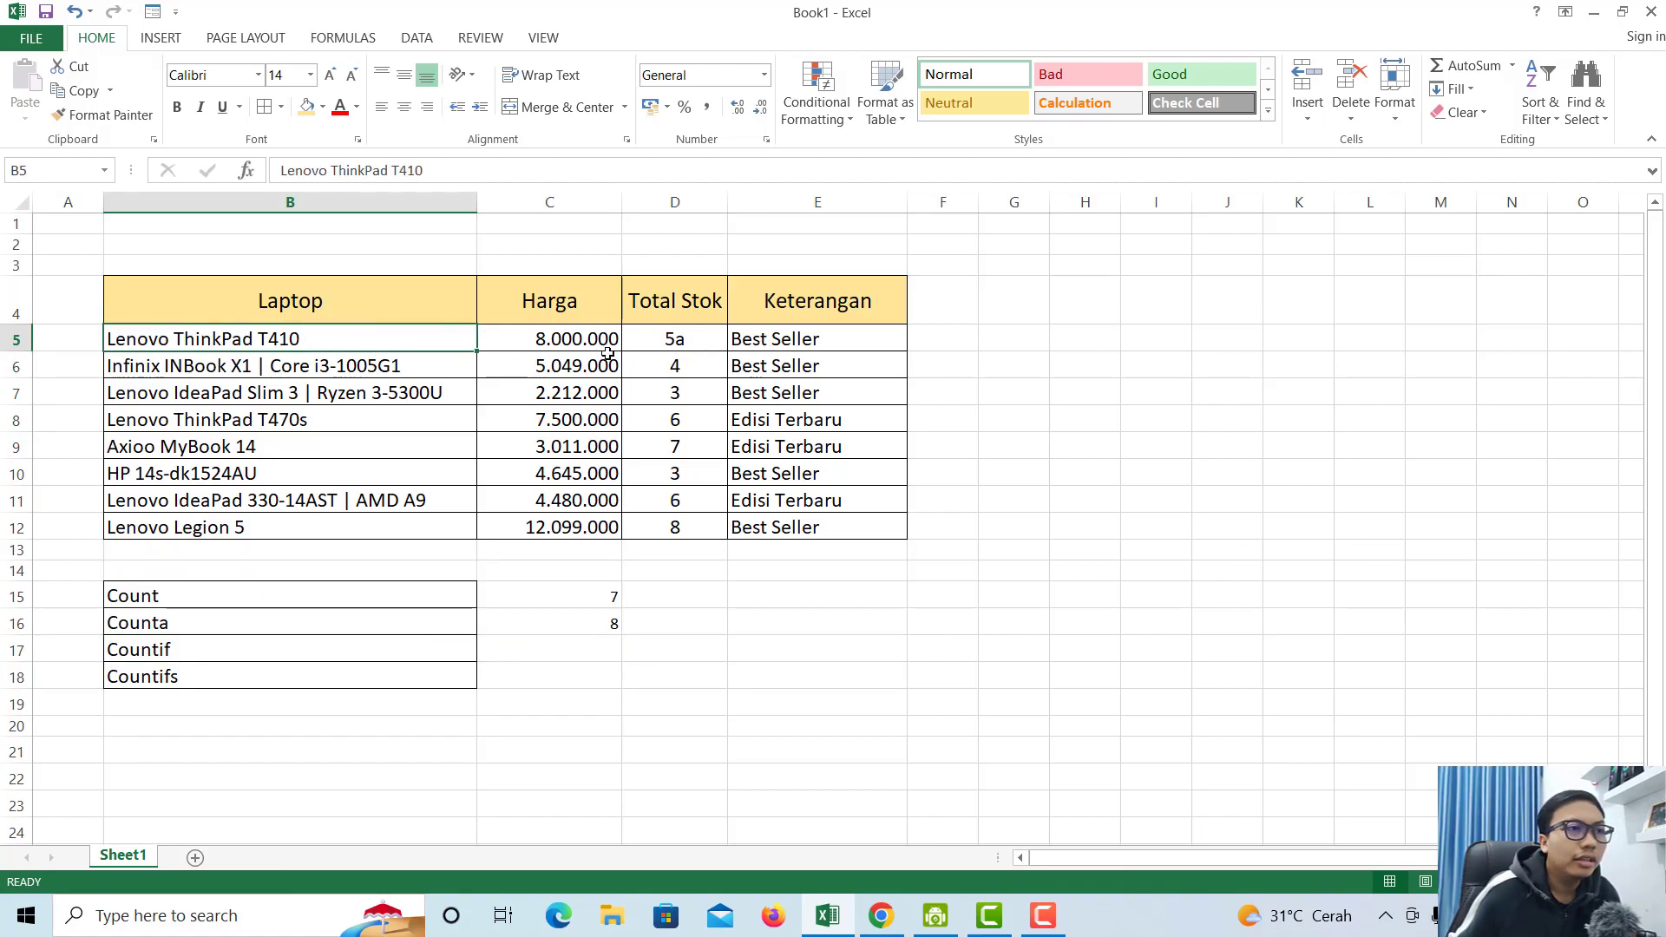
left_click(782, 339)
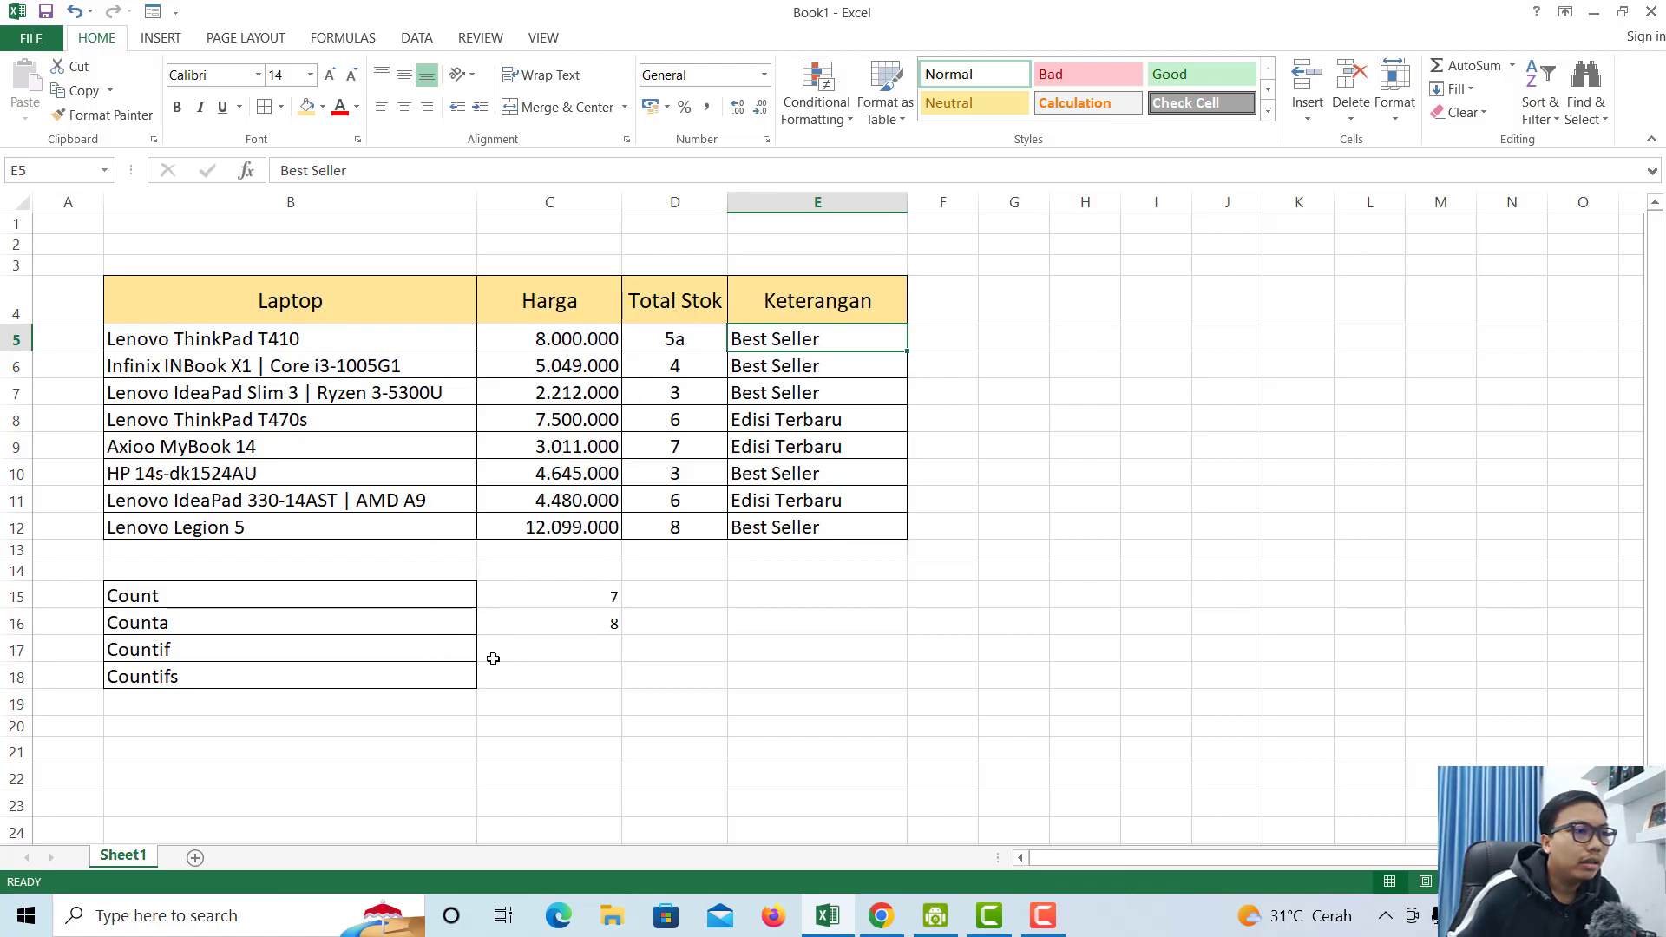
left_click(545, 645)
left_click(779, 339)
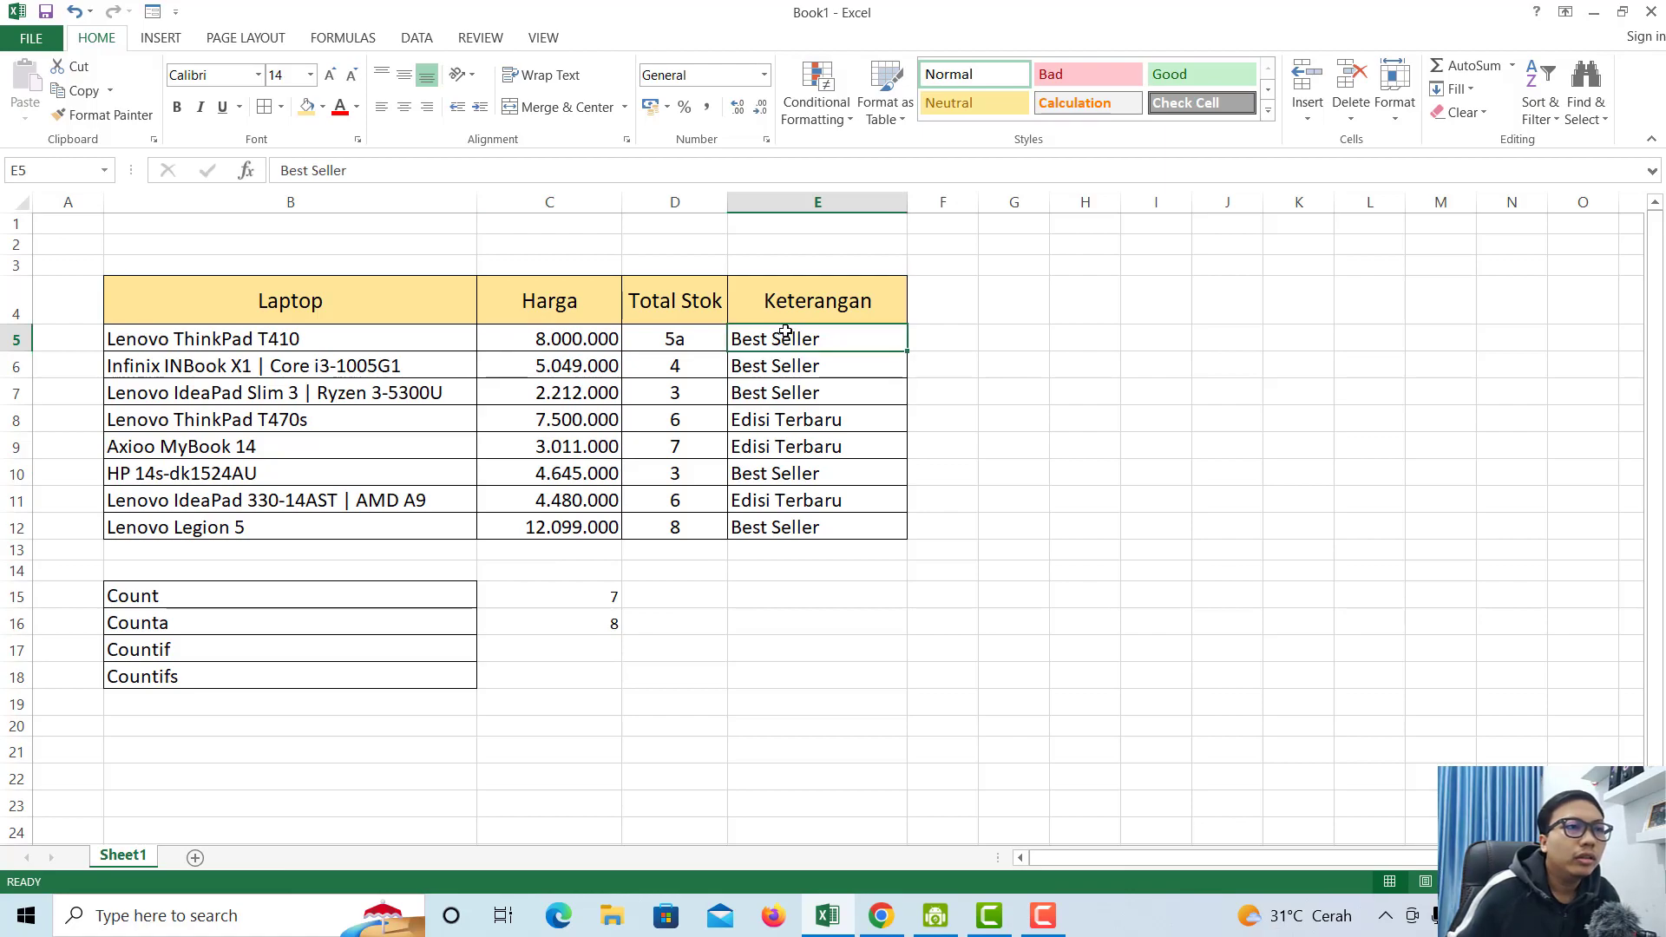
left_click_drag(781, 339, 846, 525)
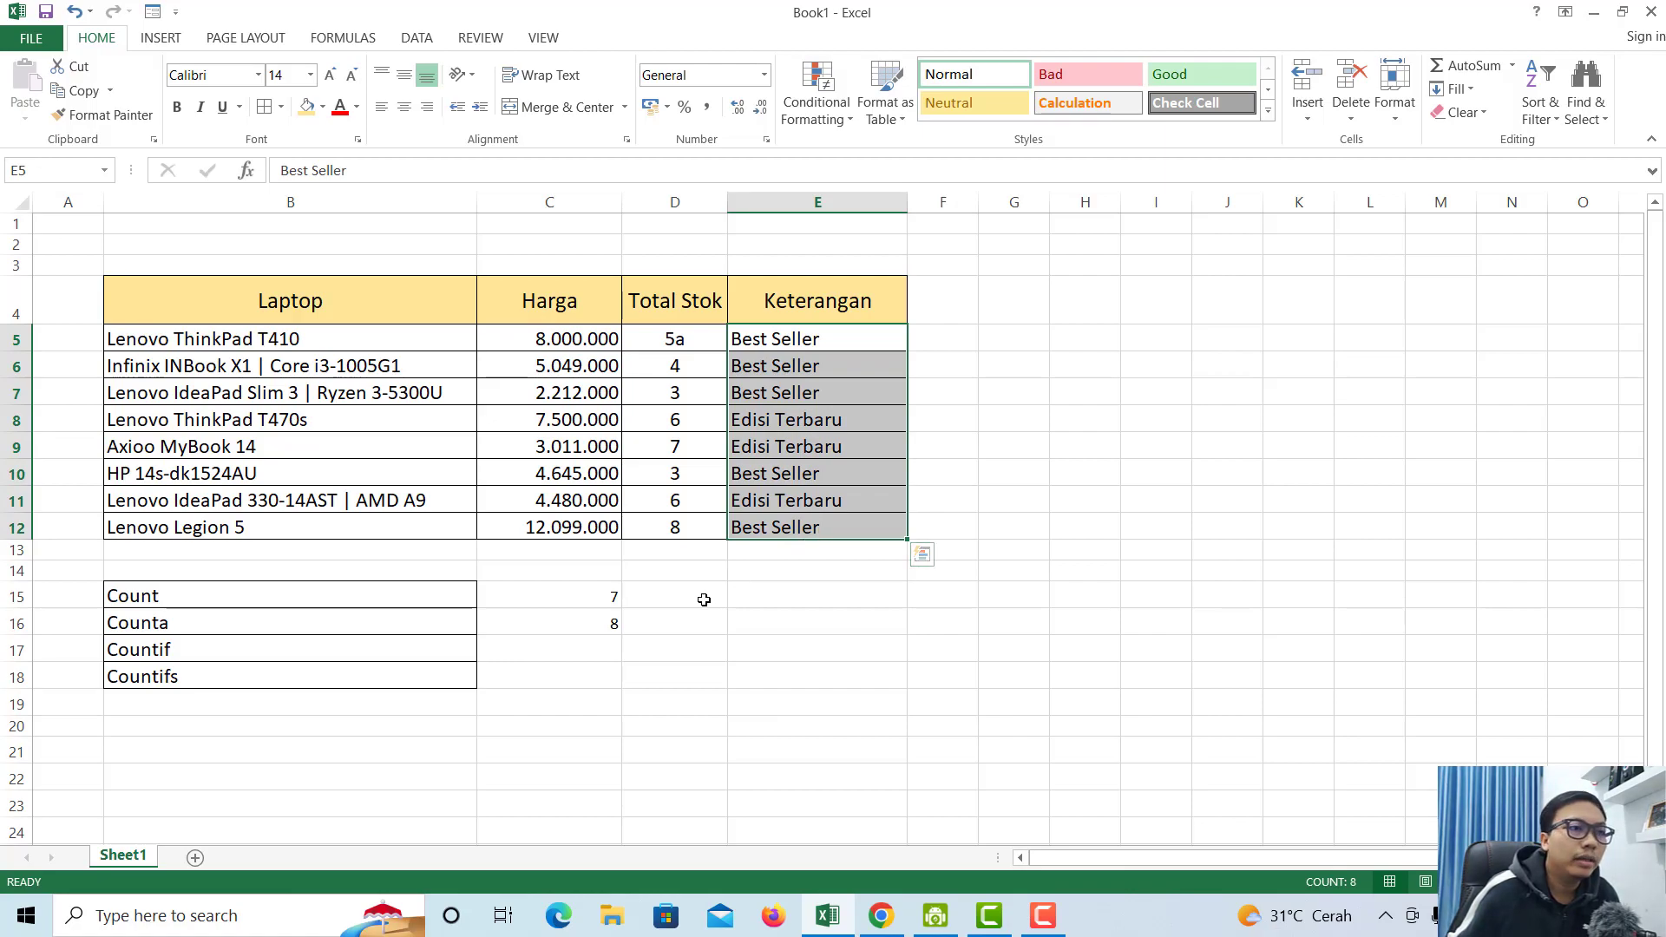
left_click(599, 622)
- In C17, start =COUNTIF with the Keterangan range E5:E12, fixing the mistyped name
left_click(565, 665)
left_click(562, 651)
type("=xount")
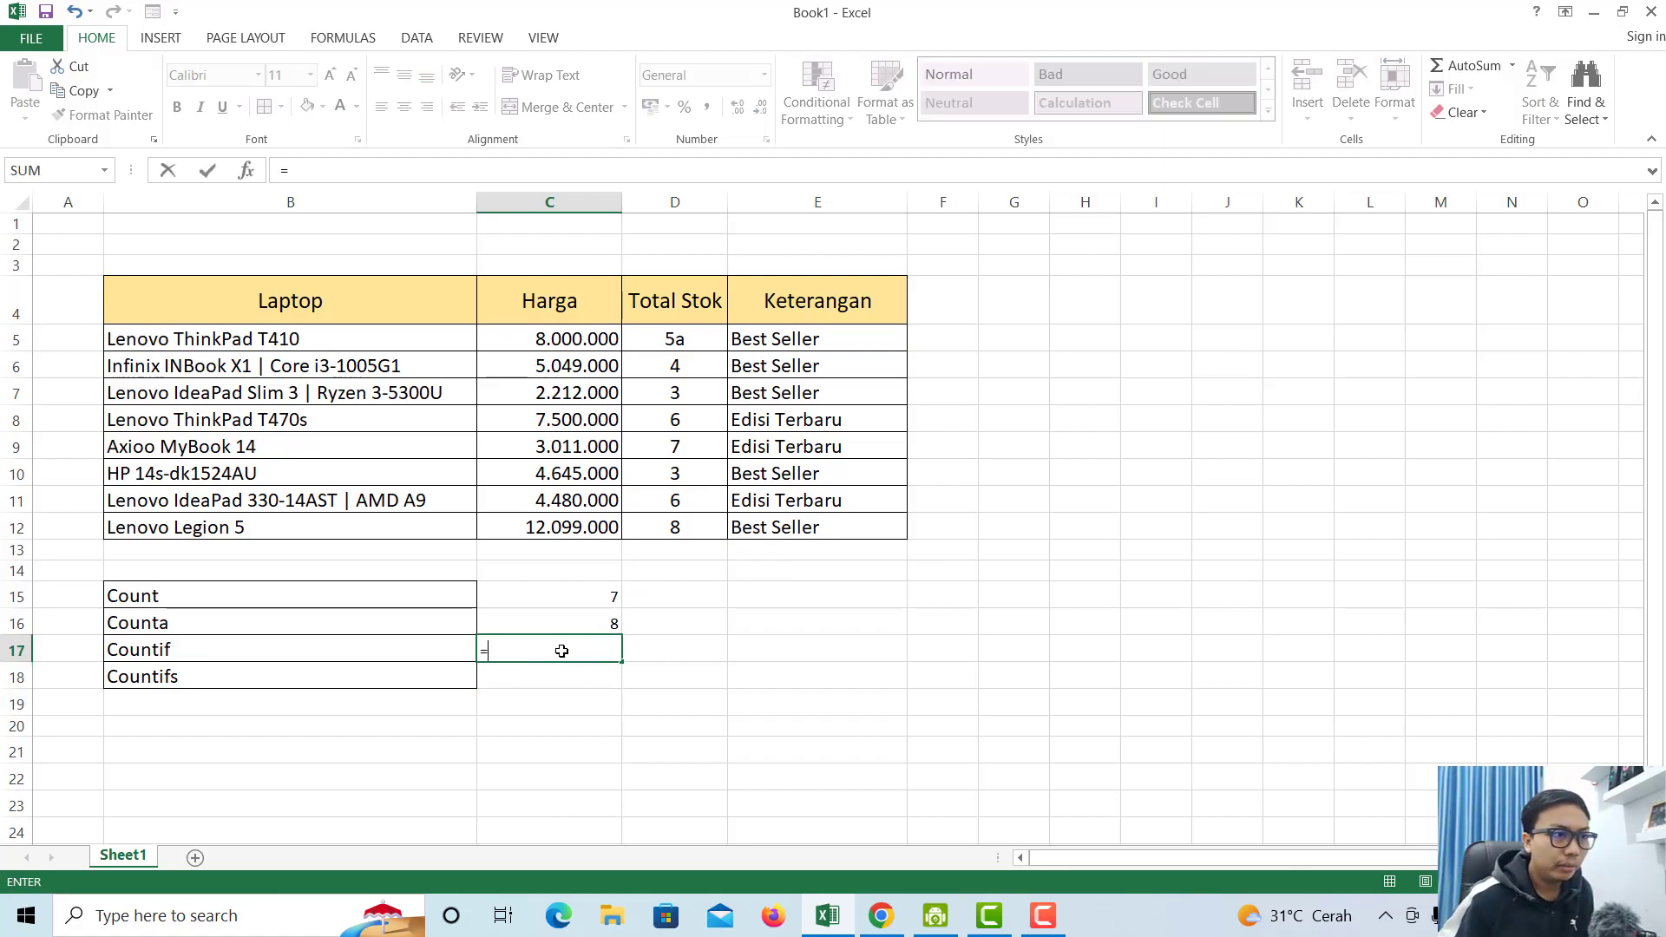
key("BackSpace")
key("BackSpace")
key("BackSpace")
key("BackSpace")
key("BackSpace")
type("countif(")
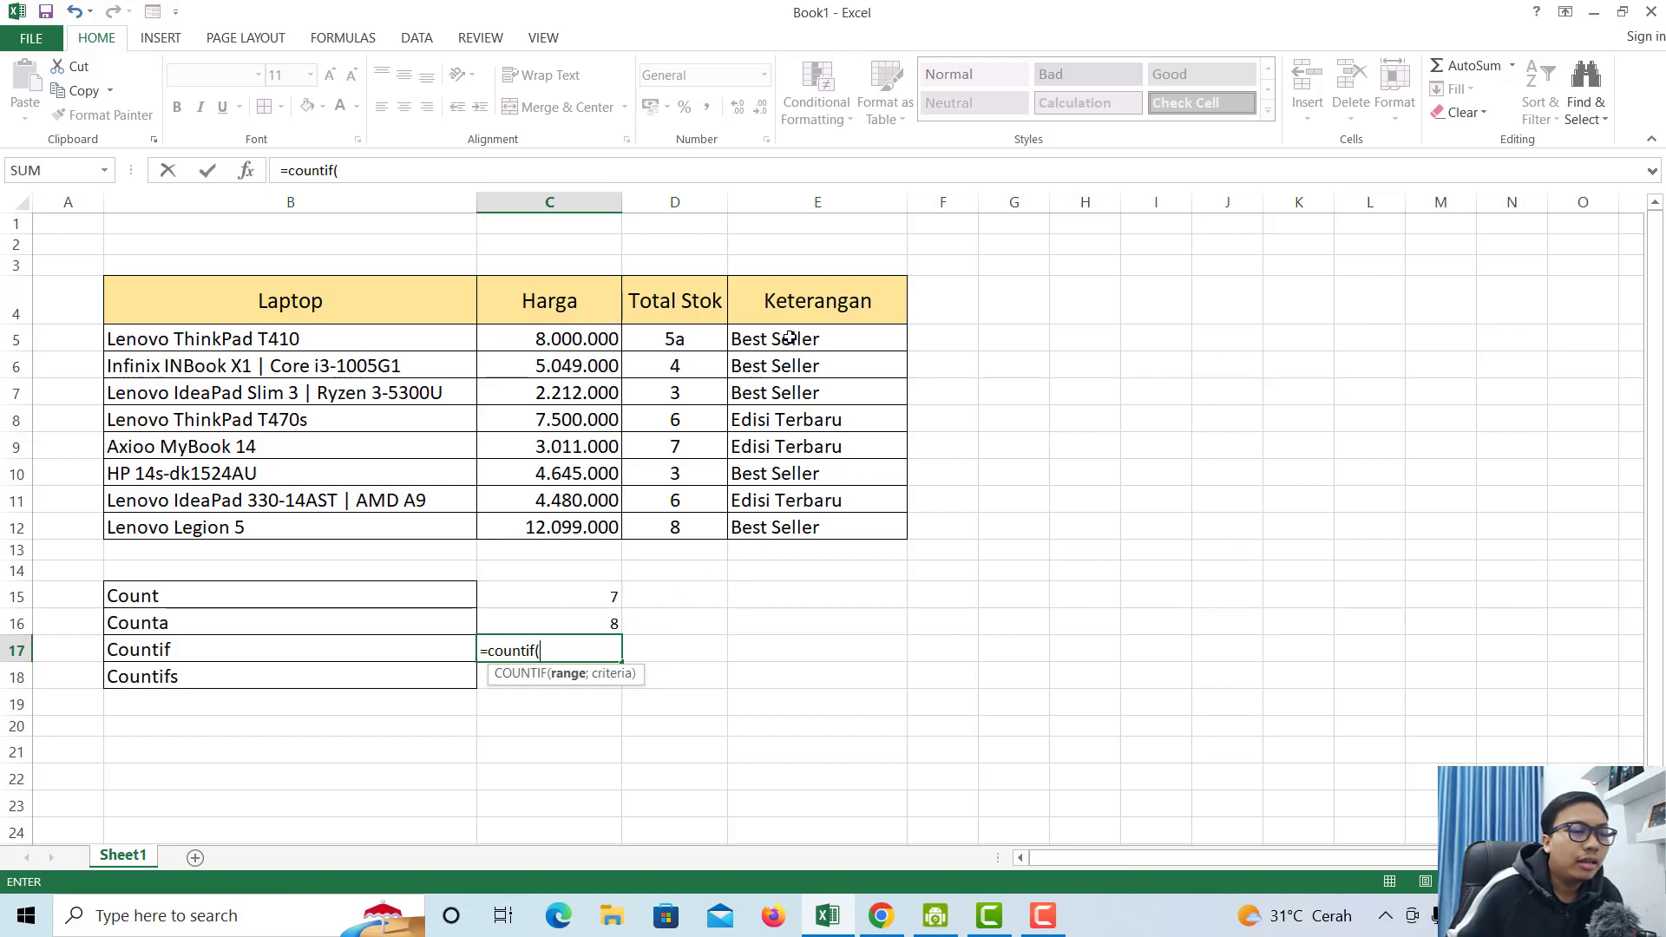
left_click_drag(791, 339, 827, 528)
- Add the "Best Seller" criterion and enter the formula, returning 5
left_click(683, 645)
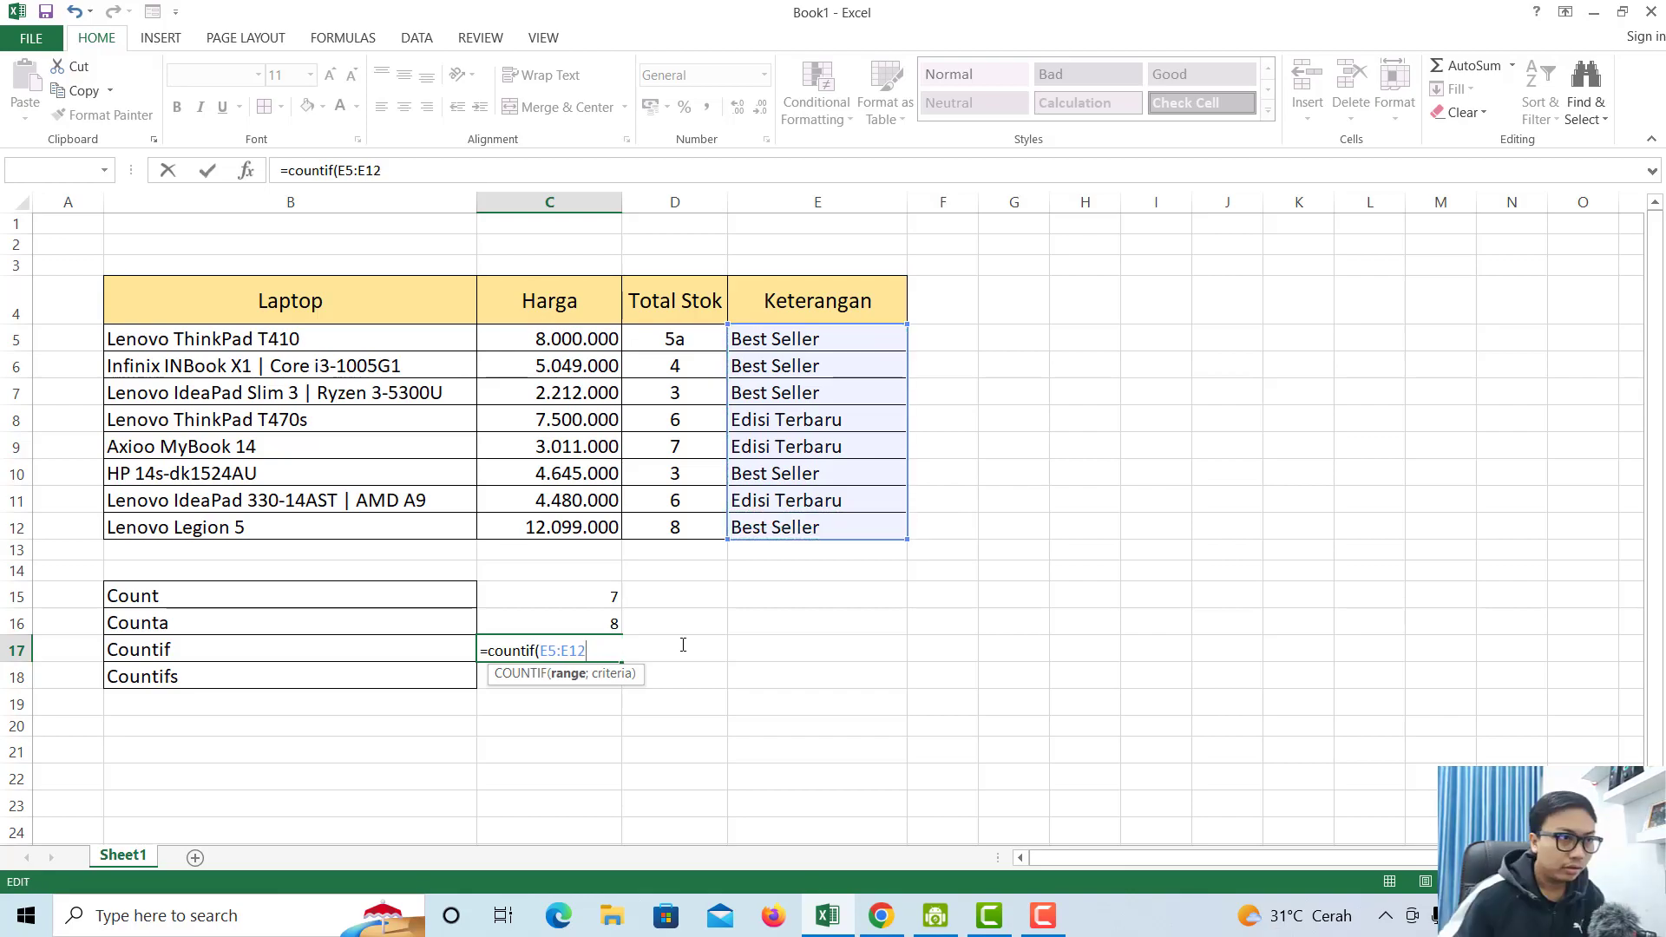
type(";")
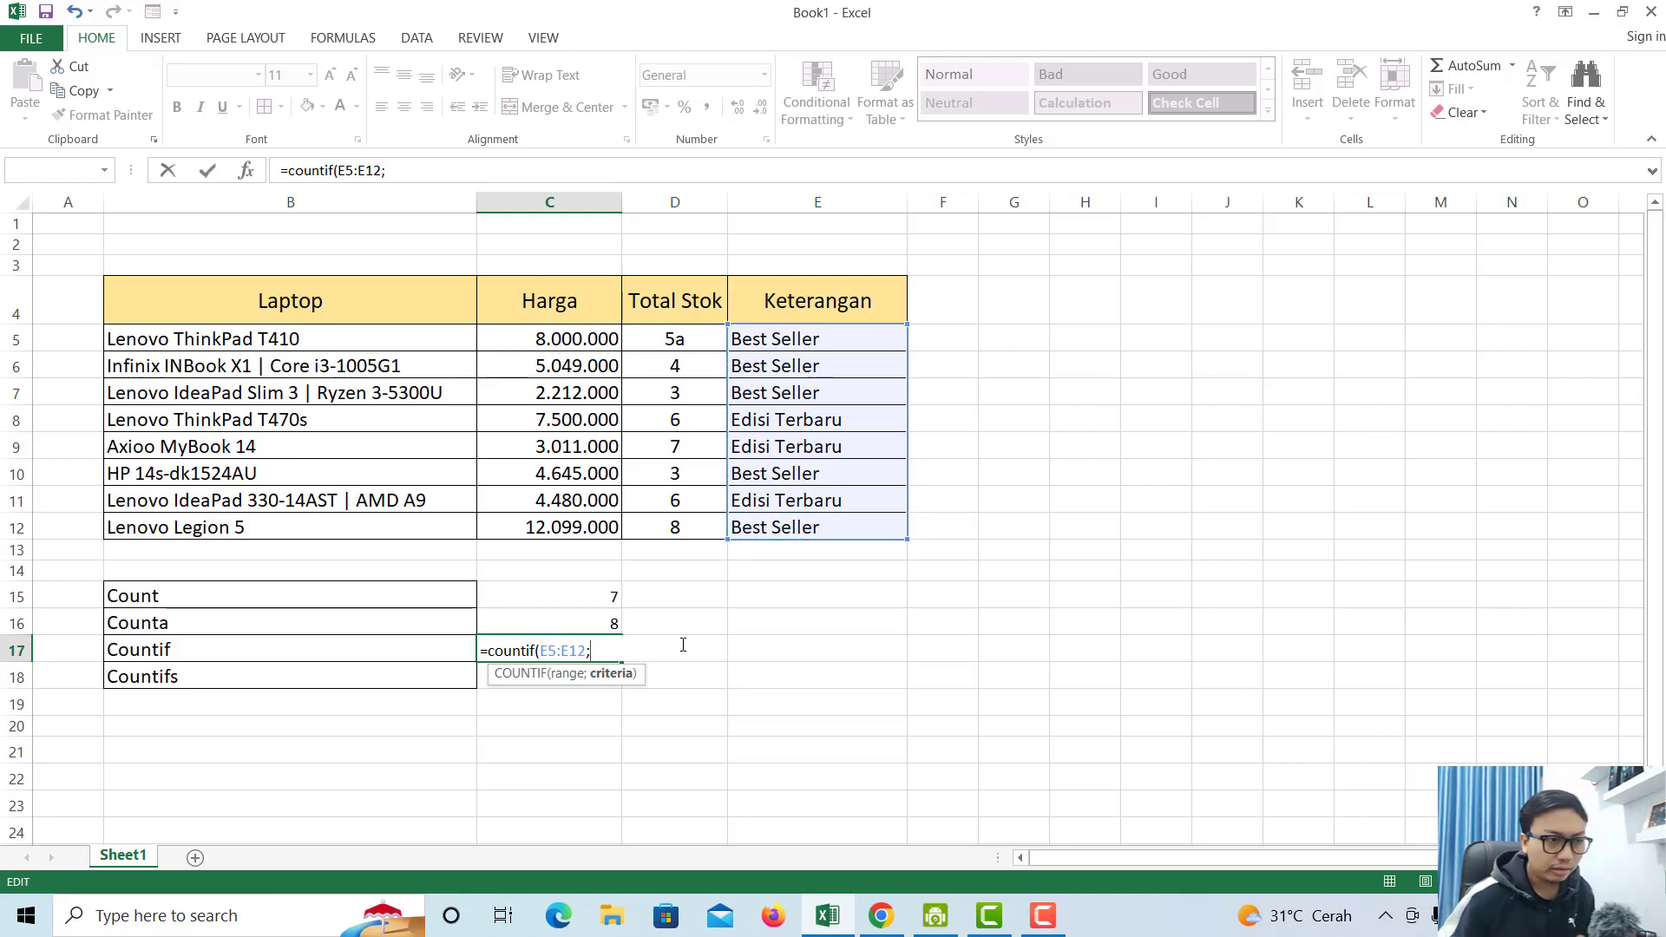
type("\"Best S")
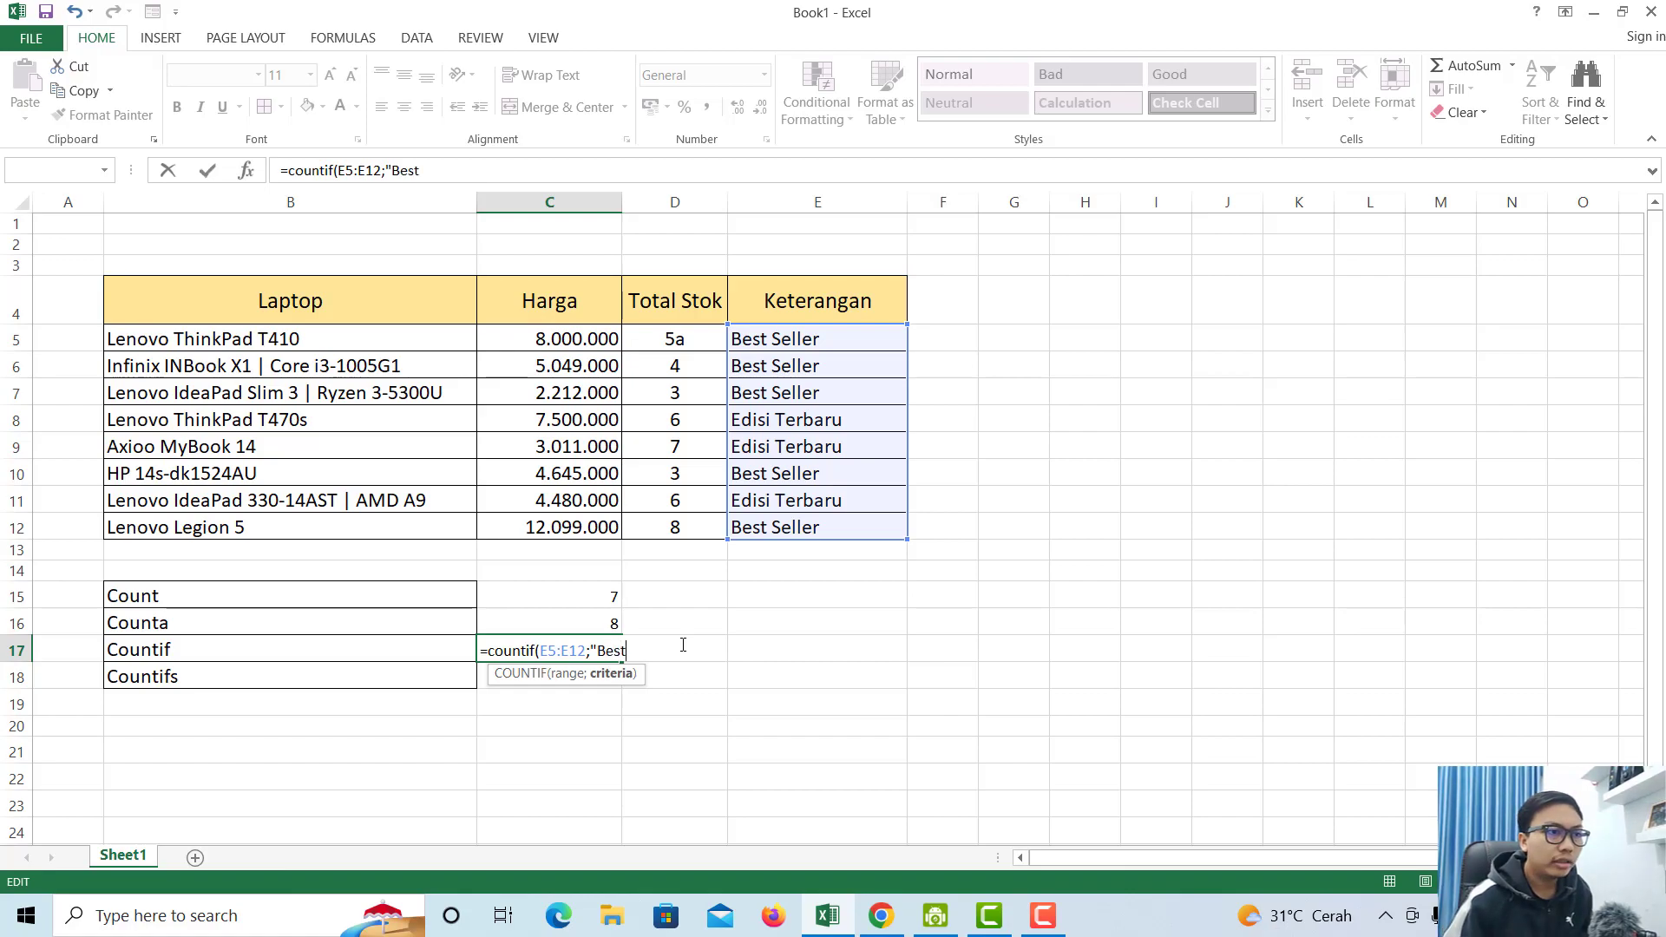
key("BackSpace")
key("BackSpace")
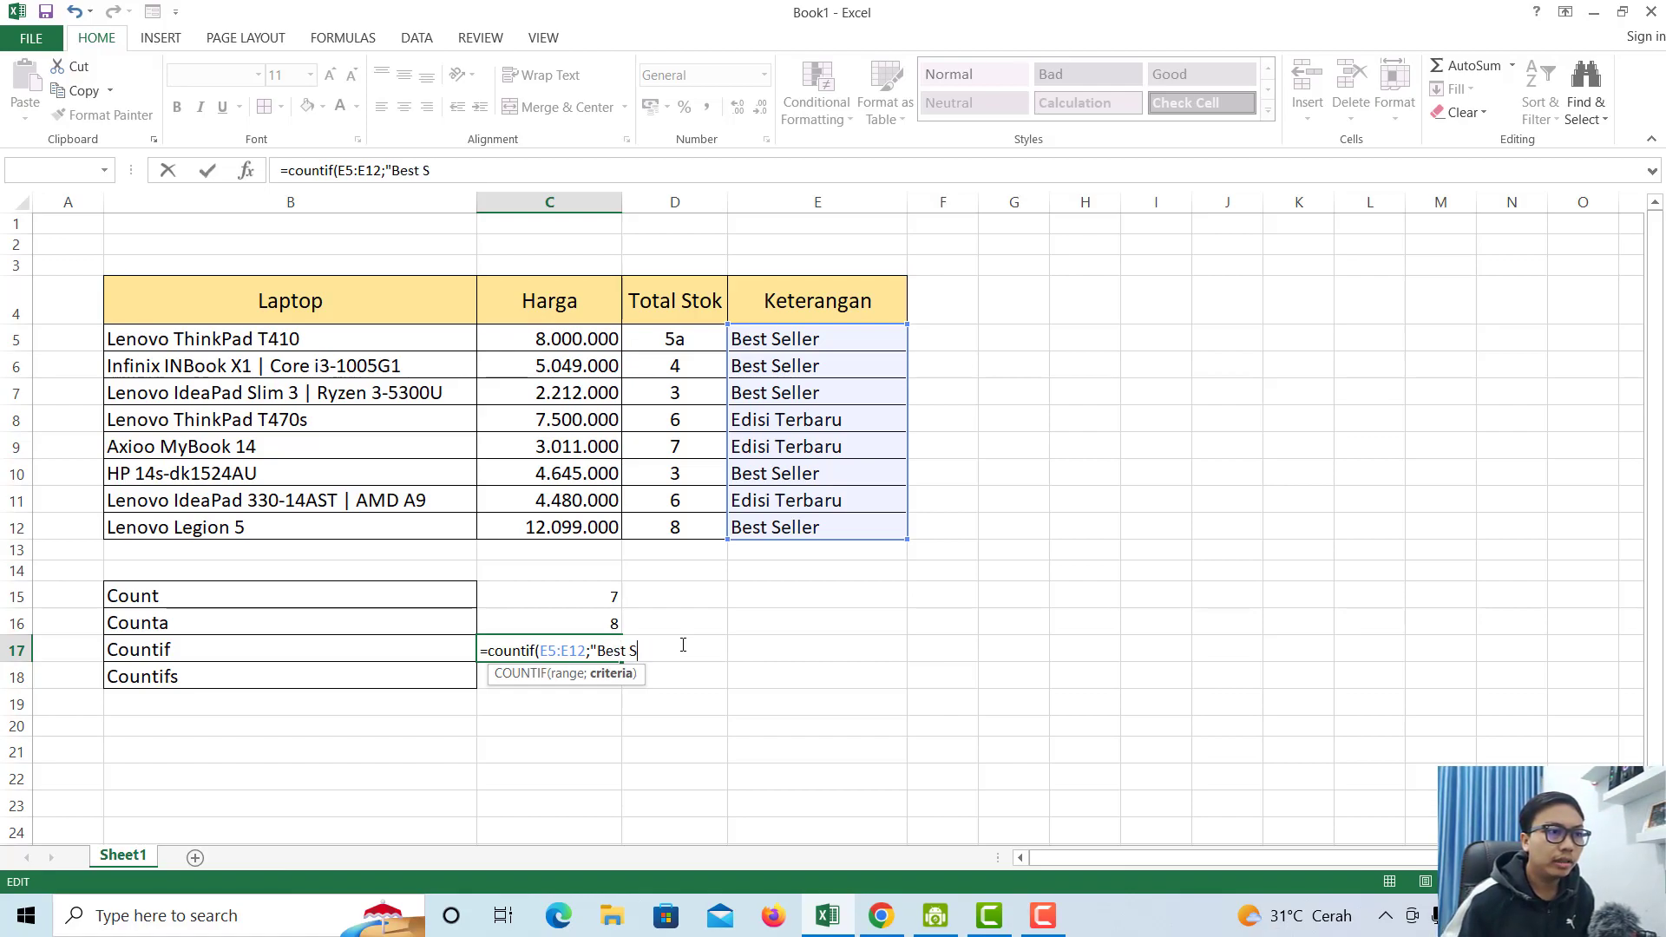
type("eller")
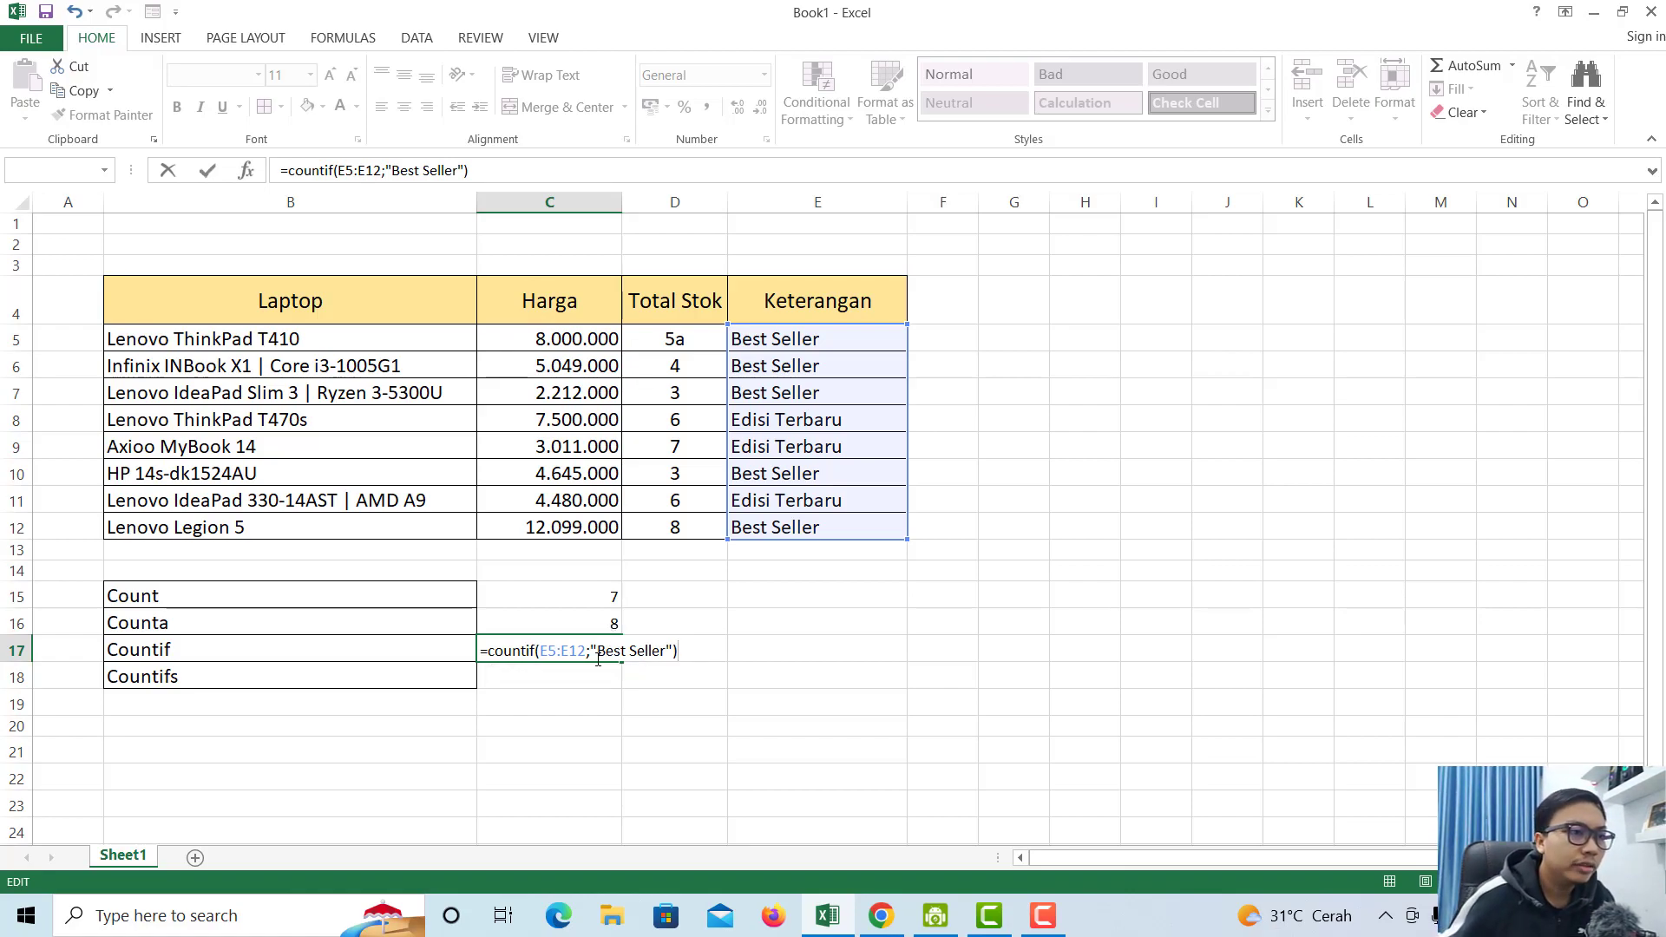
left_click_drag(602, 646, 665, 651)
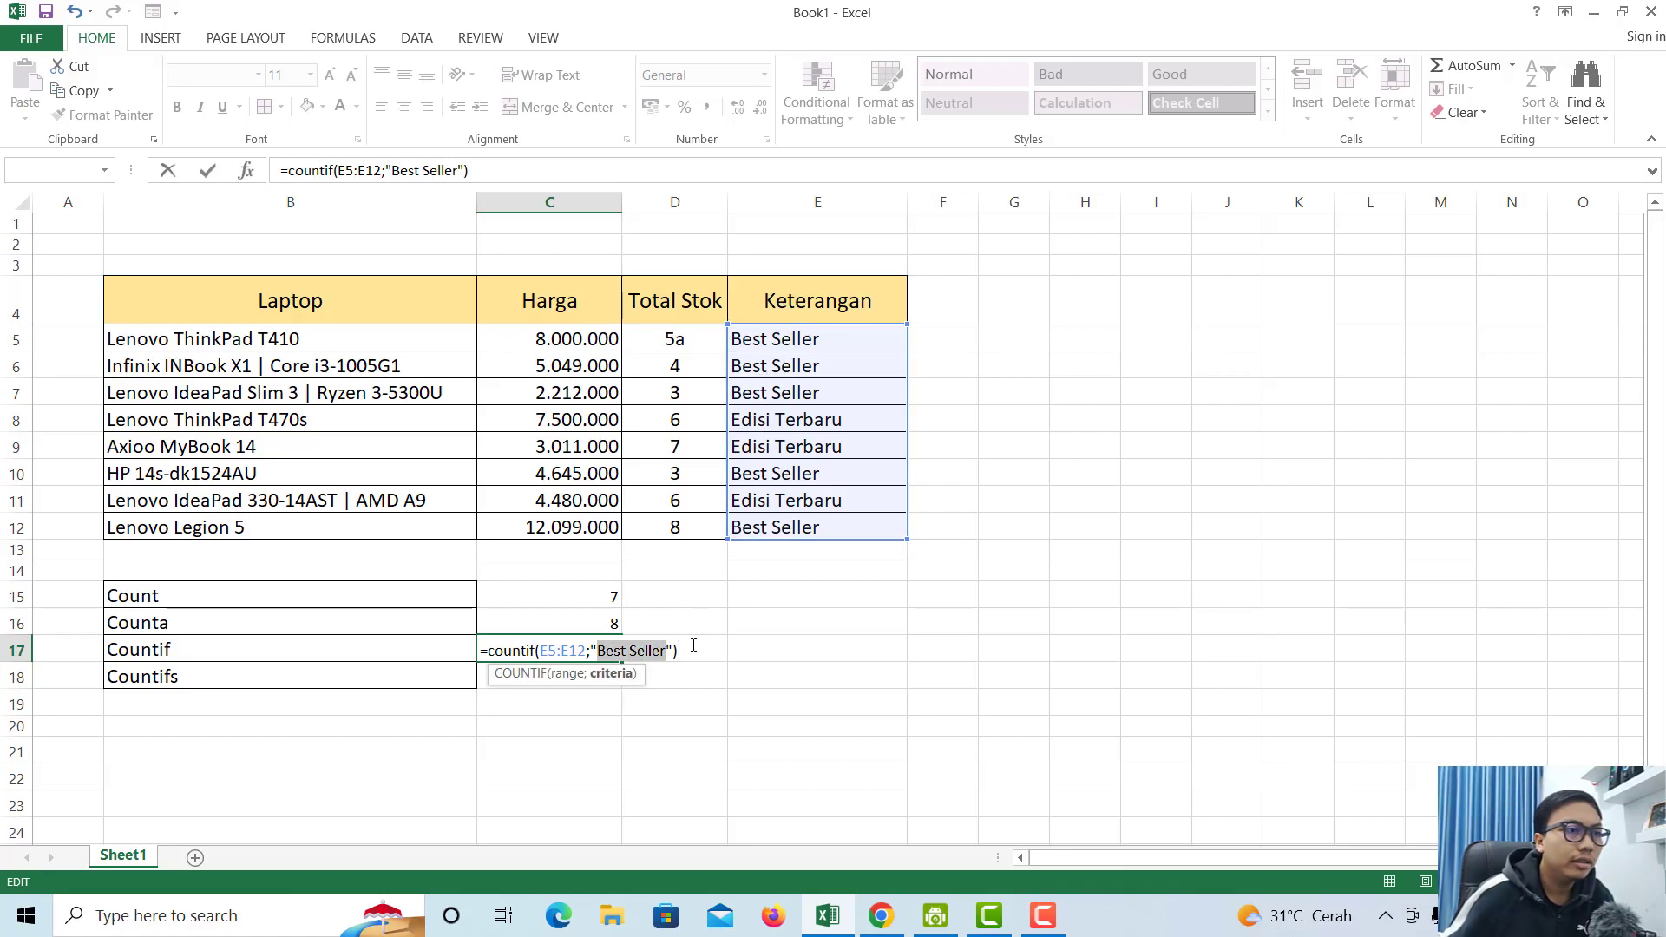
left_click(667, 653)
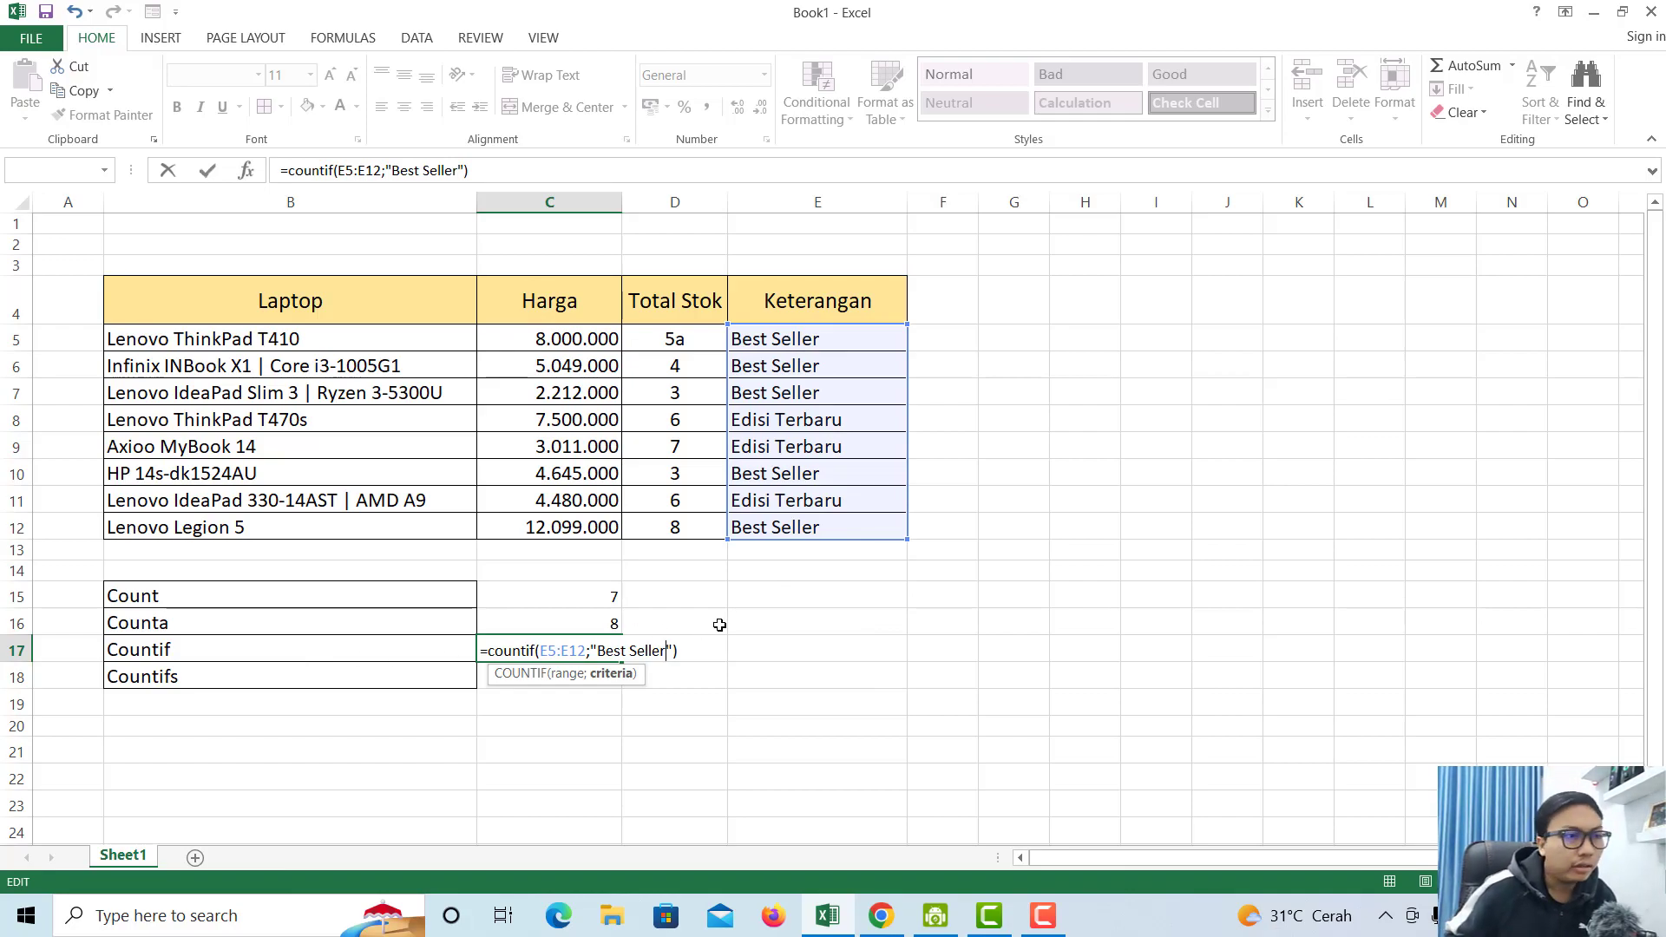
key("Return")
left_click(614, 649)
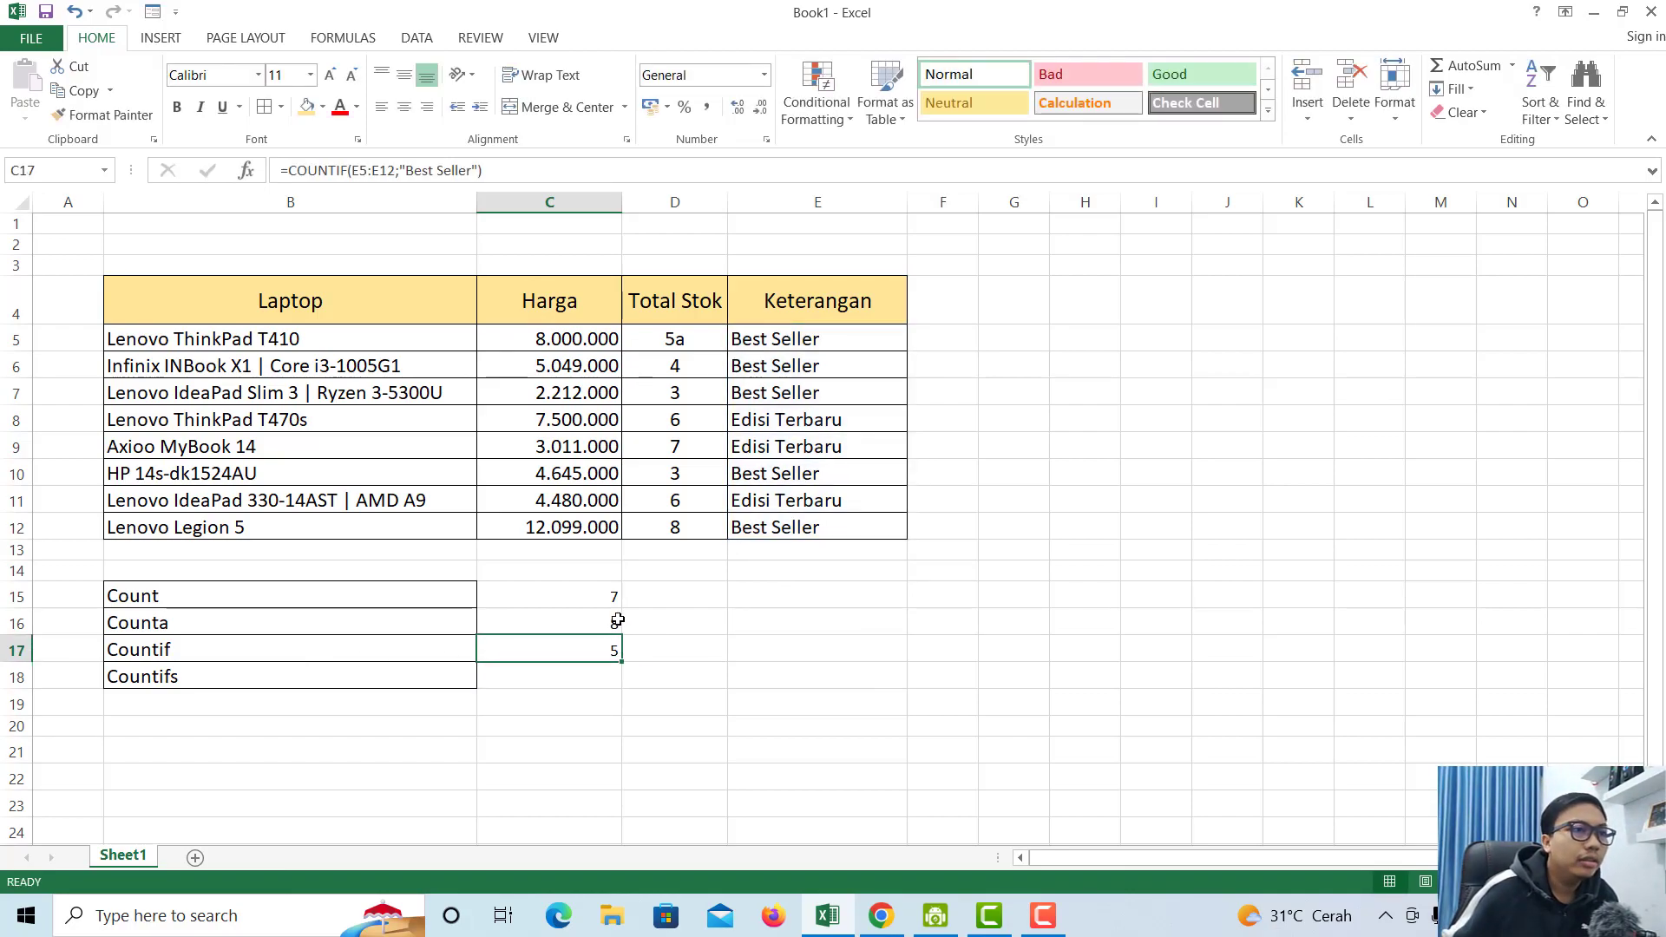
- Highlight the Countif row and the Best Seller entries in the Keterangan column
left_click(208, 644)
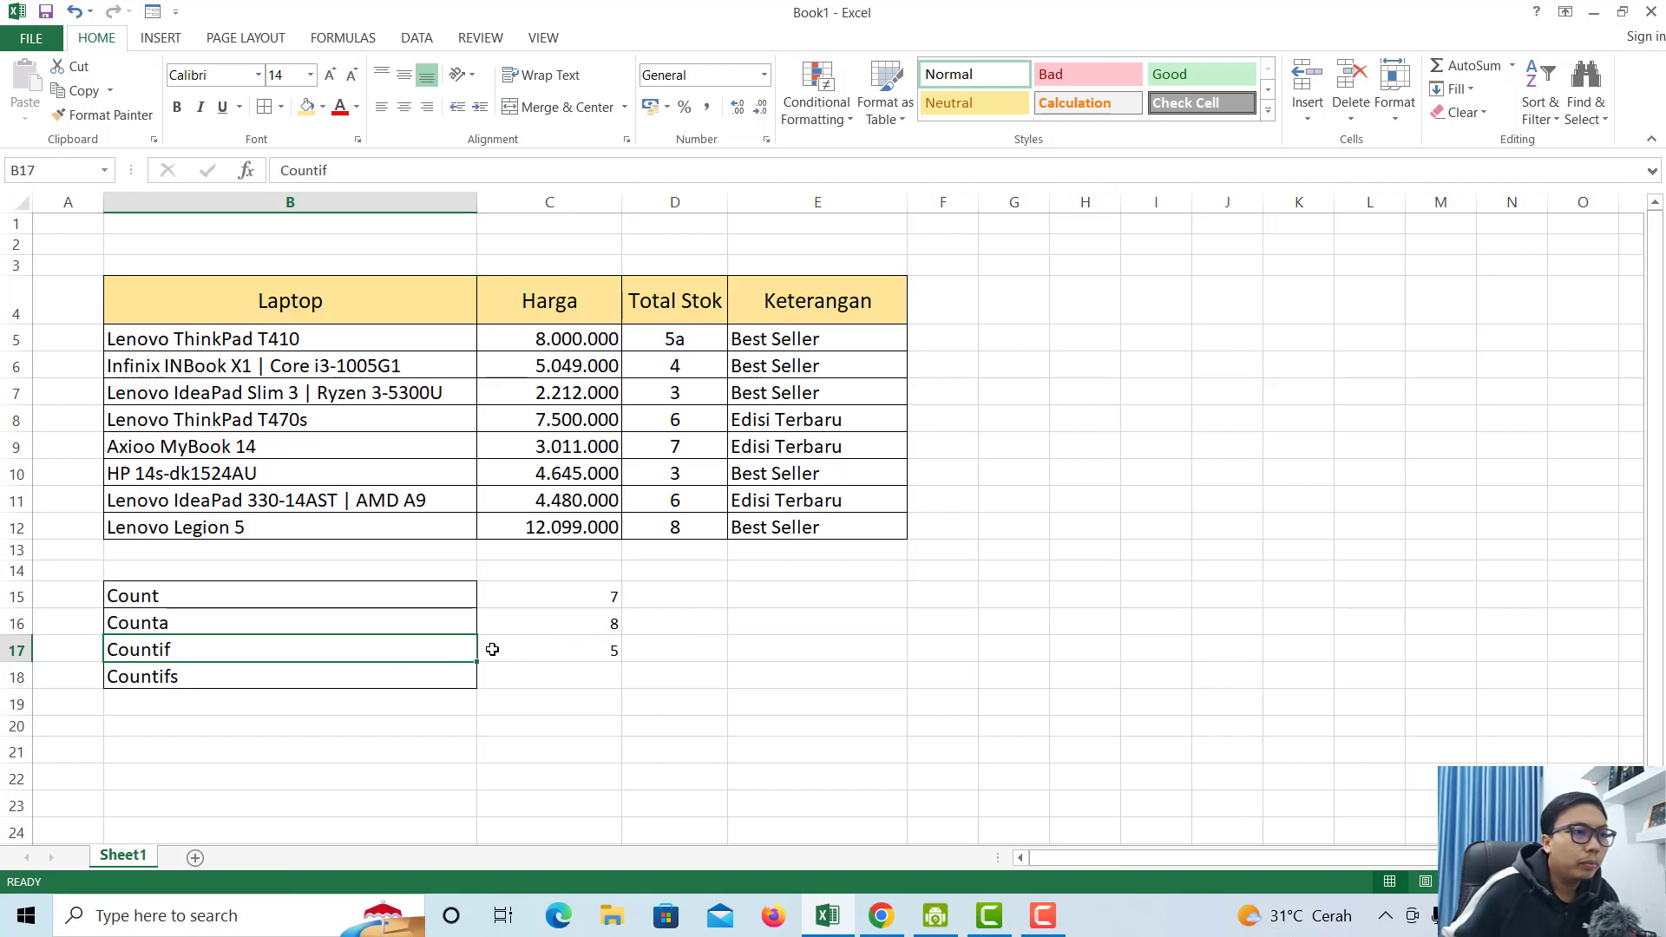
left_click_drag(450, 653, 554, 645)
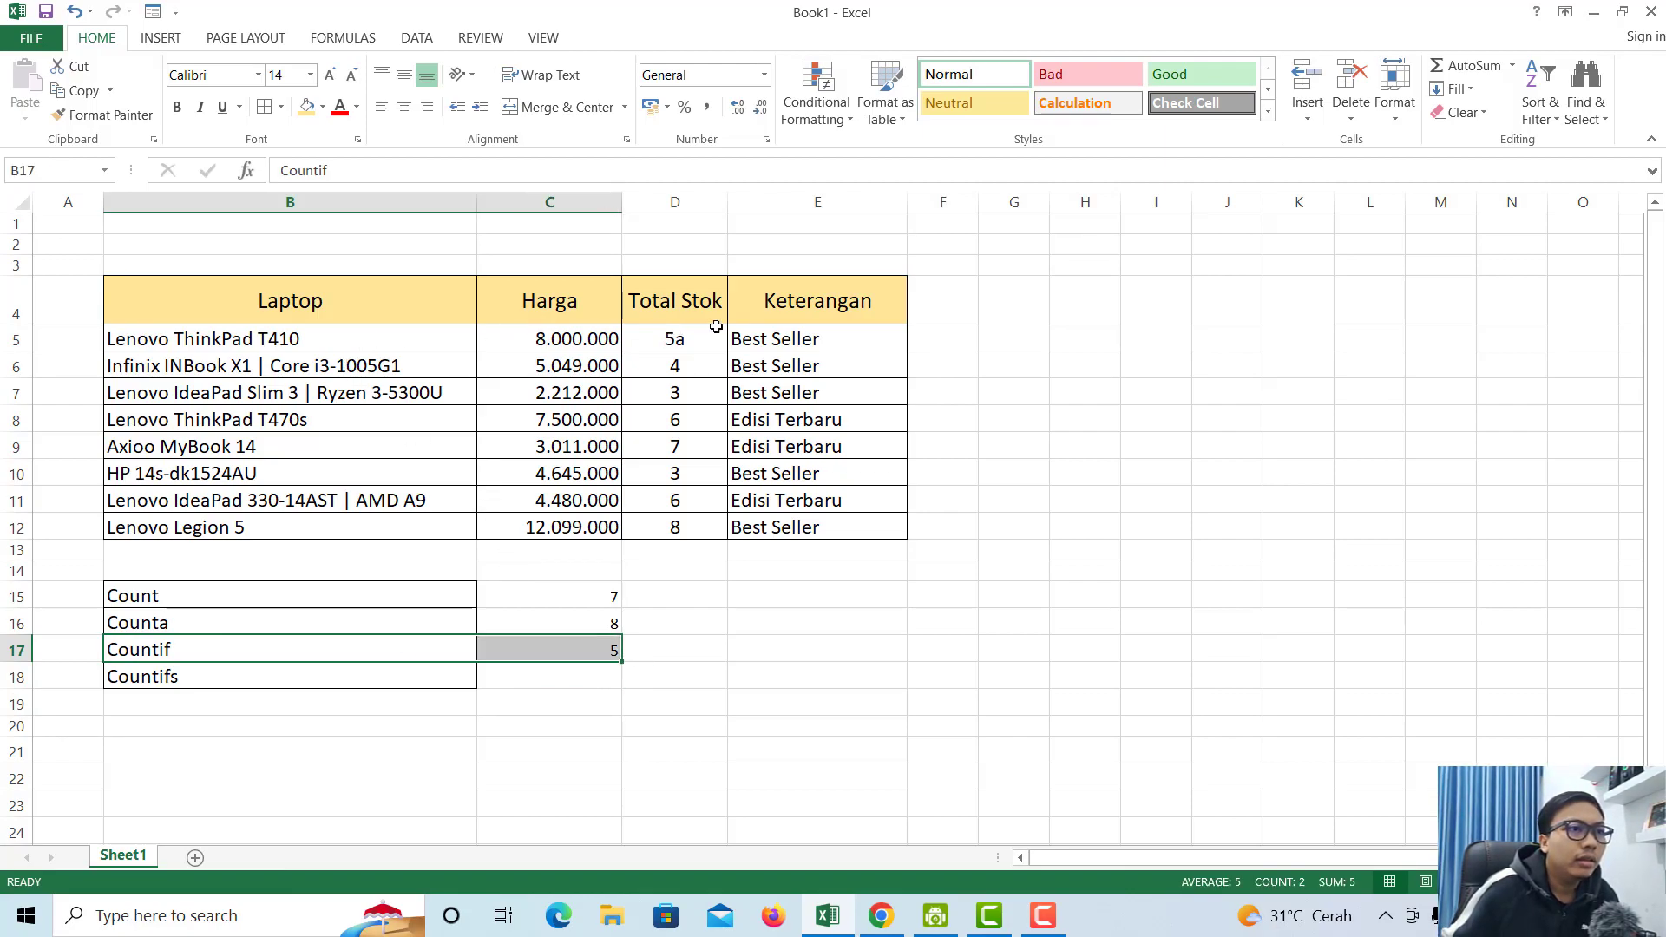
left_click(785, 340)
left_click(777, 366)
left_click(766, 395)
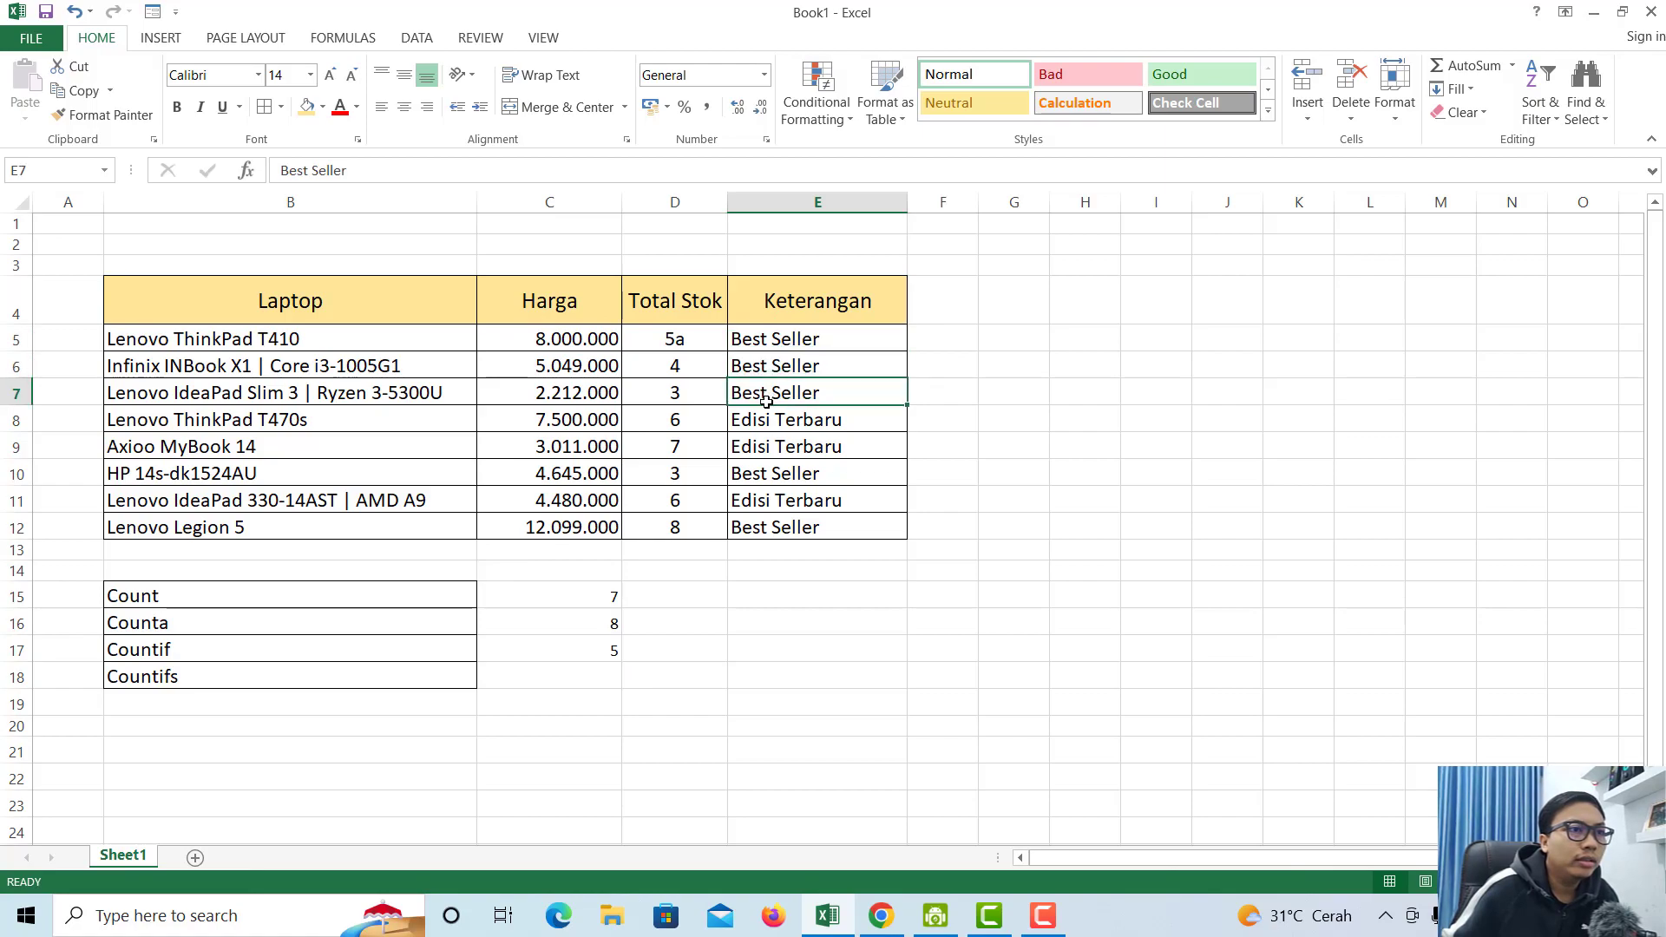
left_click(764, 420)
left_click(760, 474)
left_click(748, 529)
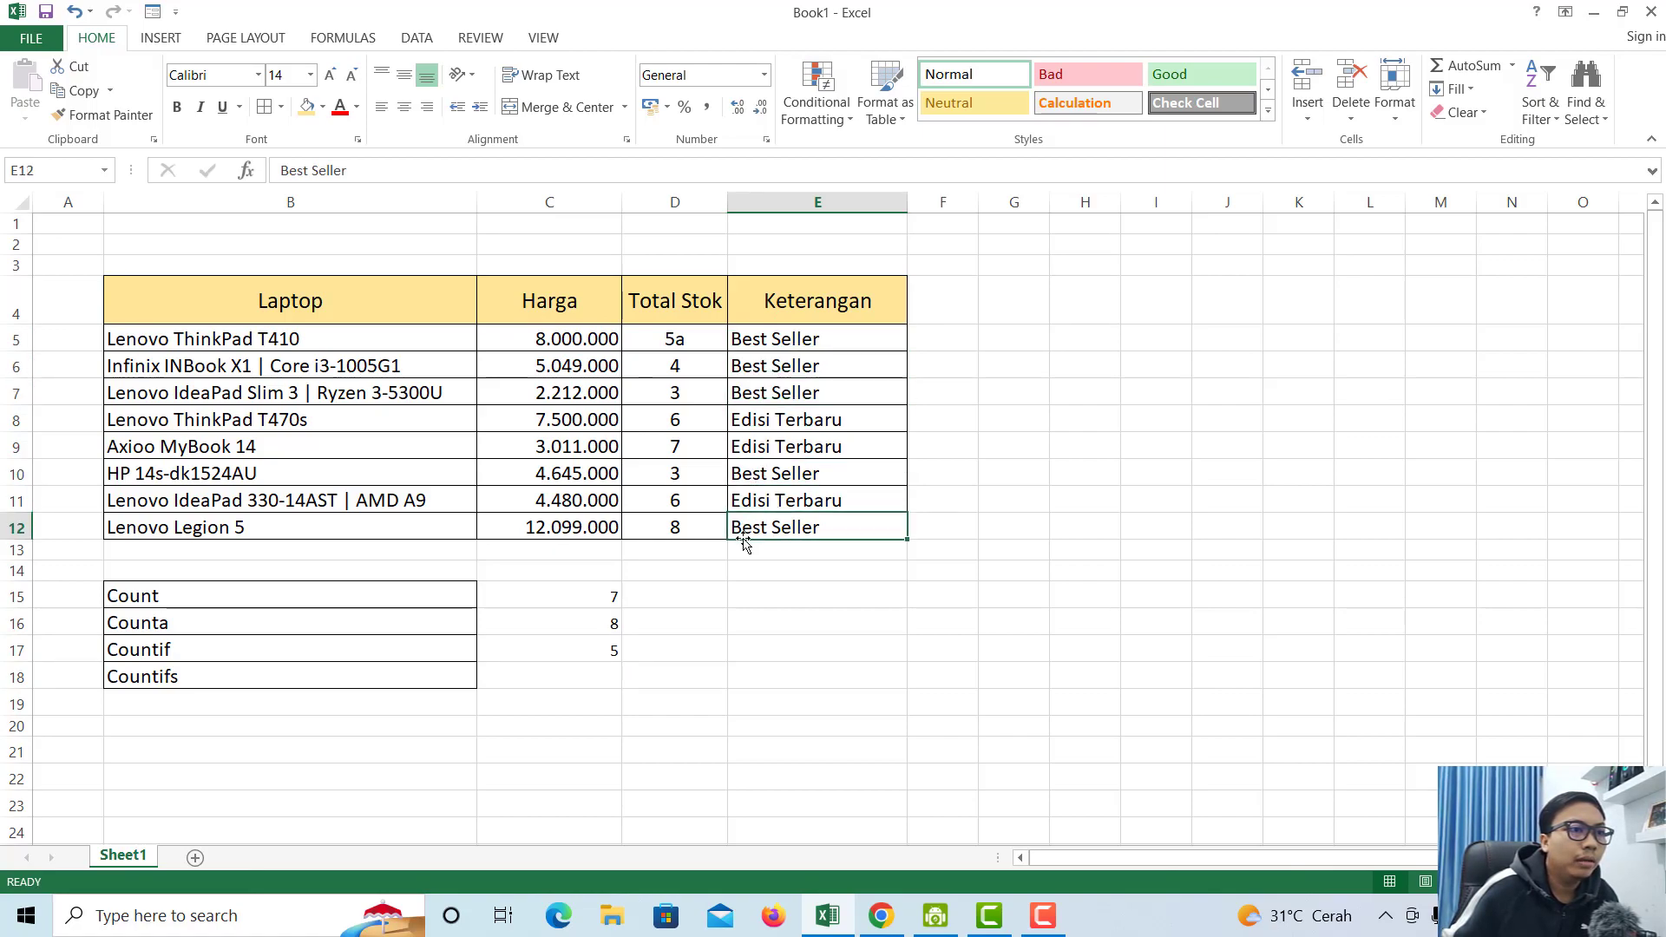
left_click(600, 648)
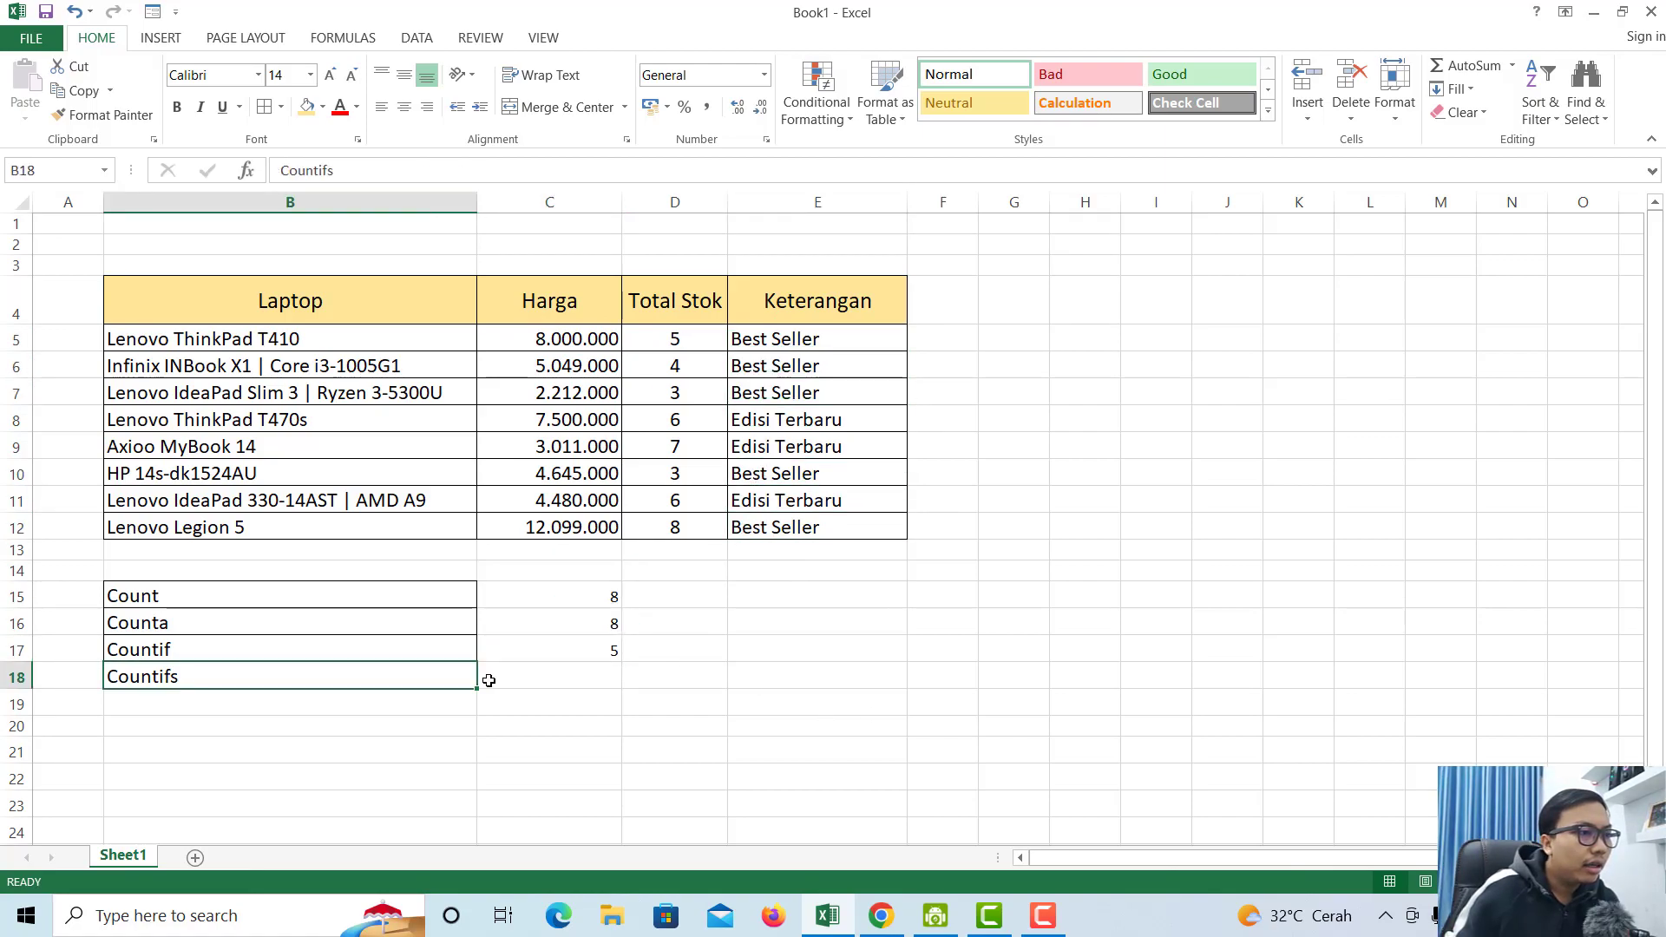
- Compare the Countifs and Countif labels with the COUNTIF formula in C17
left_click(503, 680)
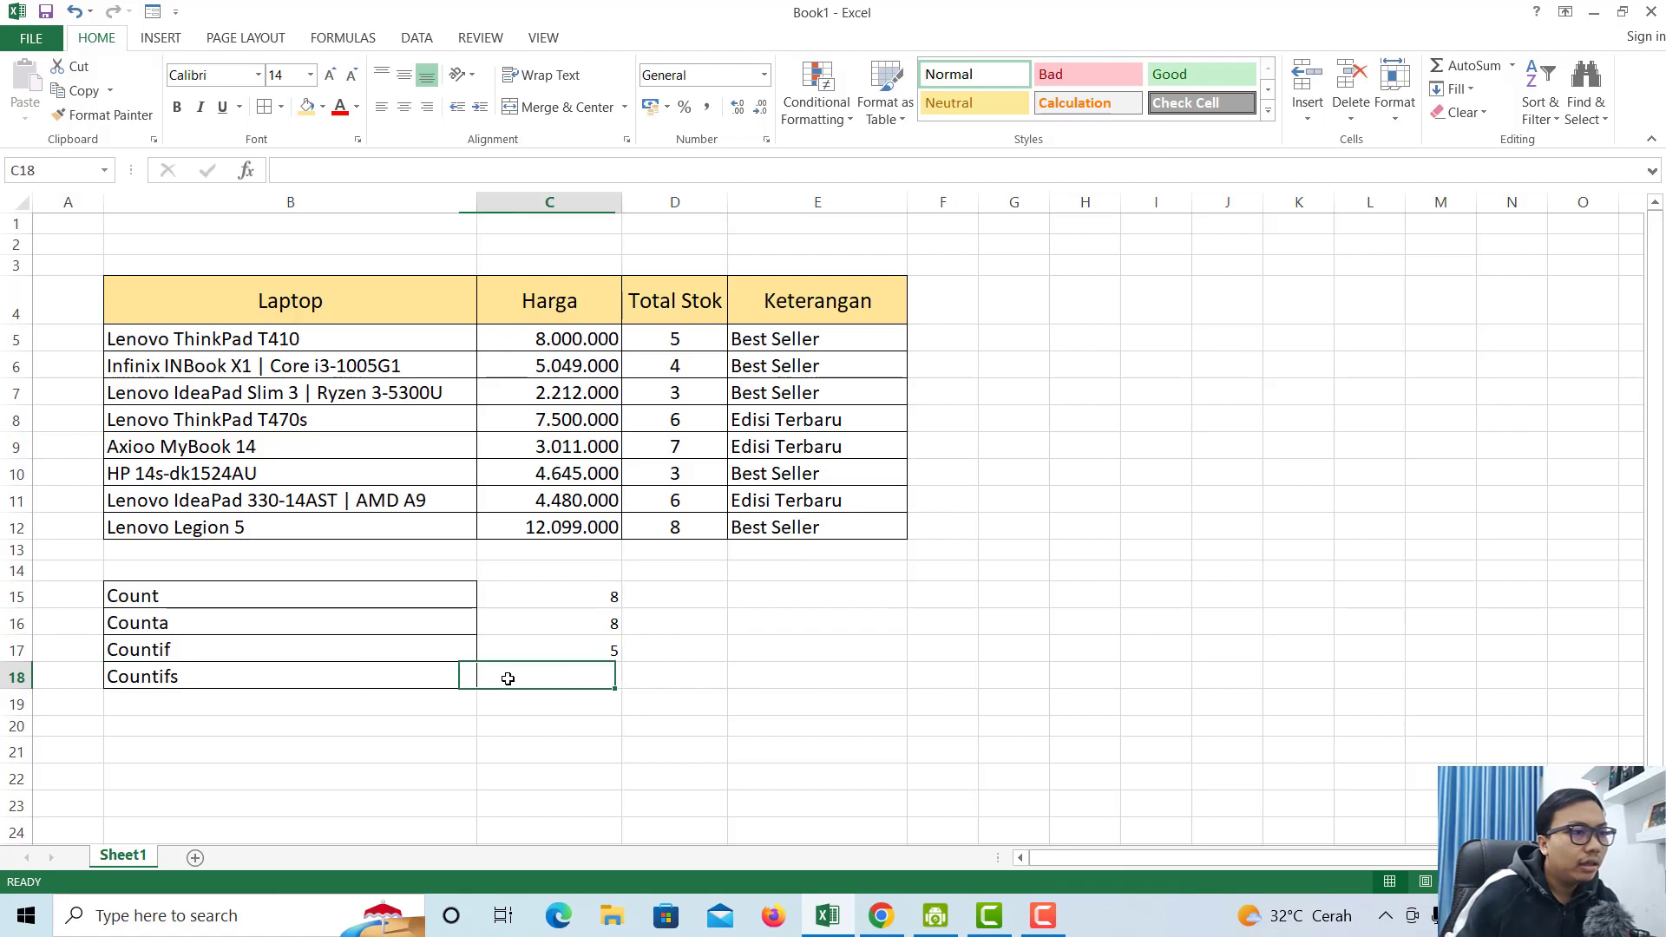
left_click(345, 684)
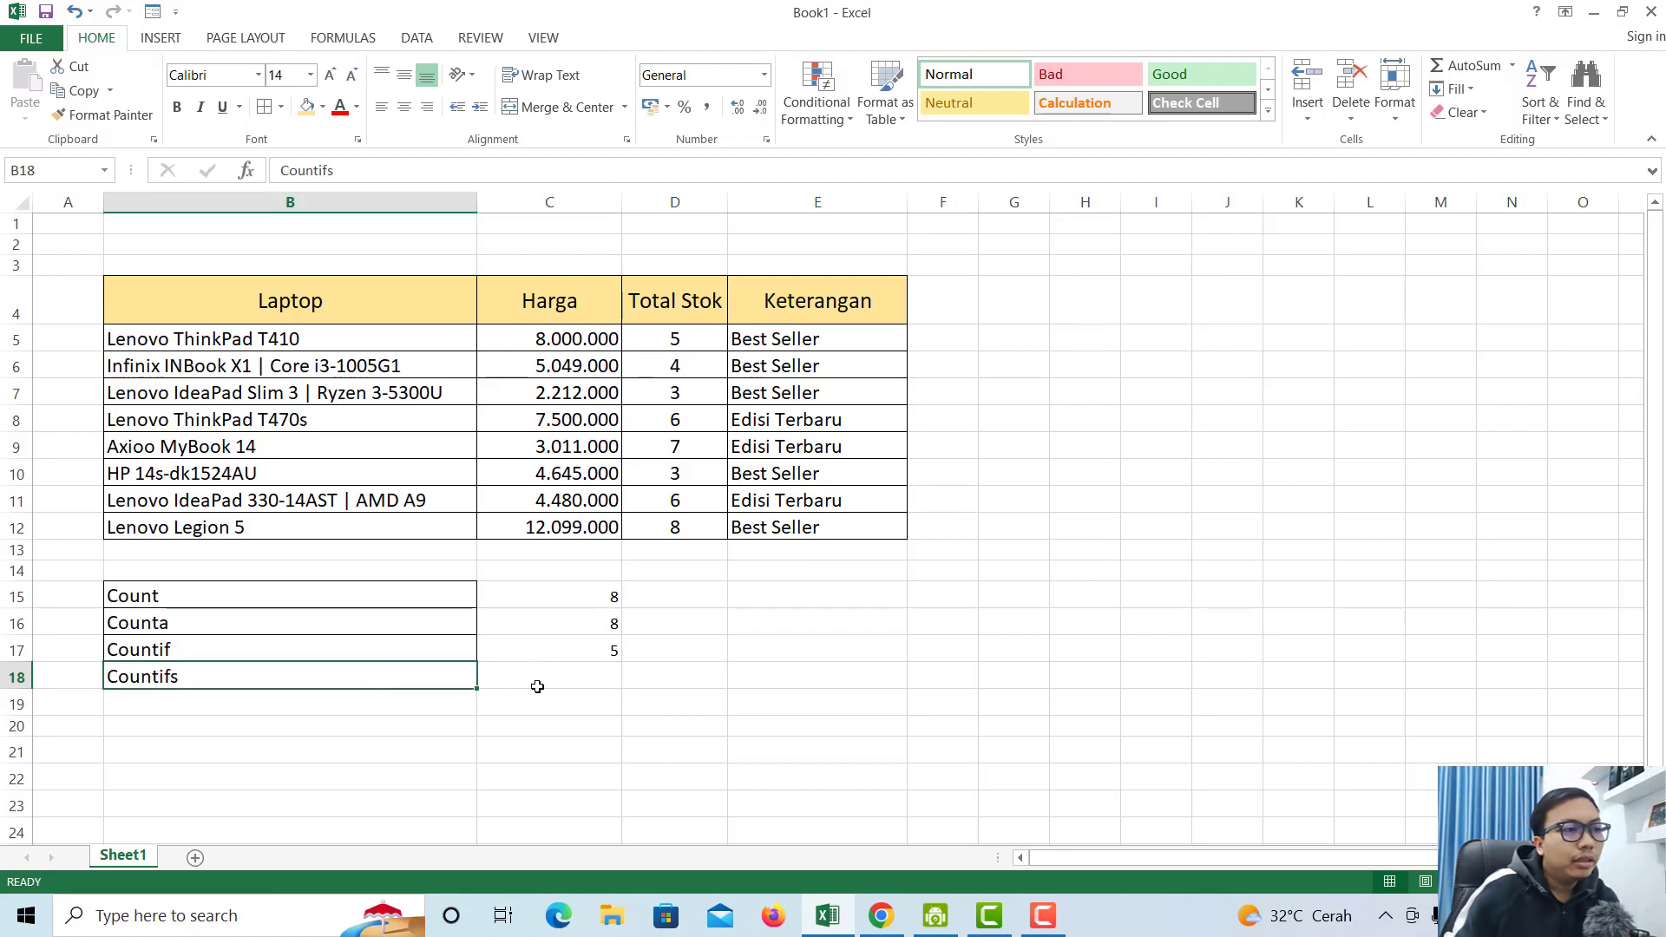
left_click(340, 642)
left_click(236, 677)
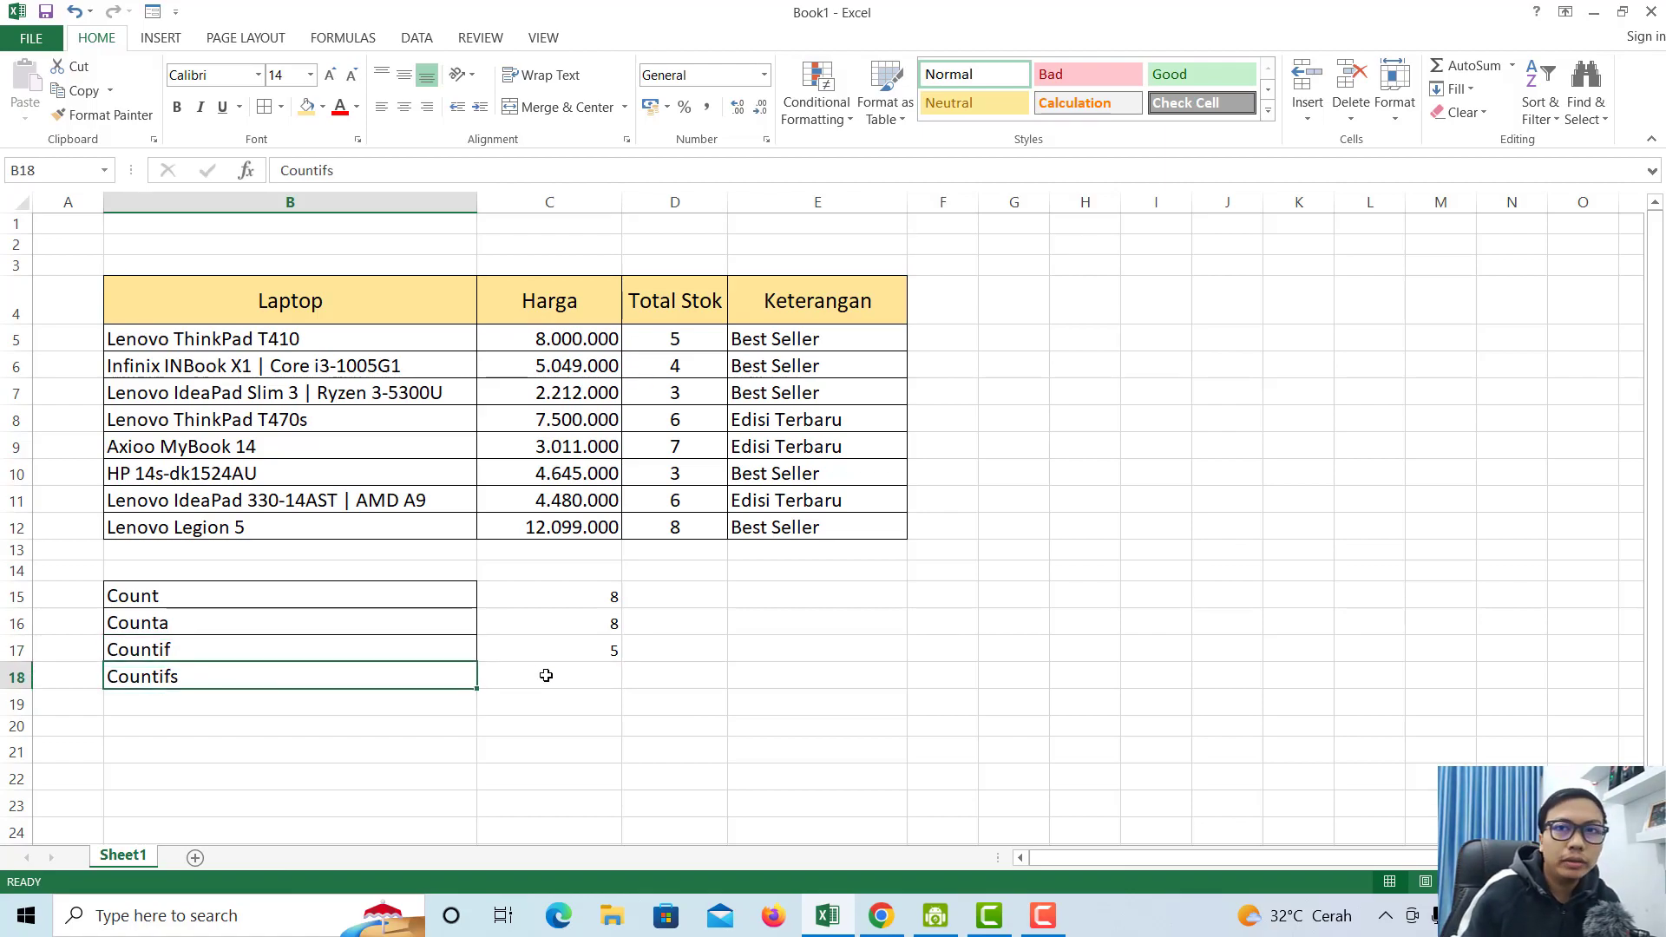
left_click(281, 650)
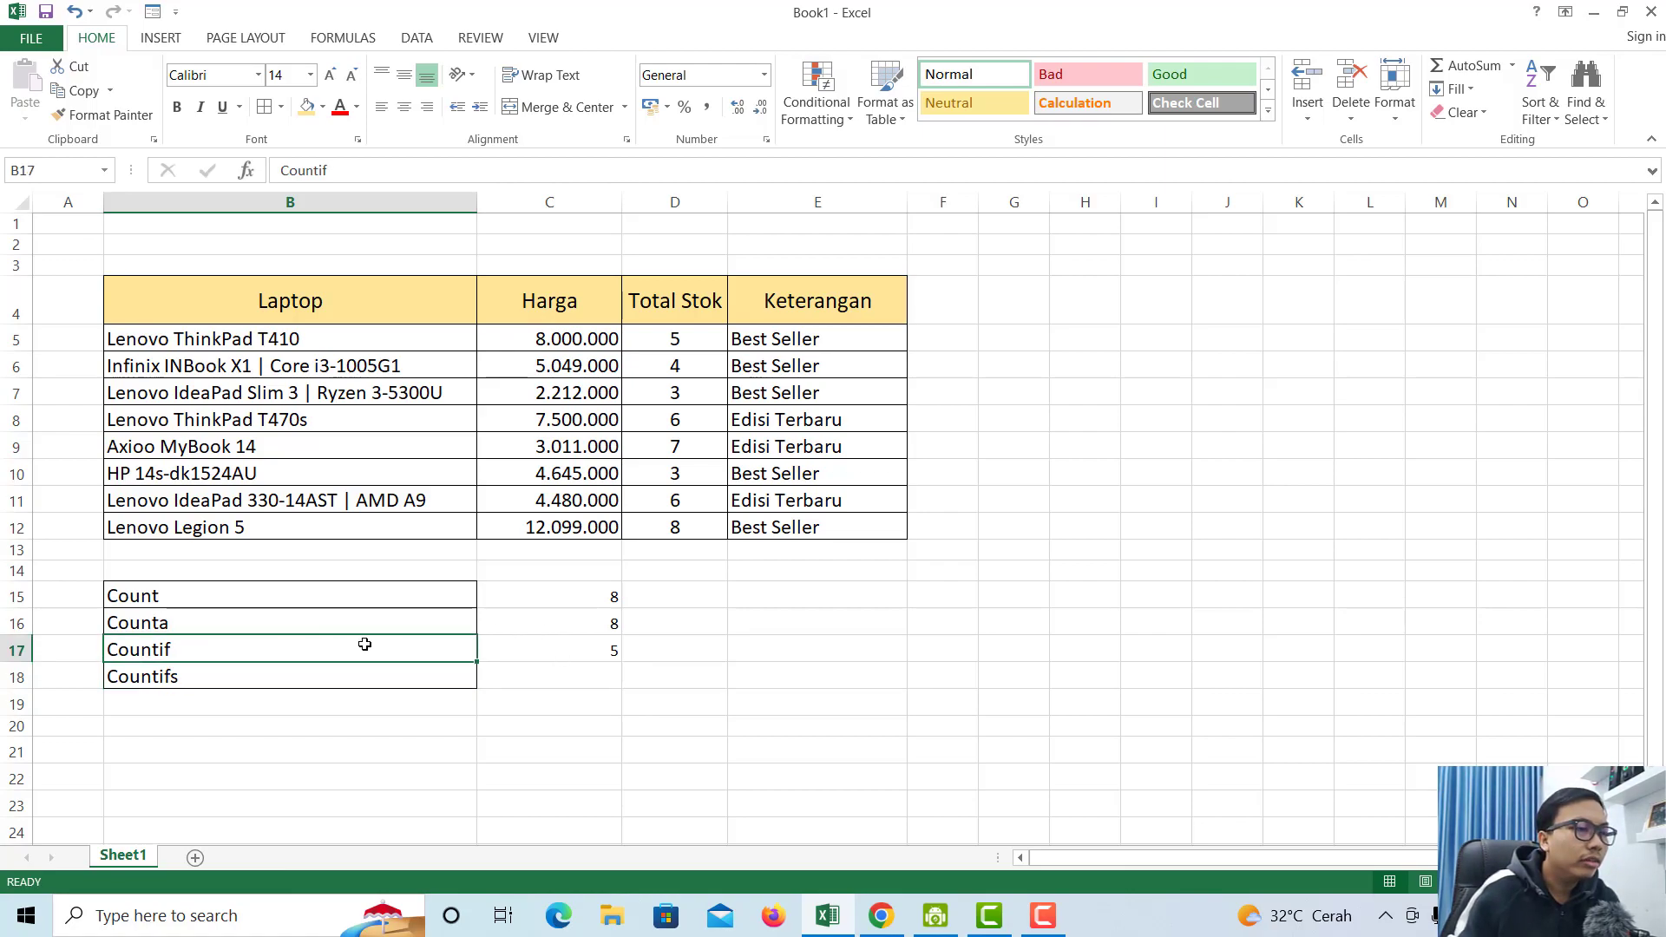
left_click(572, 647)
left_click(455, 650)
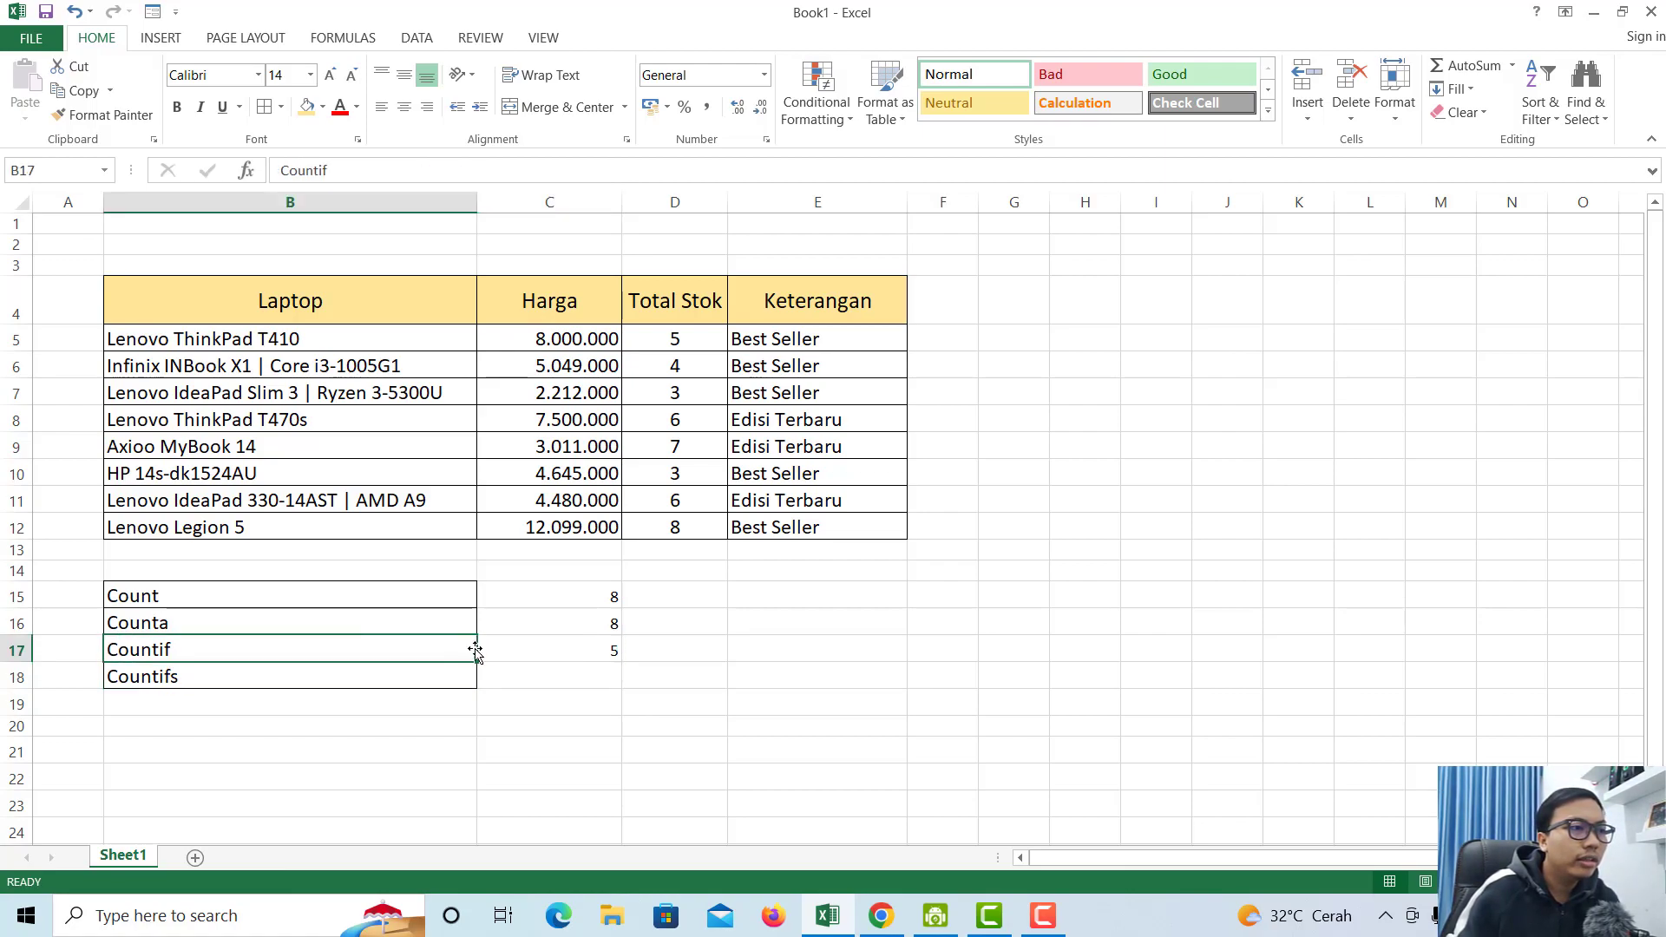
left_click(531, 658)
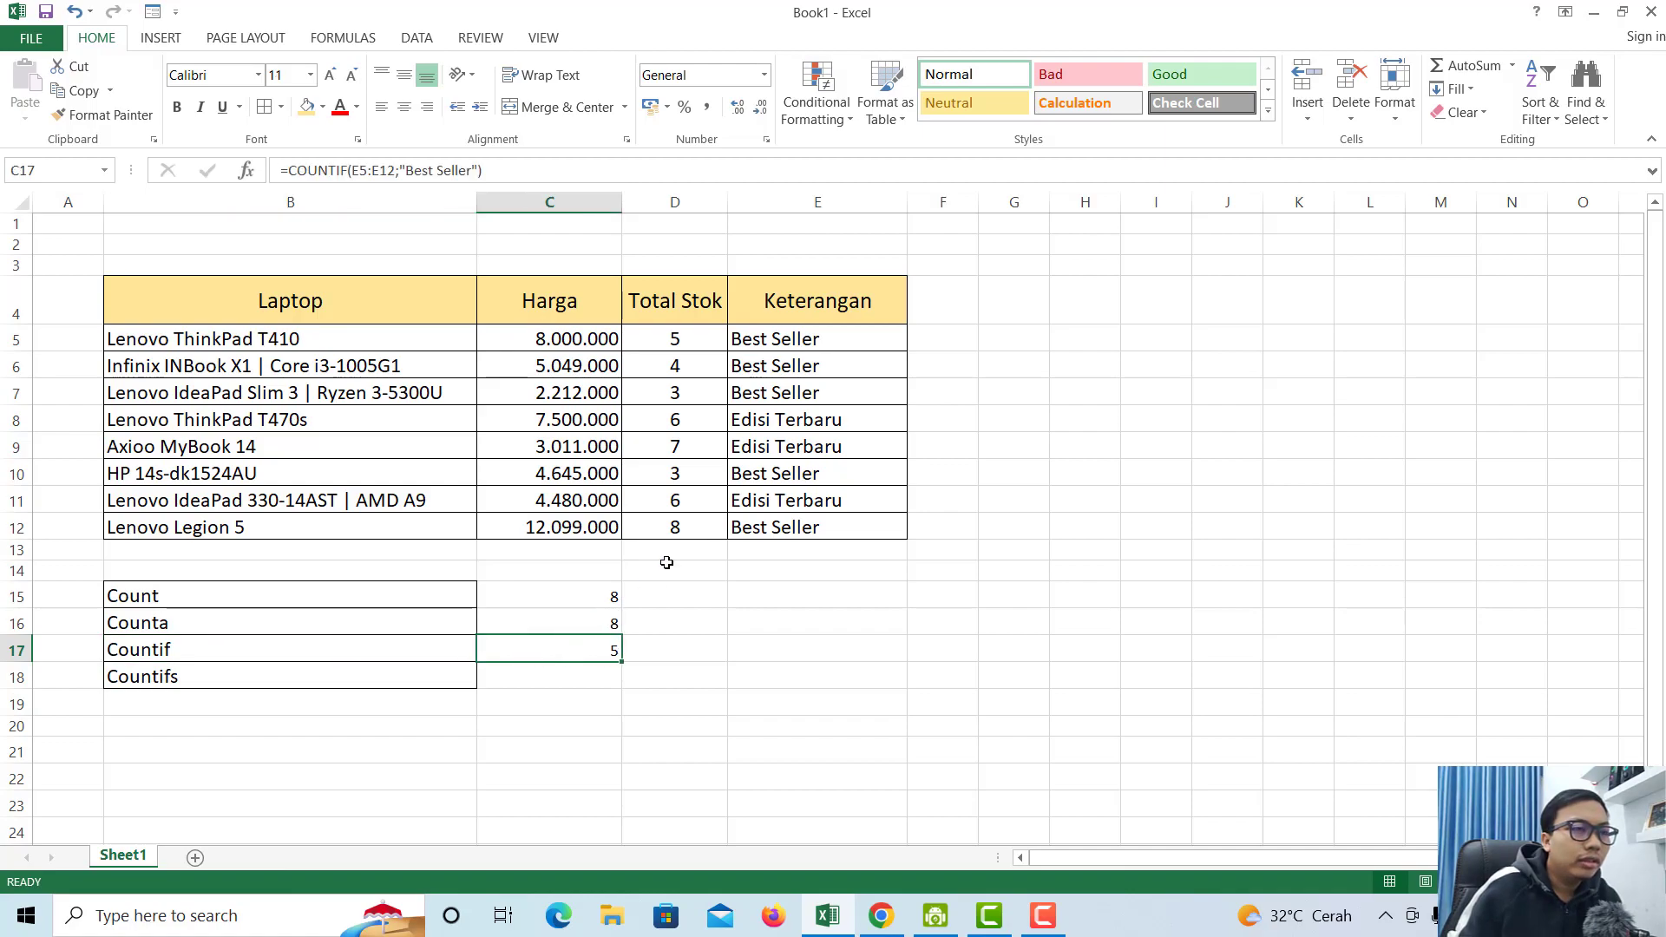
- Mark the Keterangan range E5:E12 and laptop names B5:B12 for the Countifs row
left_click(771, 334)
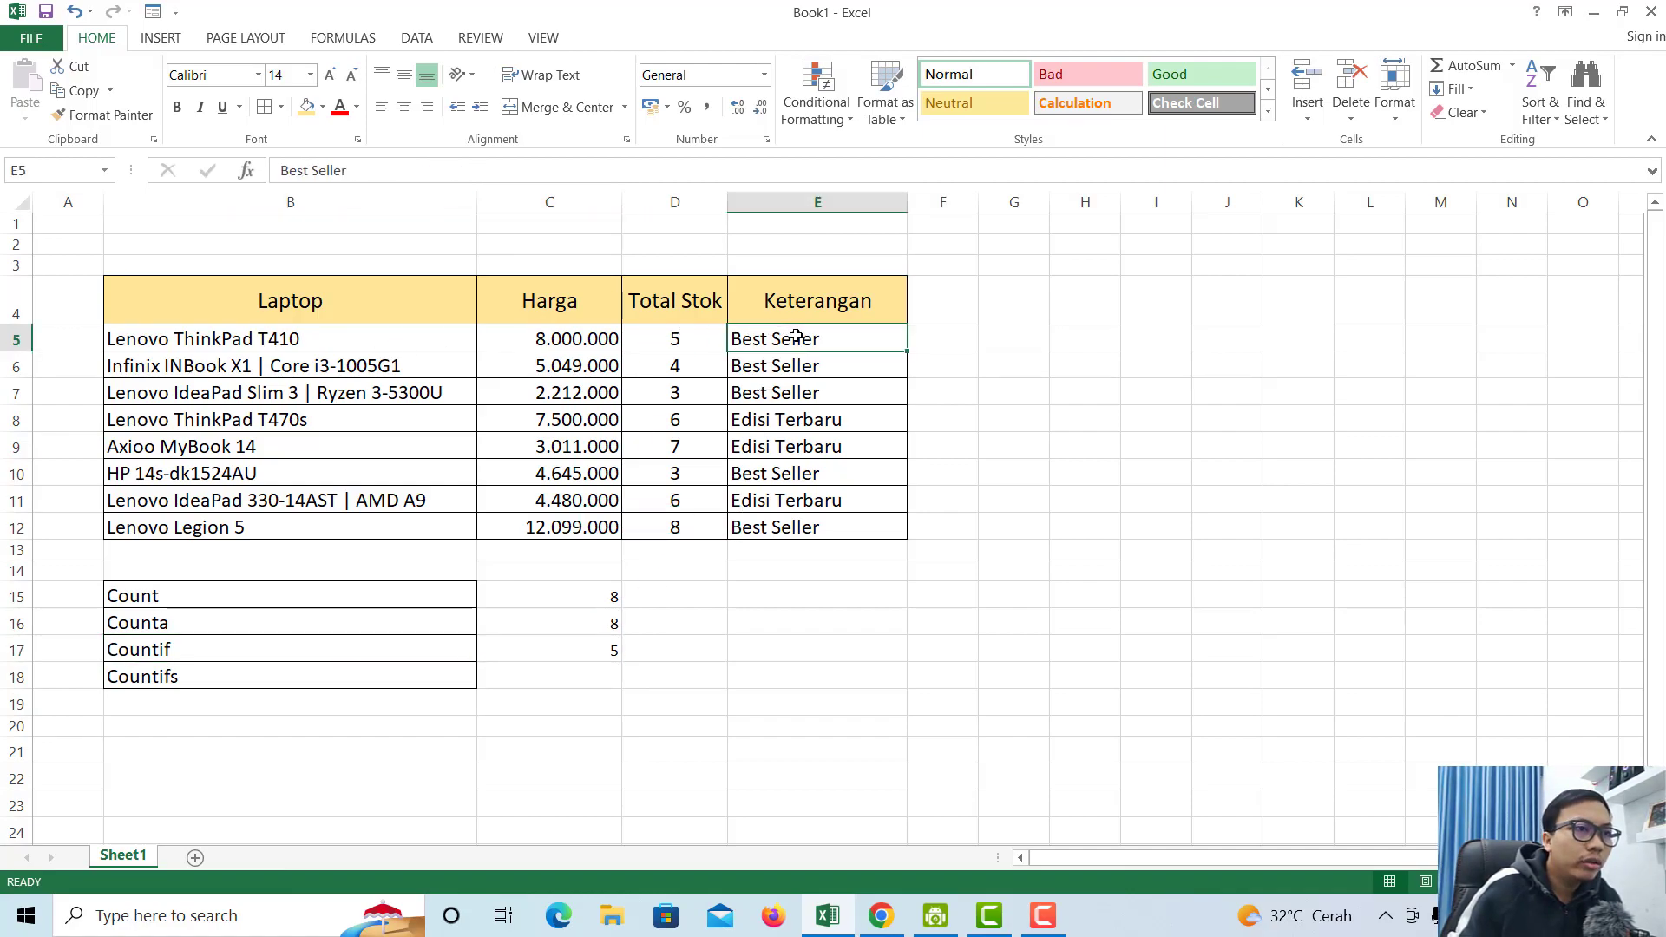
left_click_drag(796, 336, 834, 537)
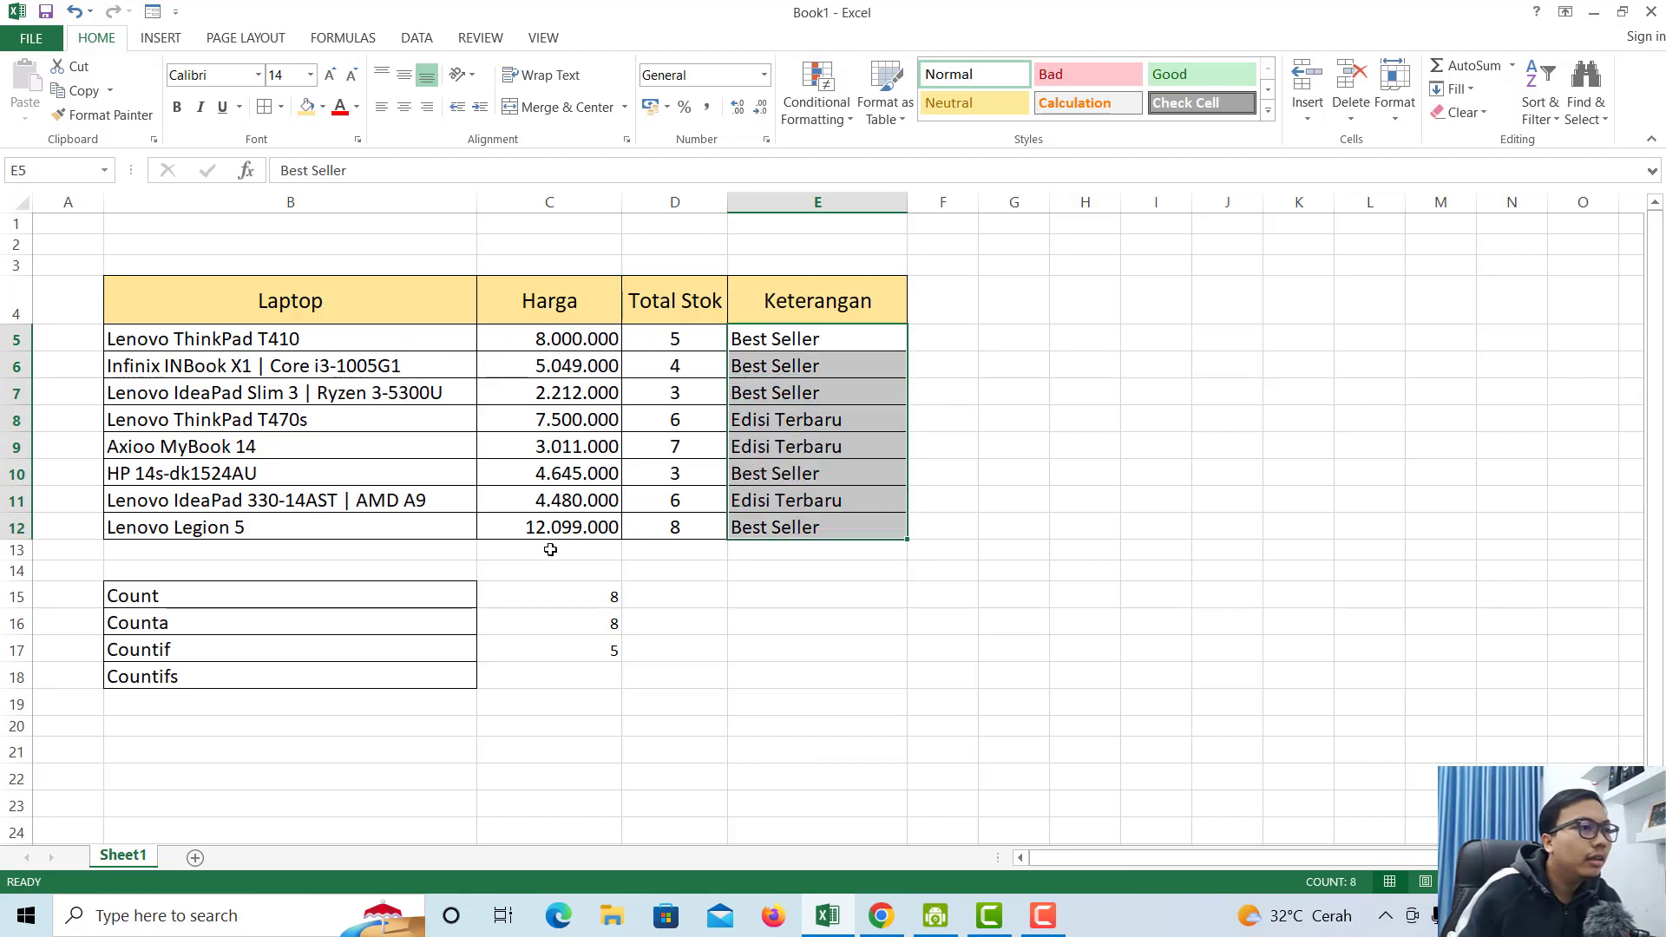
left_click(332, 677)
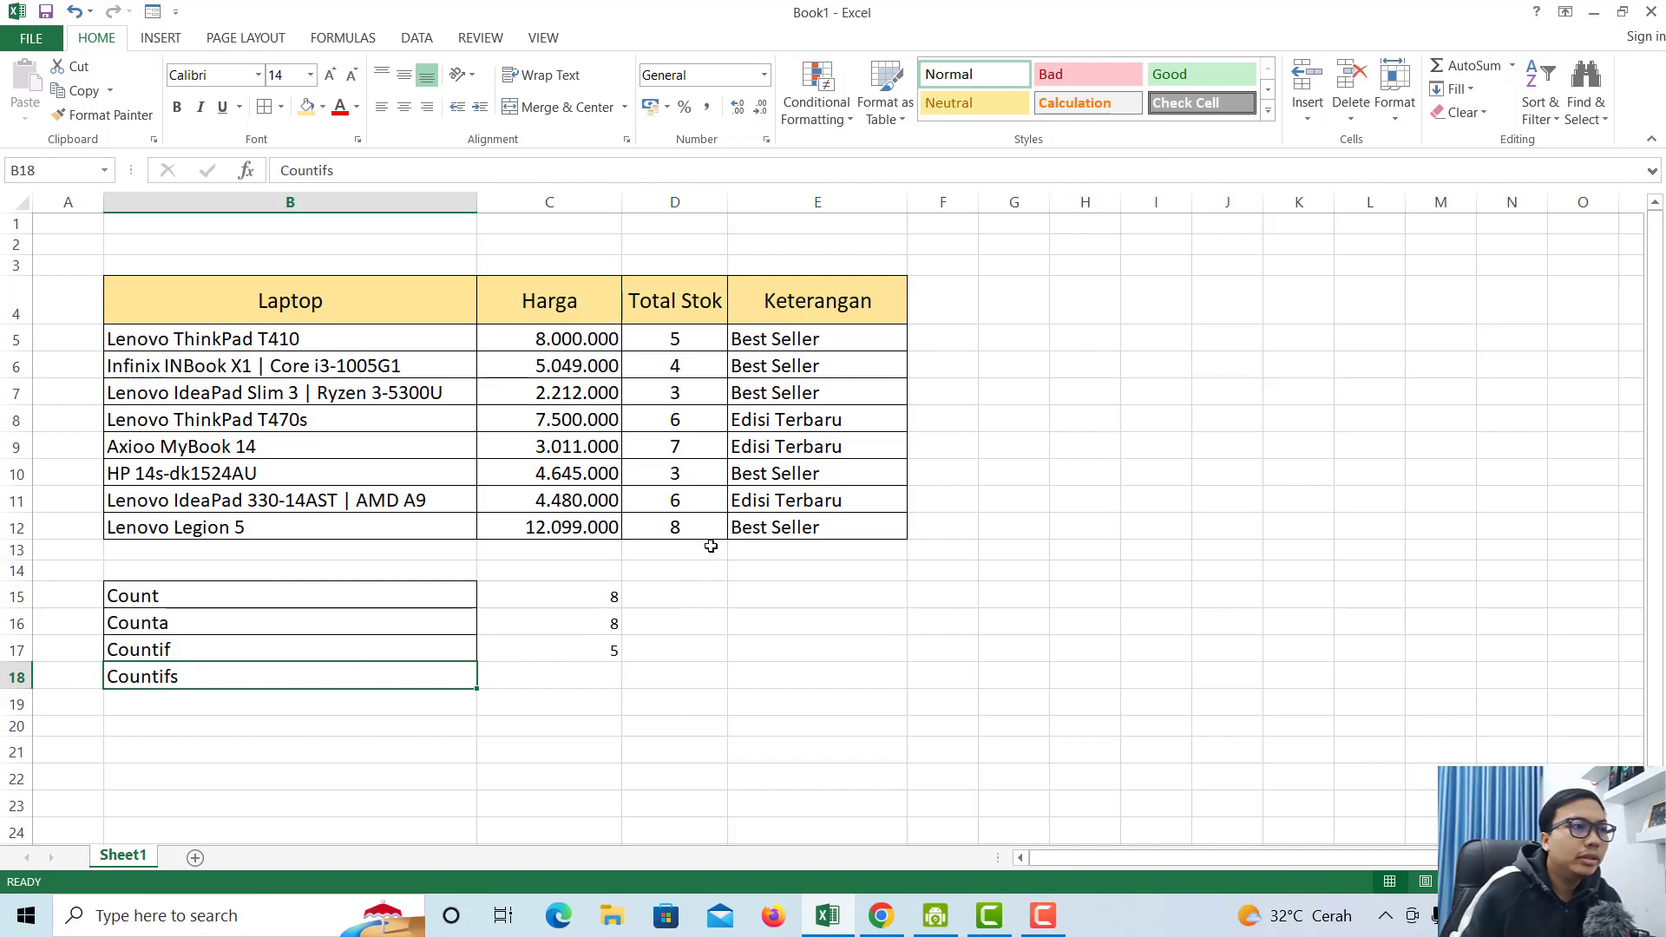
left_click(560, 671)
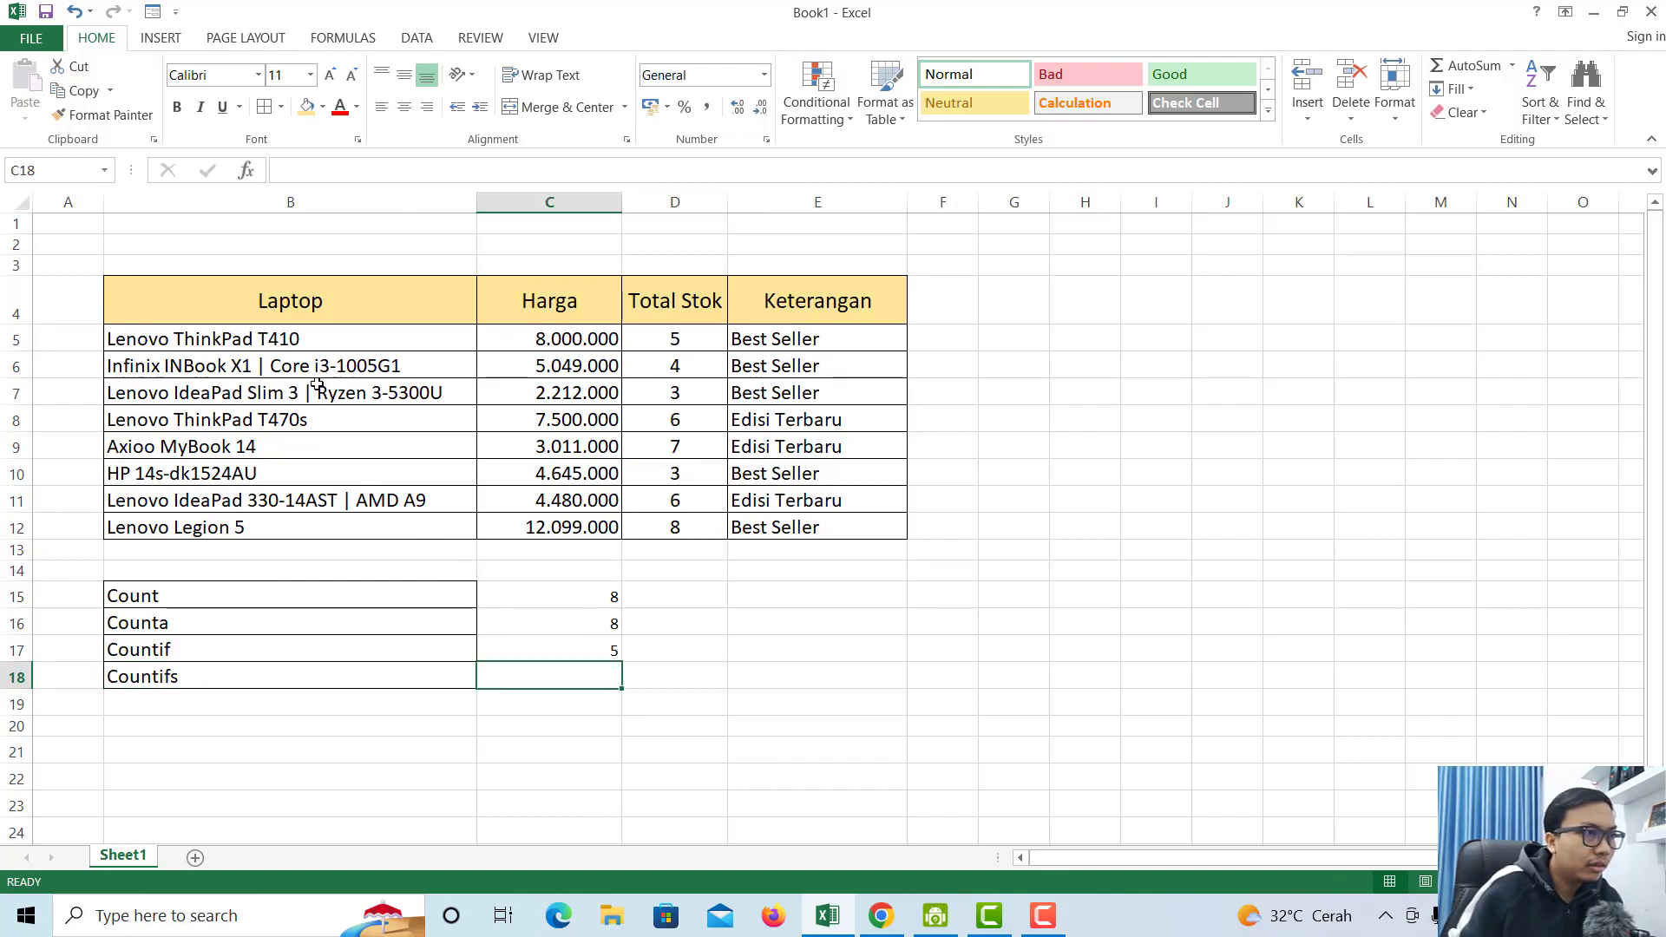
left_click(285, 338)
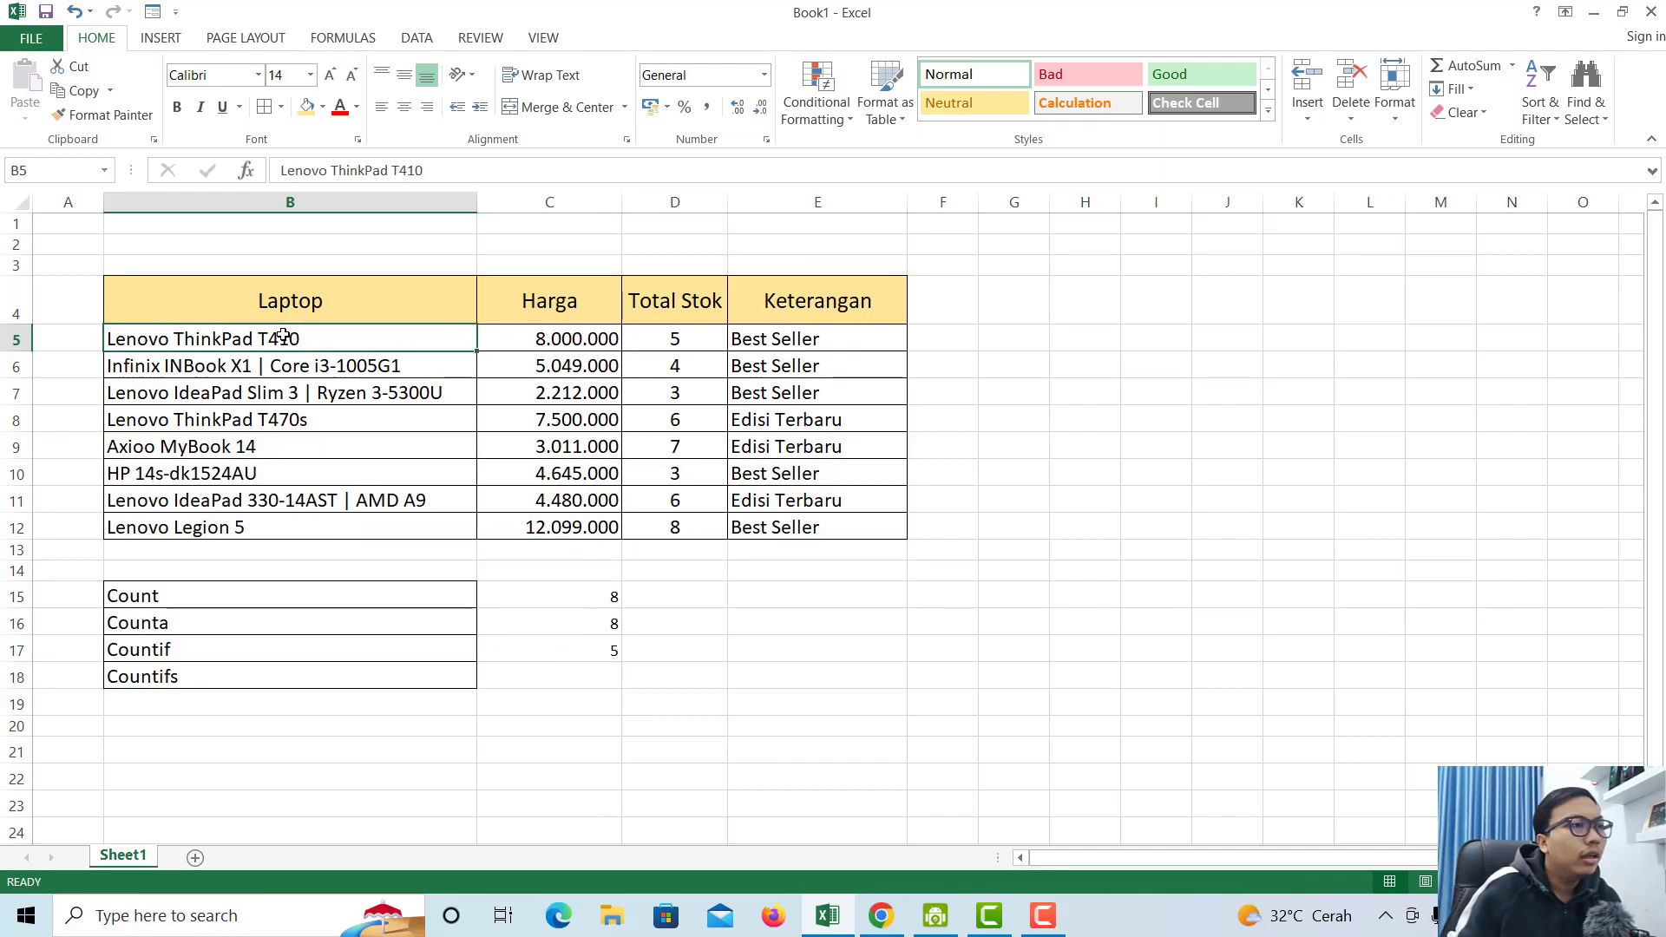
left_click_drag(283, 336, 491, 553)
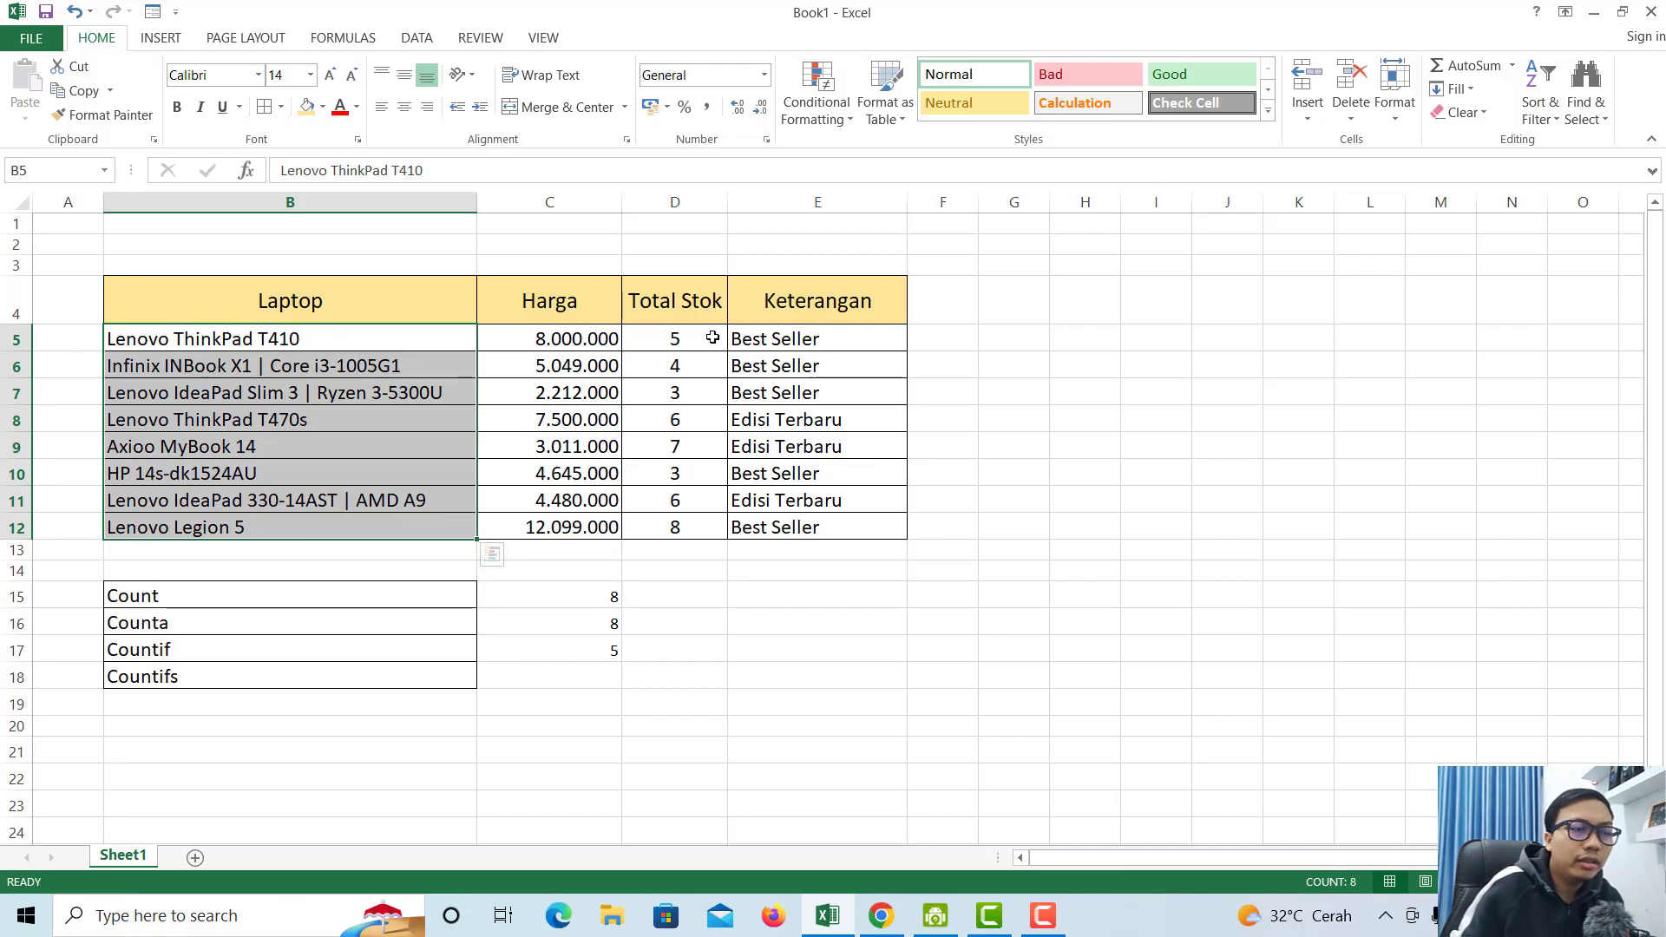
left_click(159, 676)
left_click(679, 480)
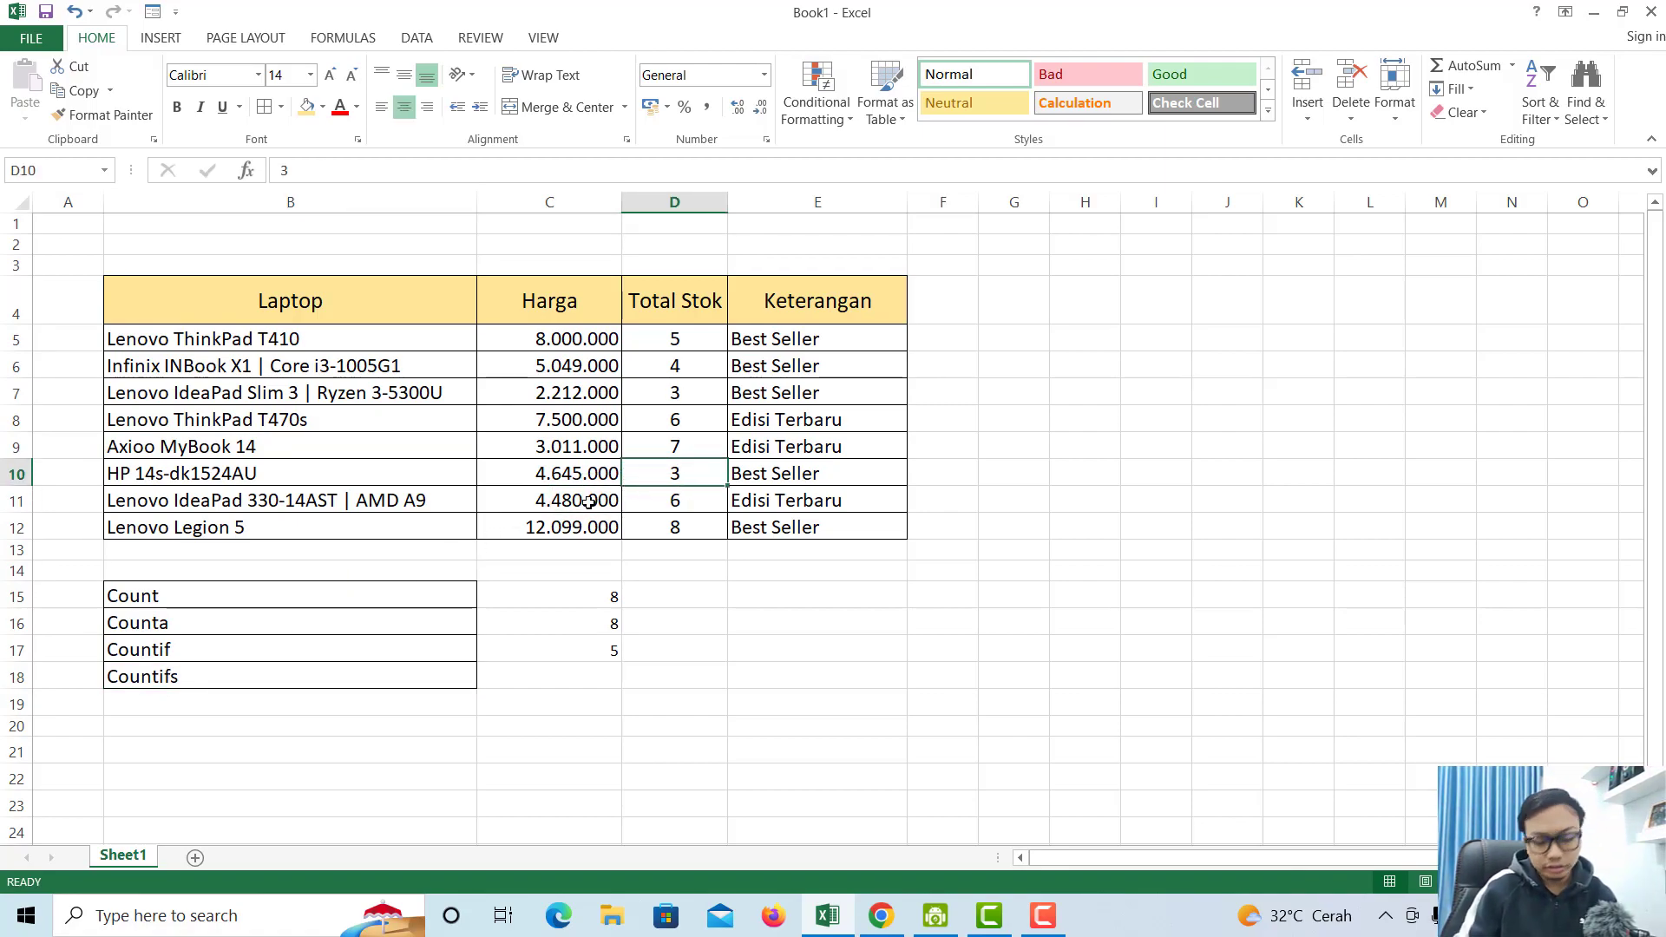
type("0")
key("Return")
key("Return")
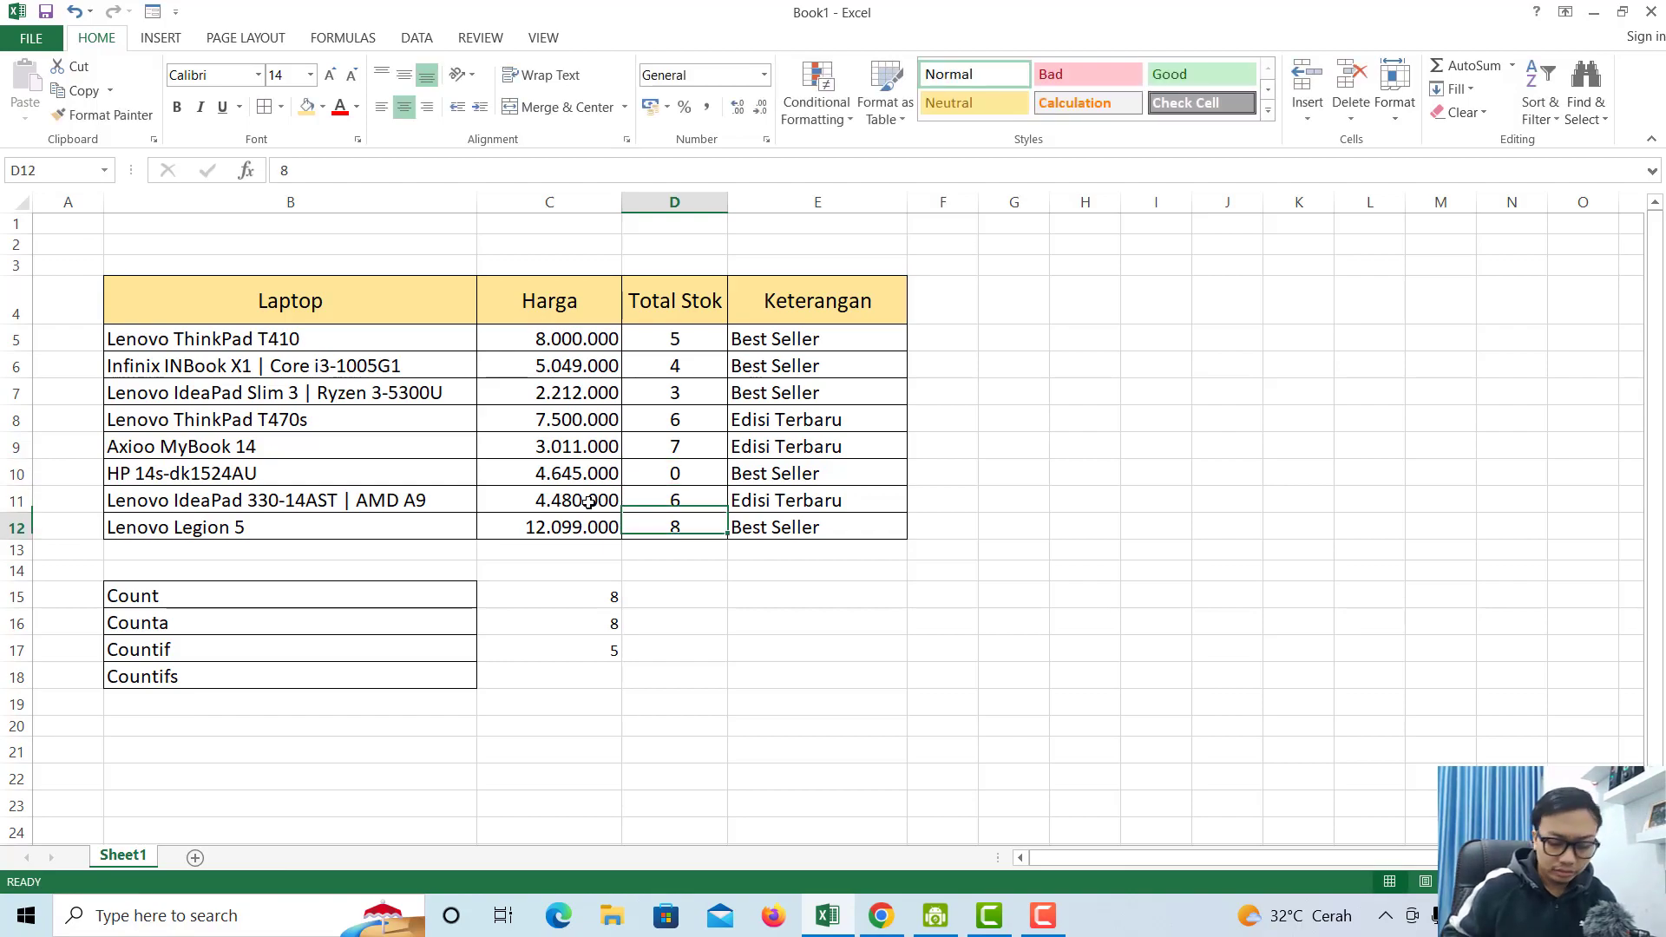
type("0")
key("Return")
left_click(538, 677)
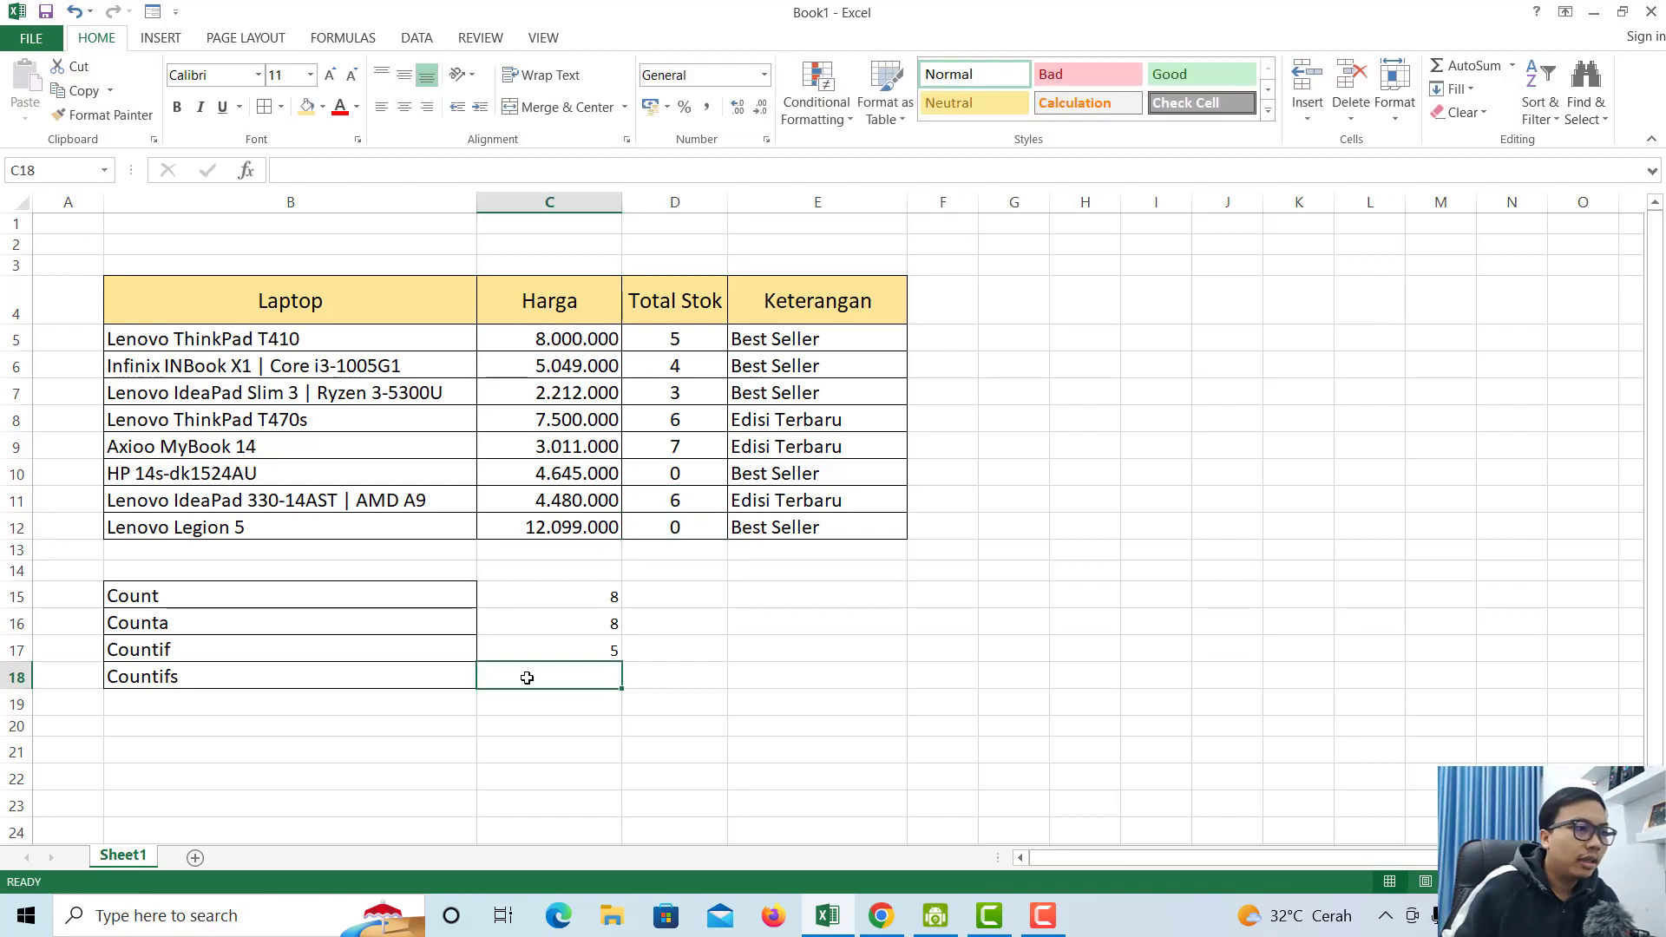
left_click(379, 681)
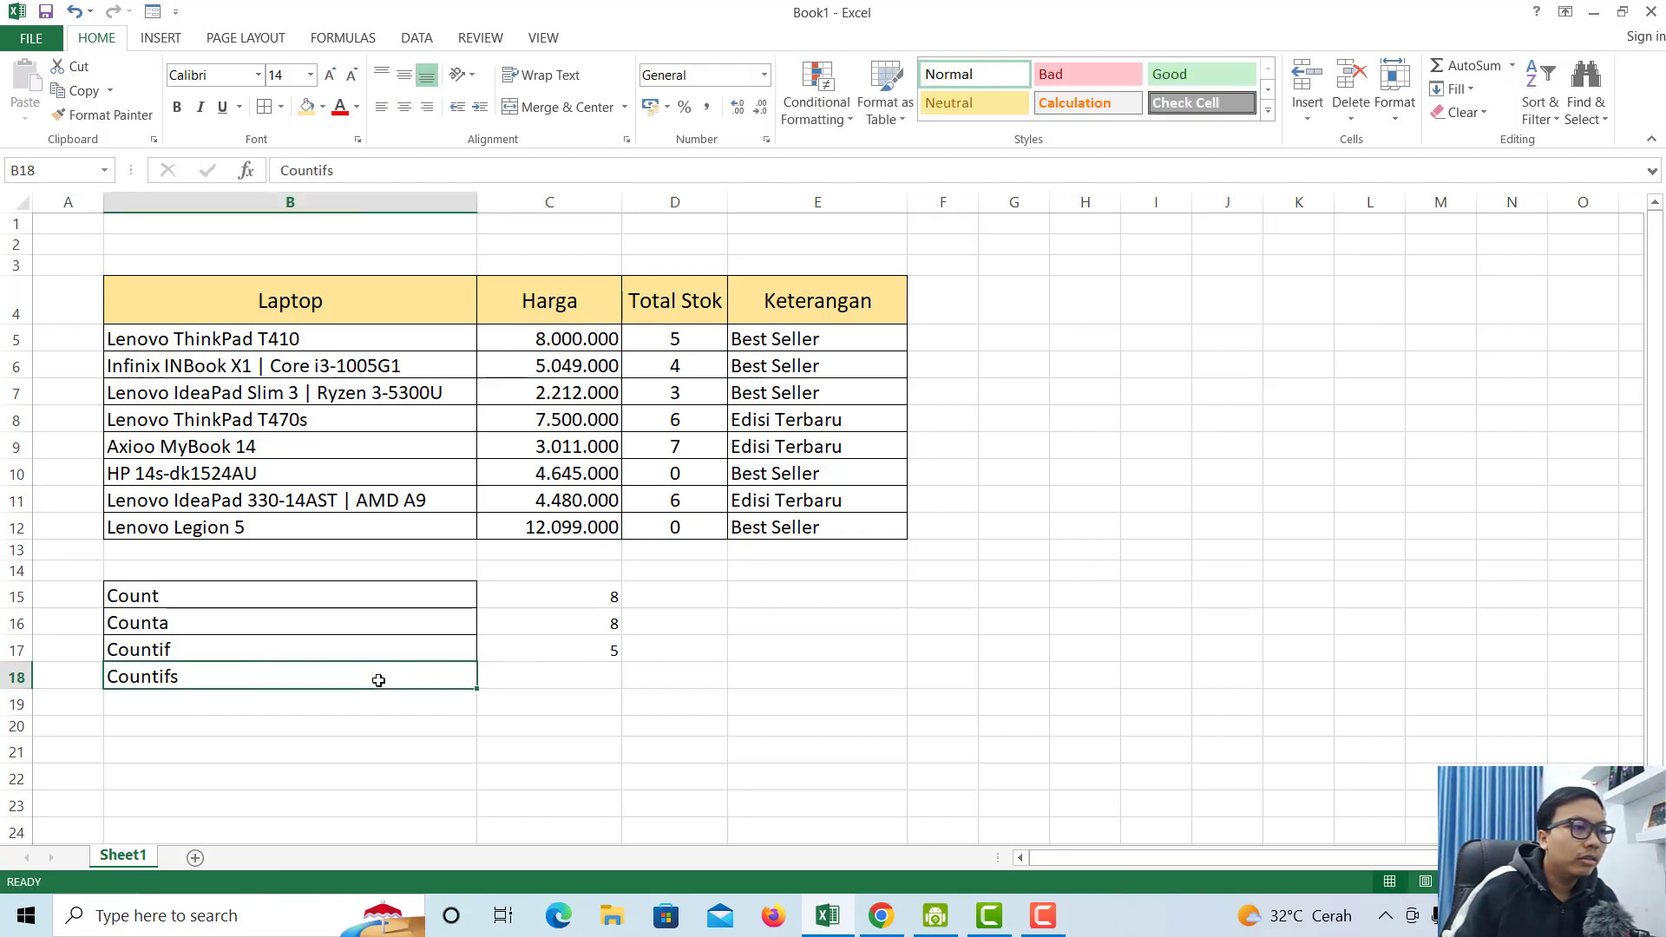
left_click(536, 678)
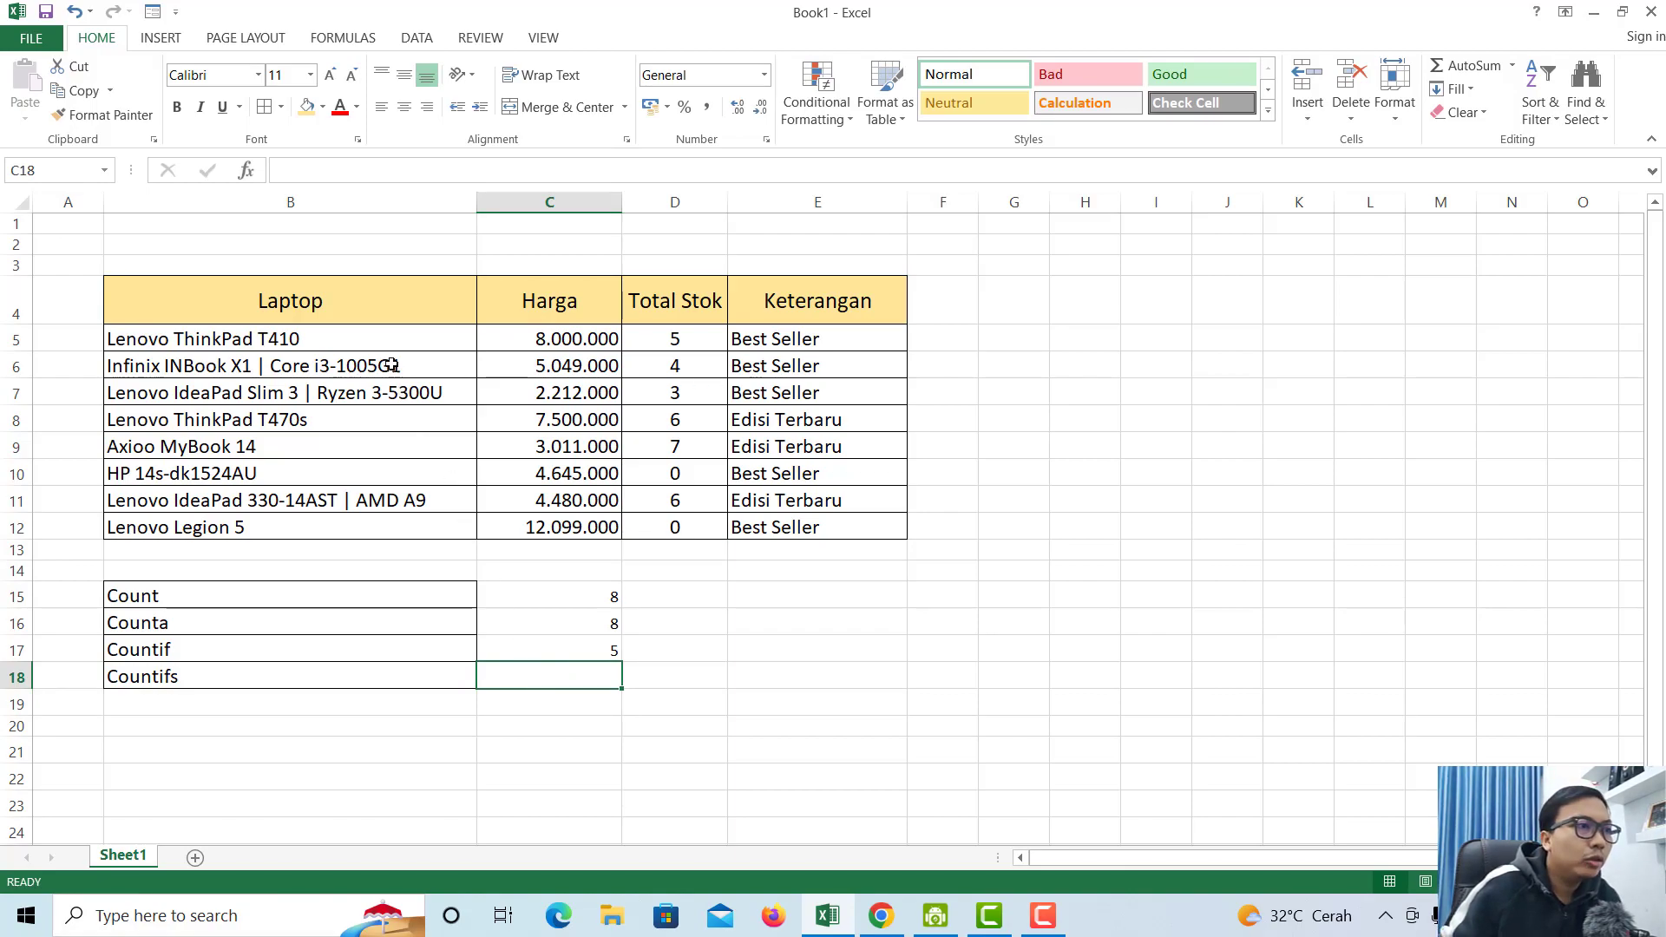
left_click(781, 470)
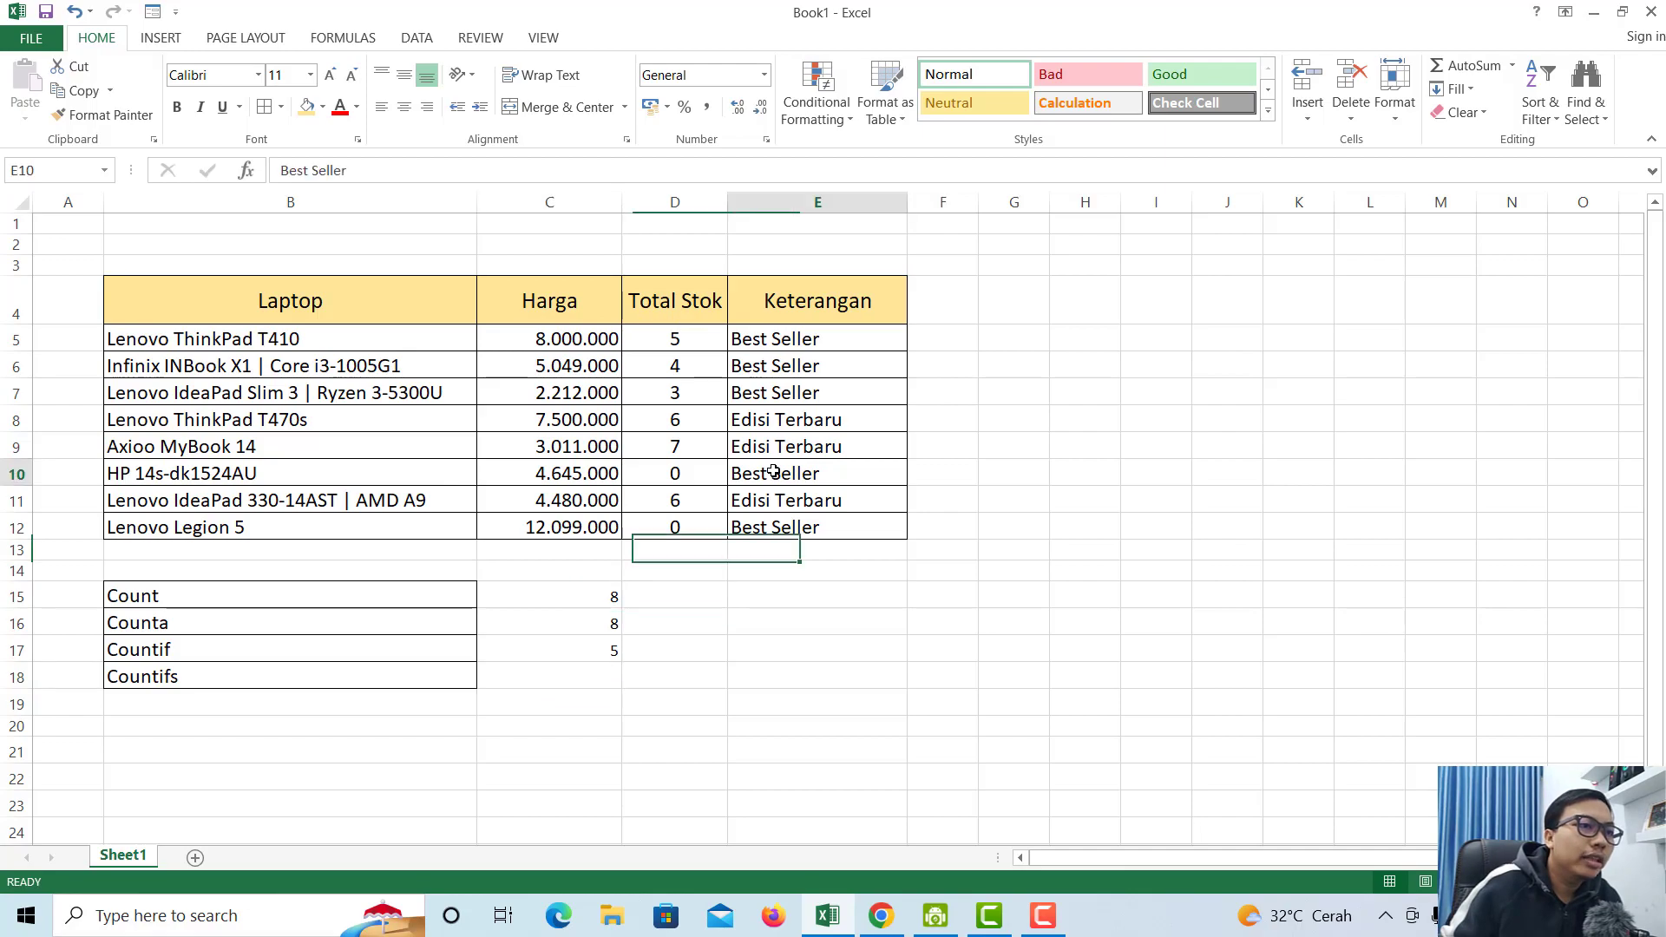
left_click(696, 471)
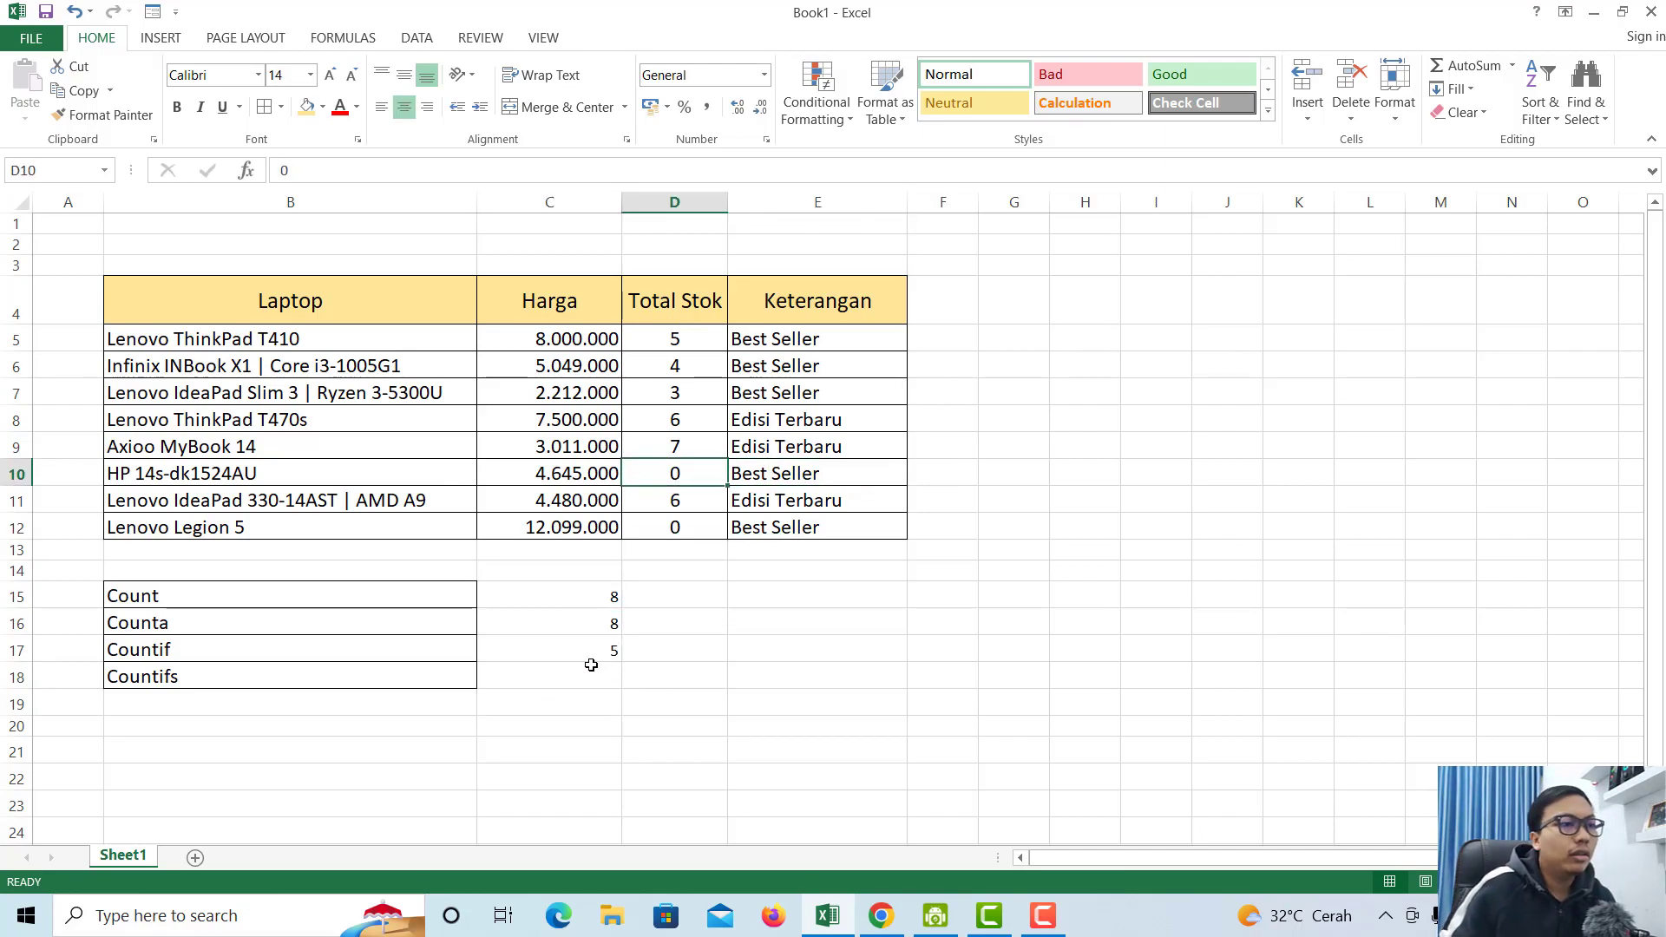
left_click(565, 677)
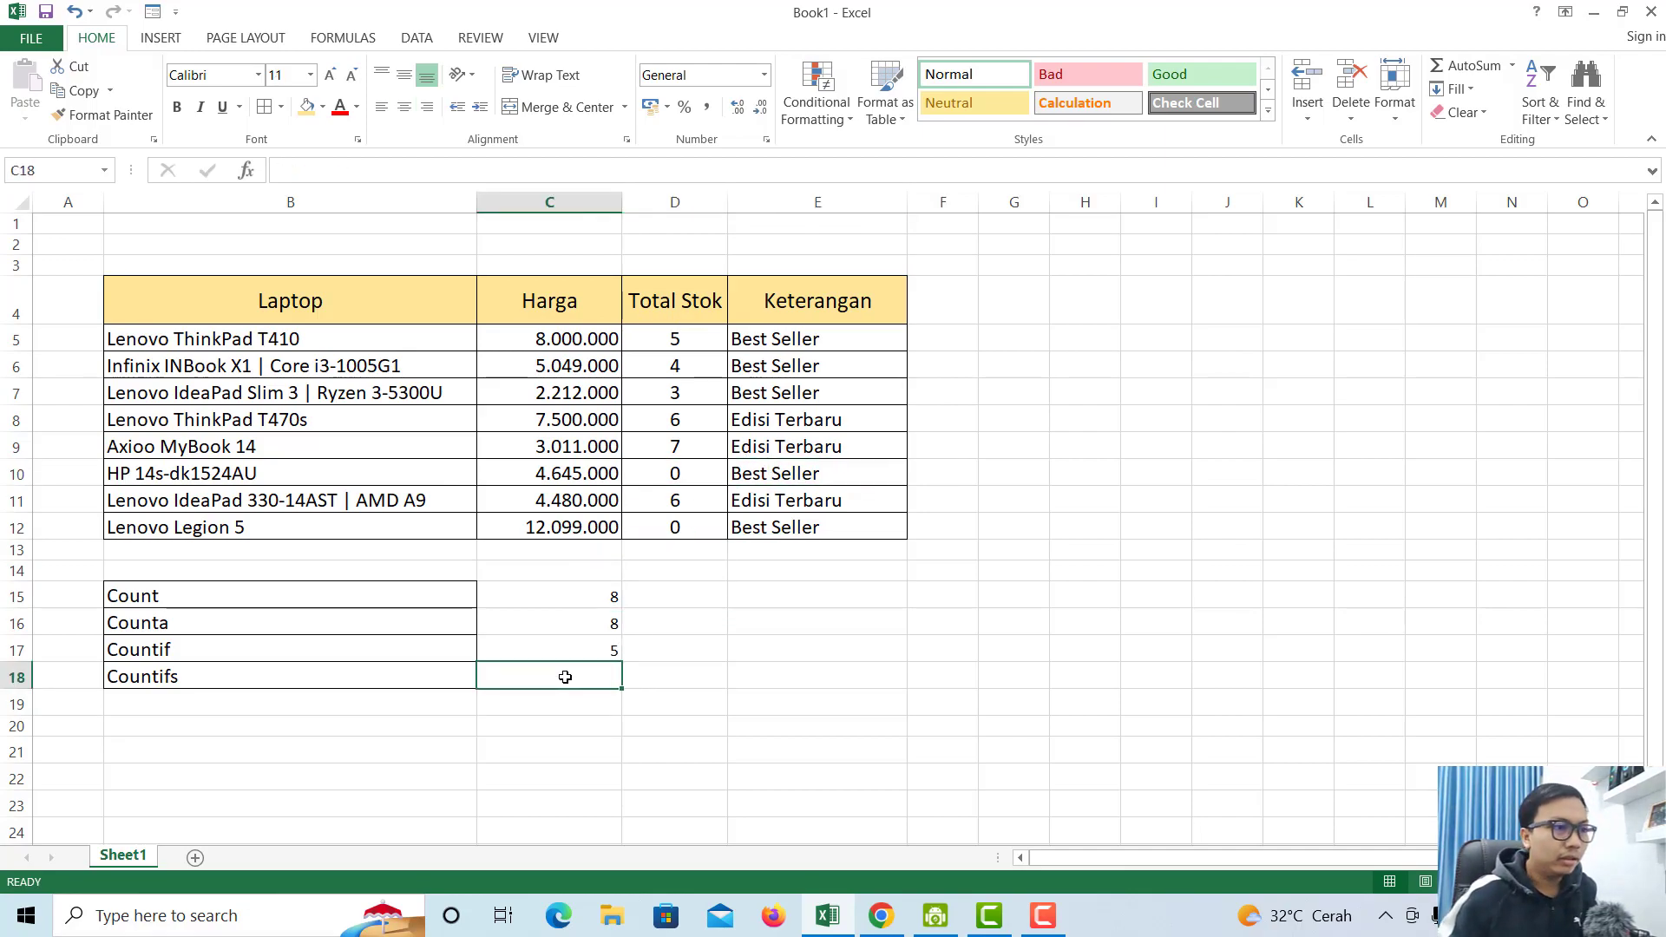
- Enter =COUNTIFS(E5:E12;"Best Seller";D5:D12;"0") in C18, returning 2
type("=countifs")
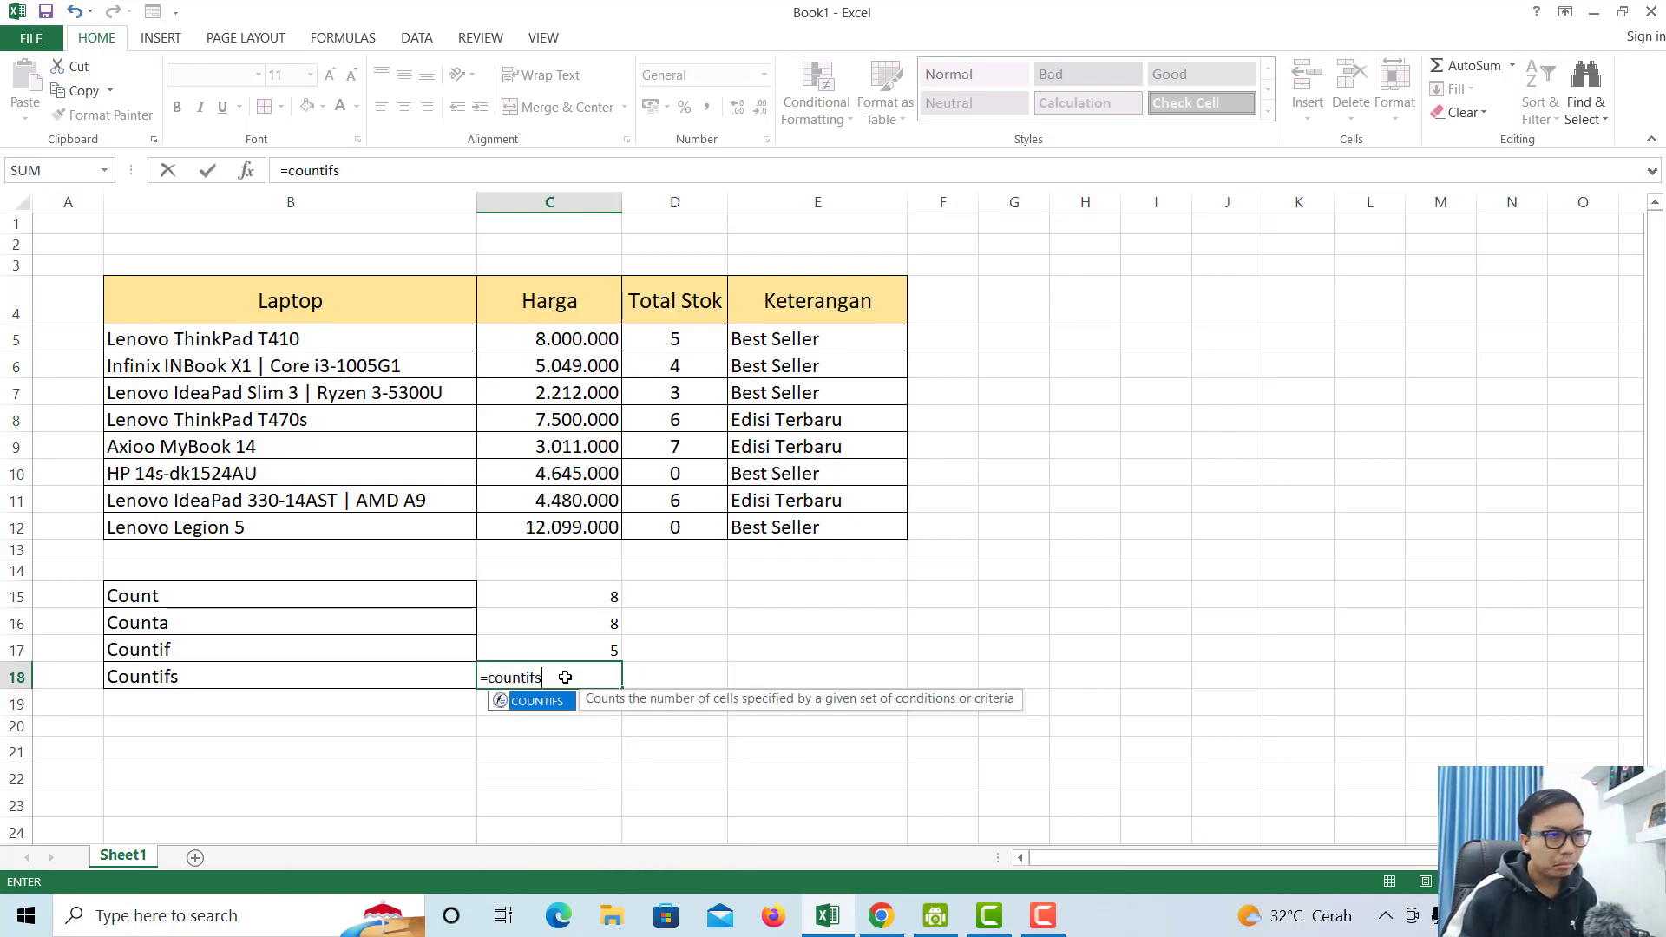
type("(")
key("F2")
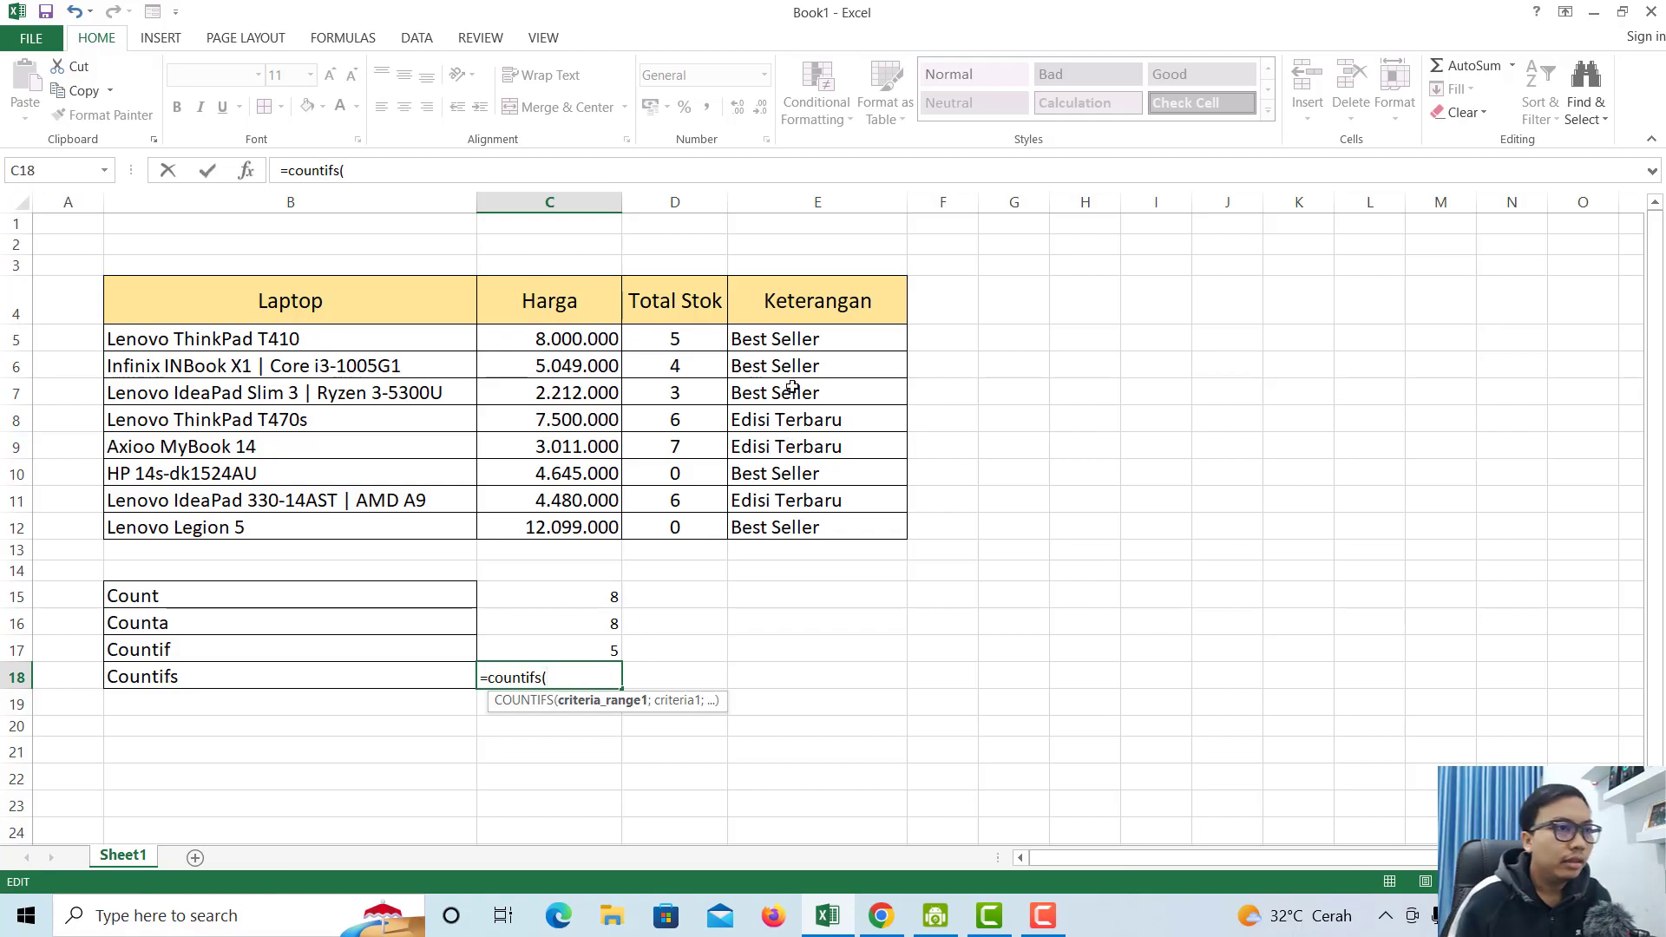
left_click_drag(781, 342, 851, 532)
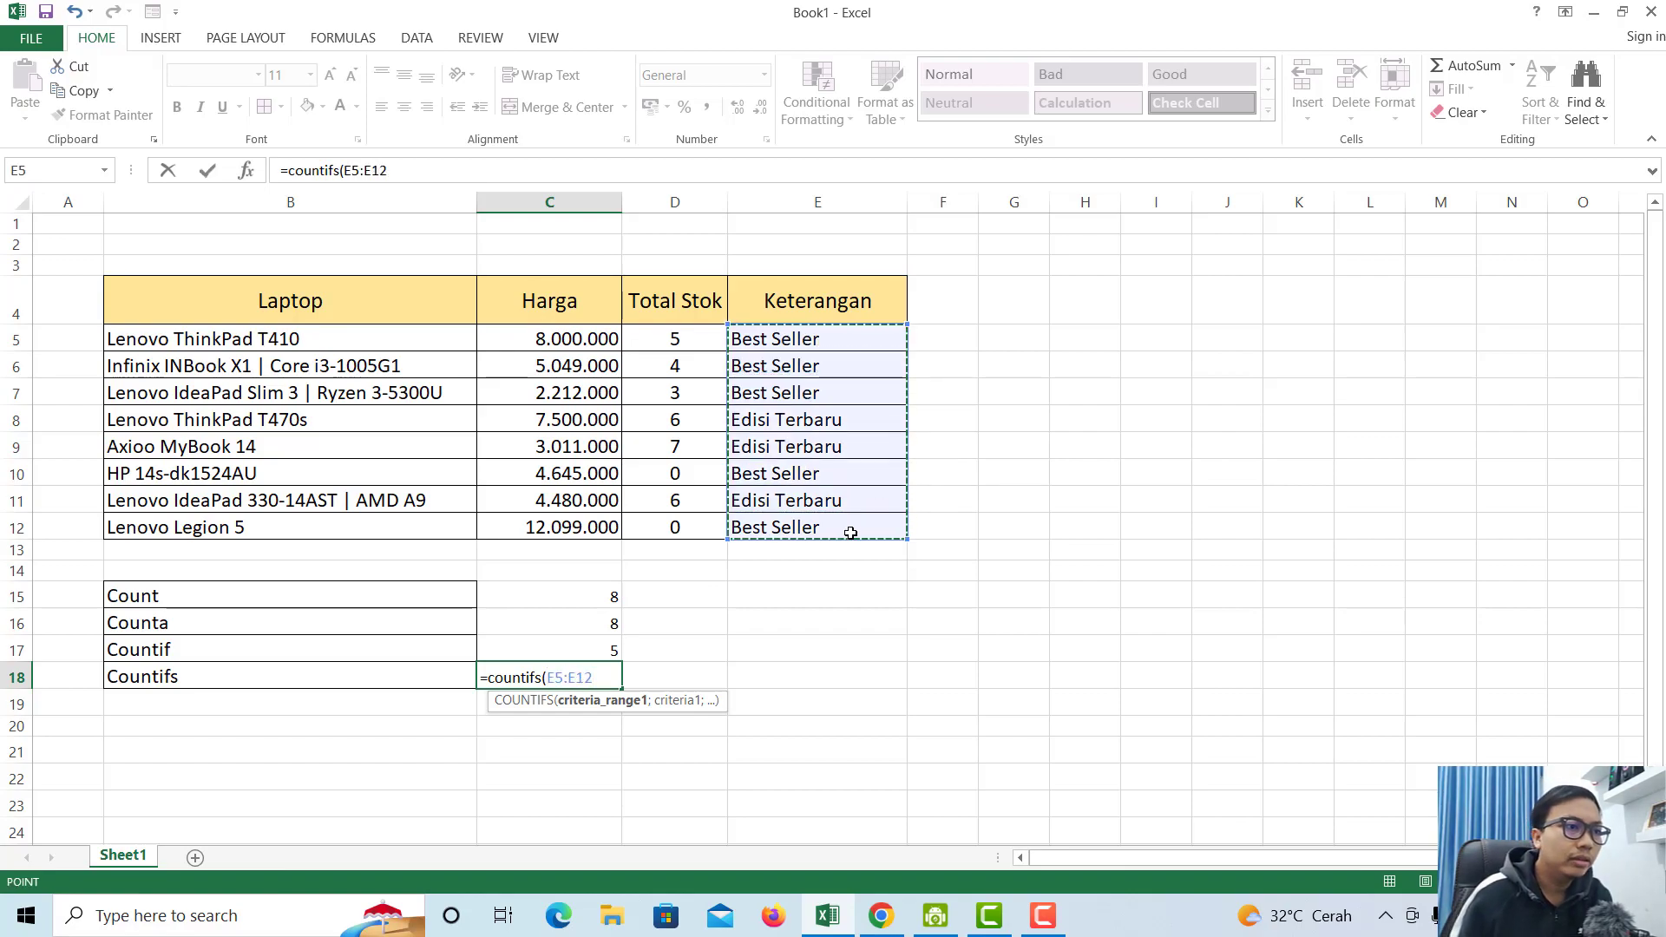
type(";")
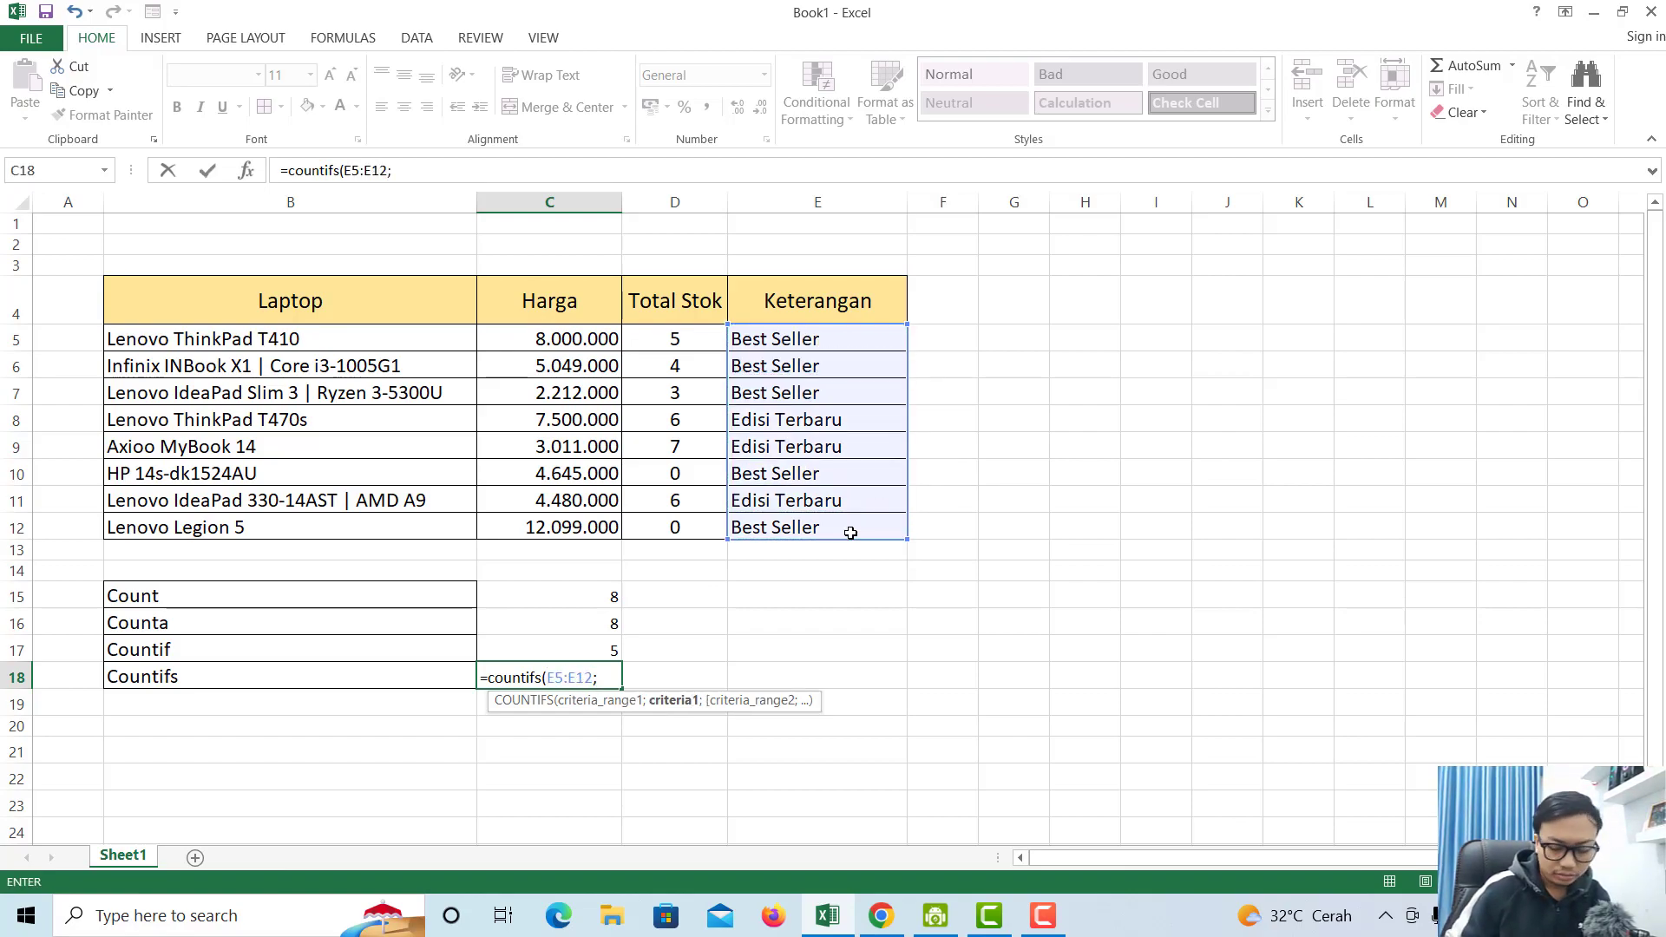
type("\"B")
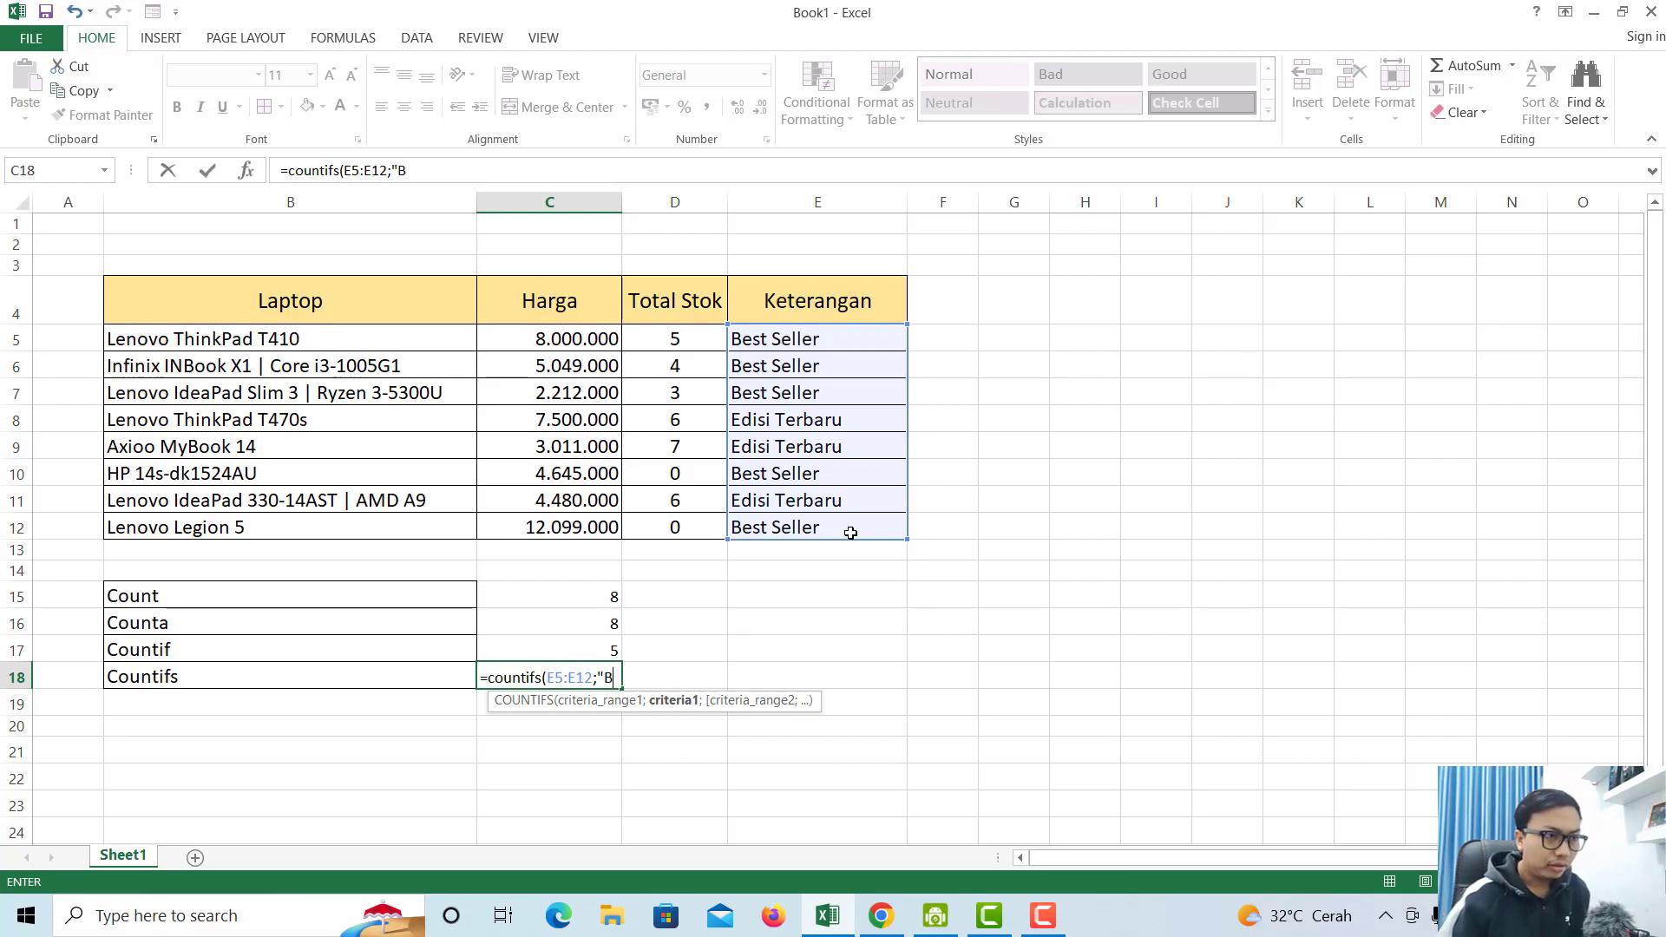
type("est Seller")
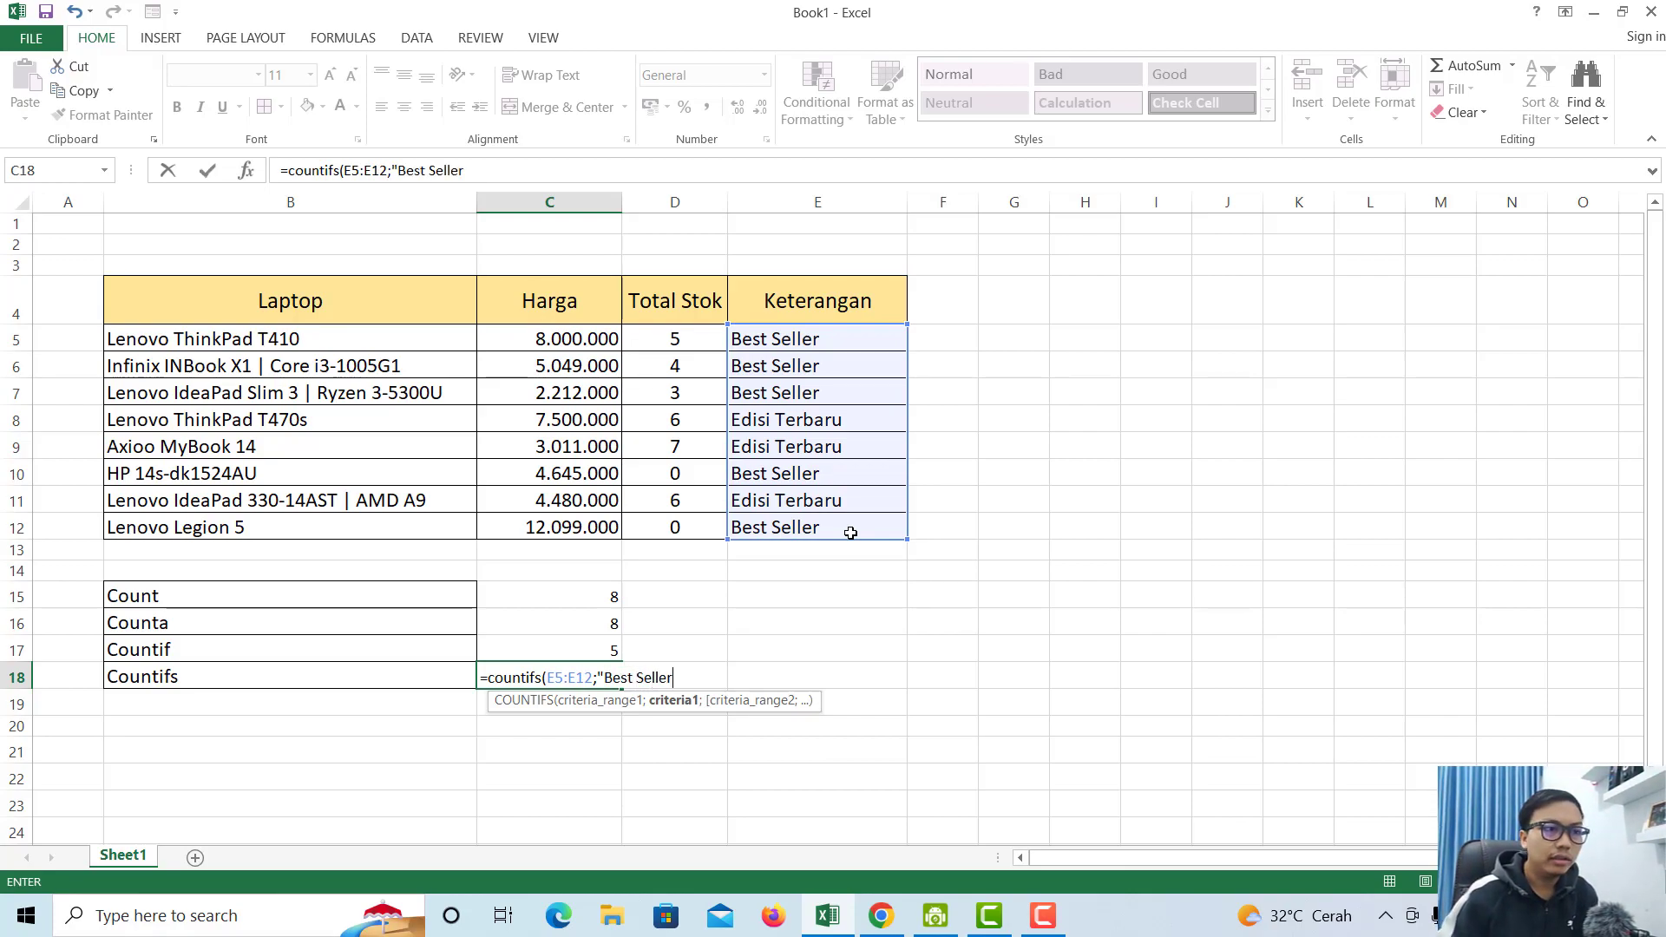
type("\";")
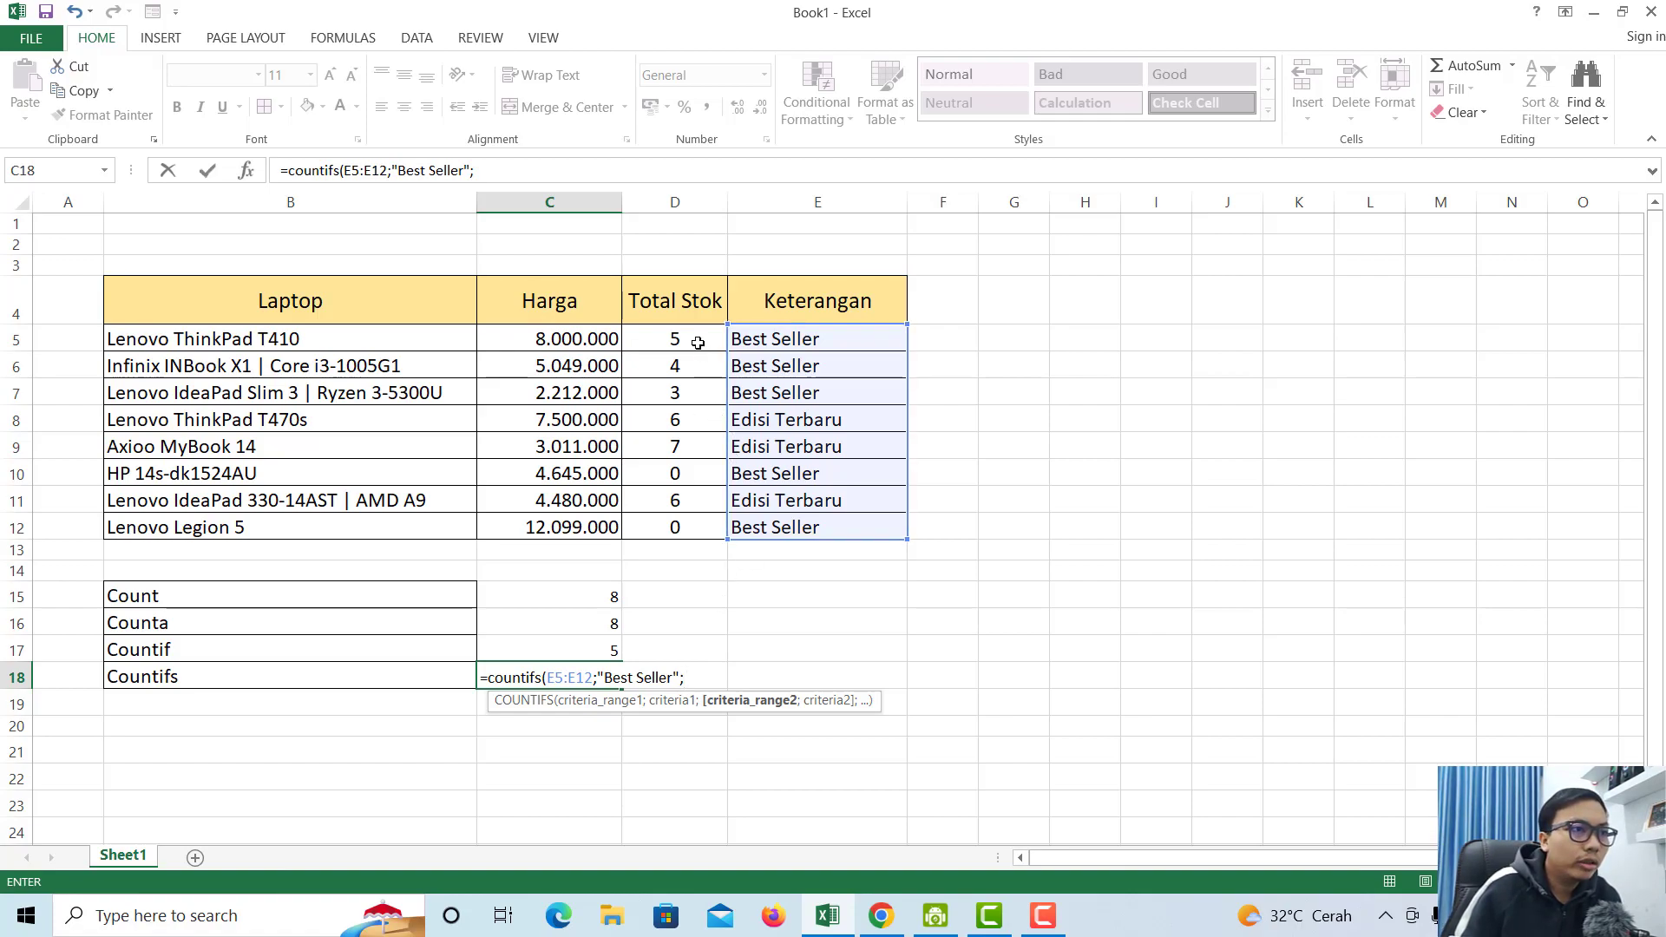
left_click_drag(692, 341, 678, 531)
type(";")
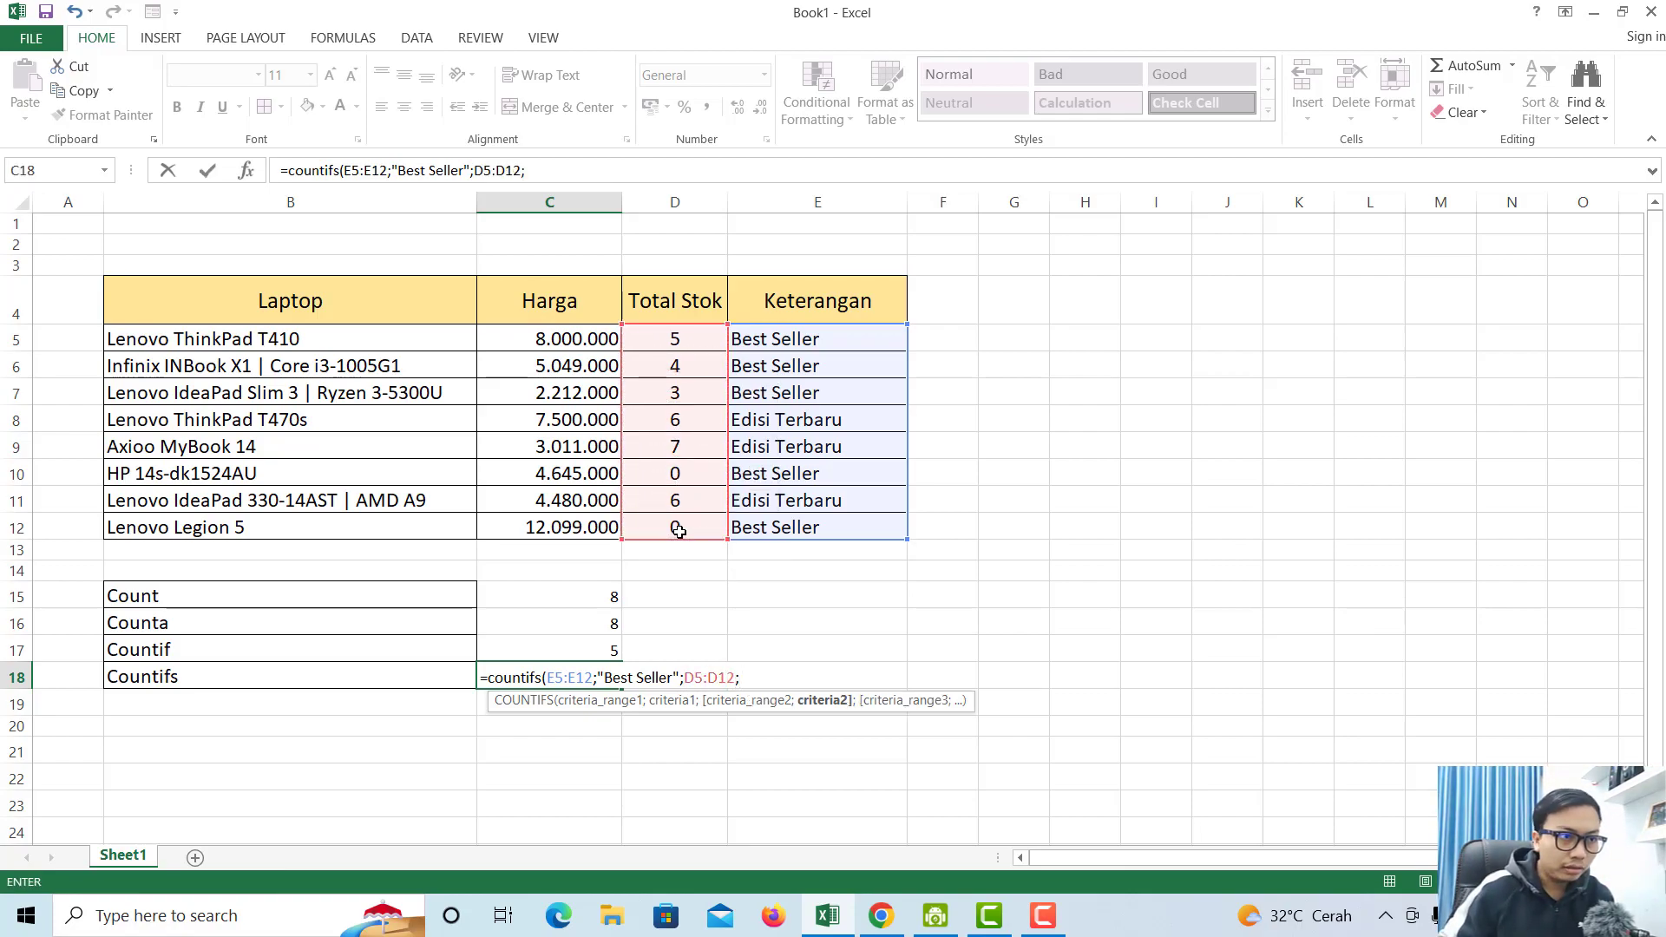
type("\"")
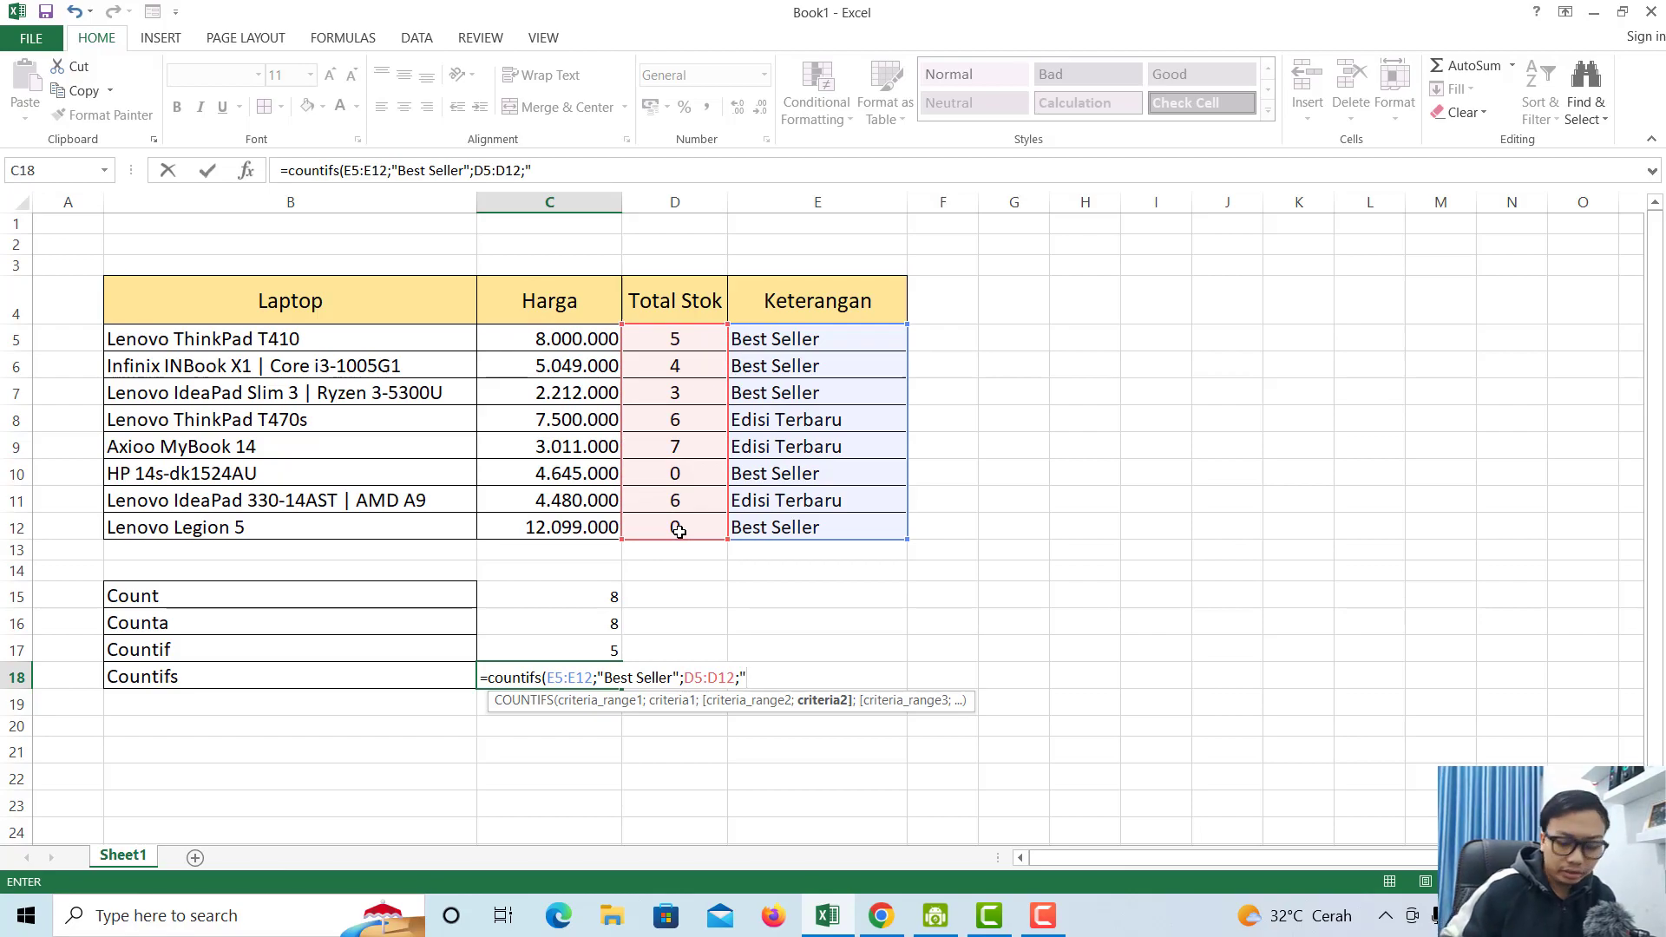
type("0")
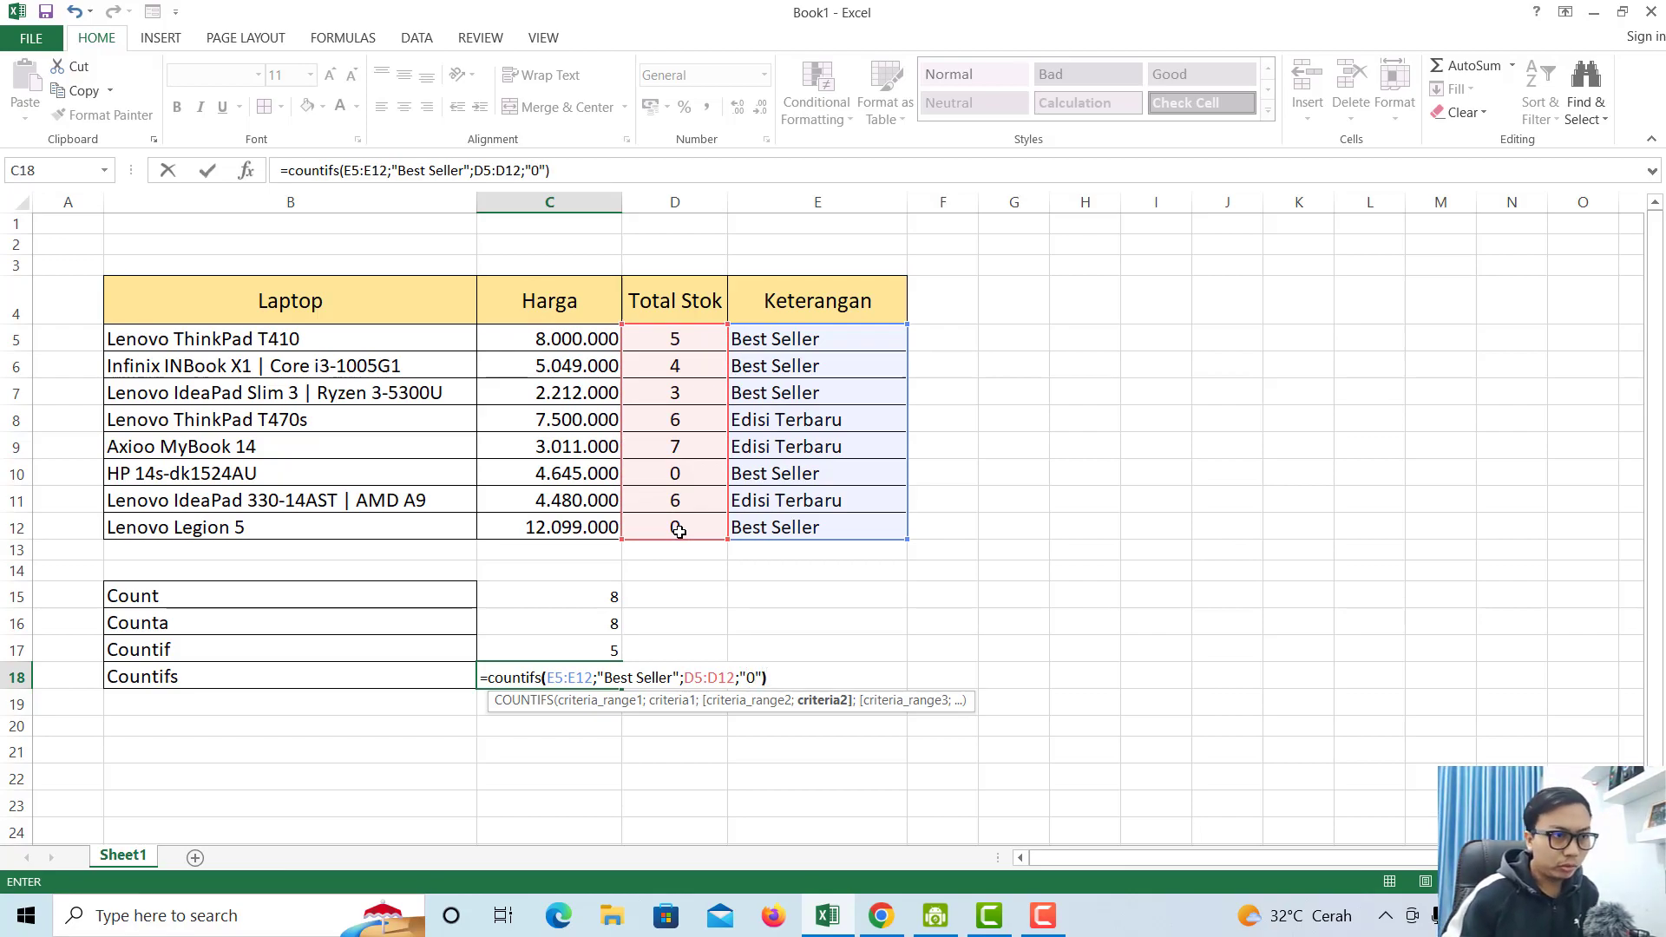
type("\")")
key("Return")
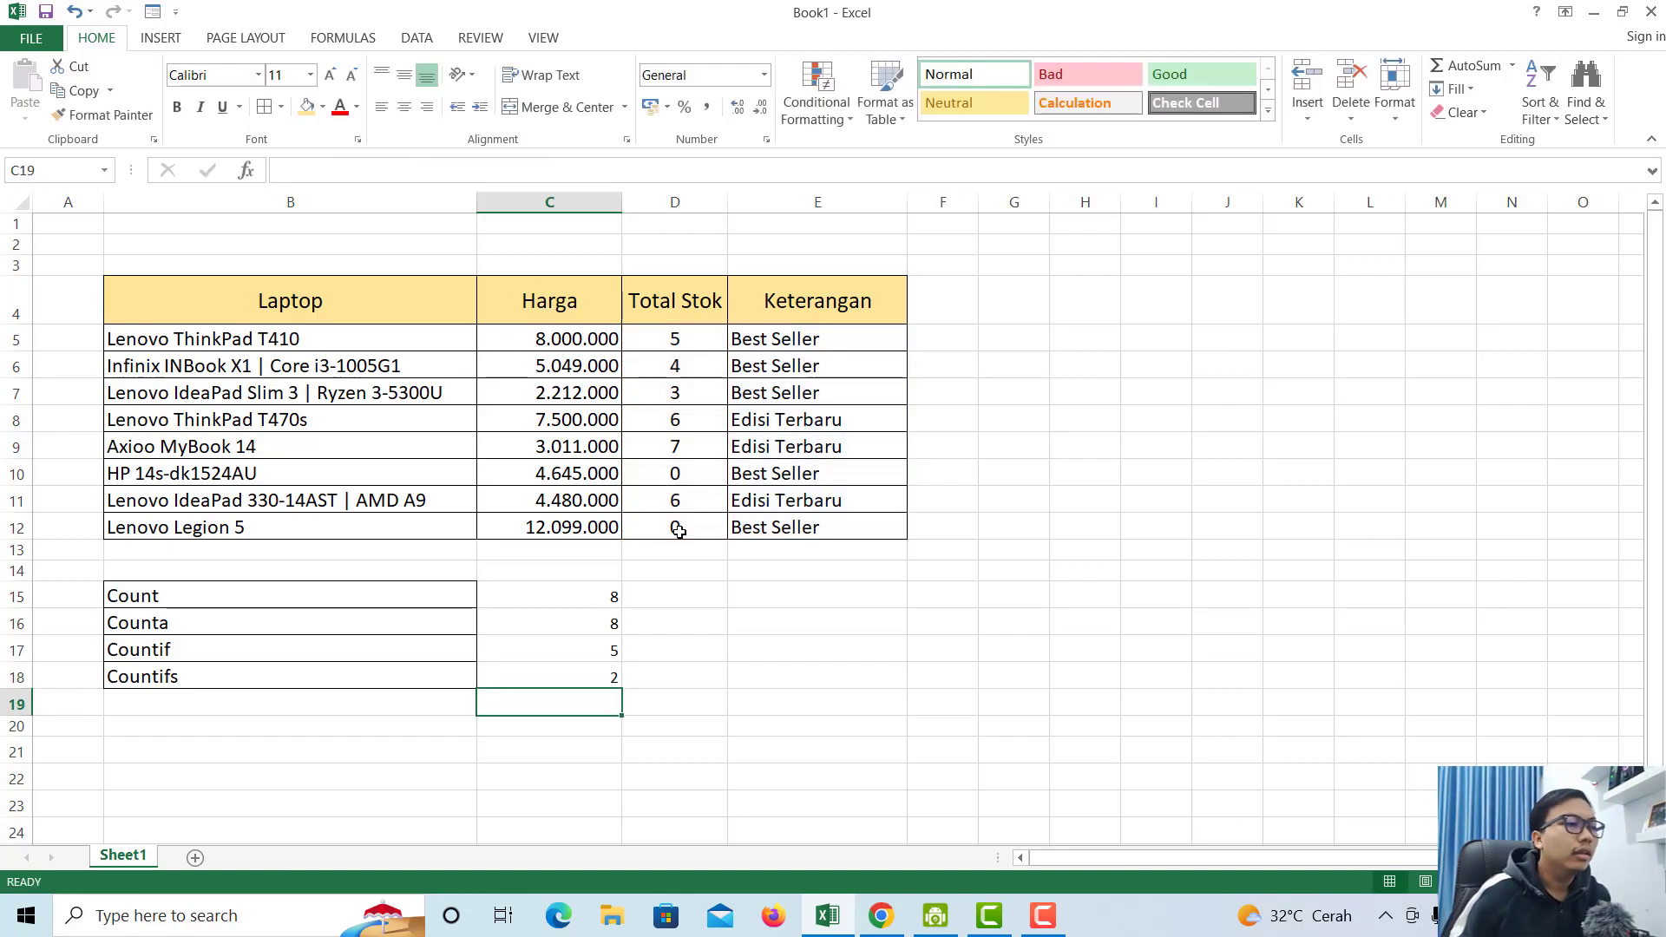
left_click(452, 676)
left_click_drag(390, 677, 555, 676)
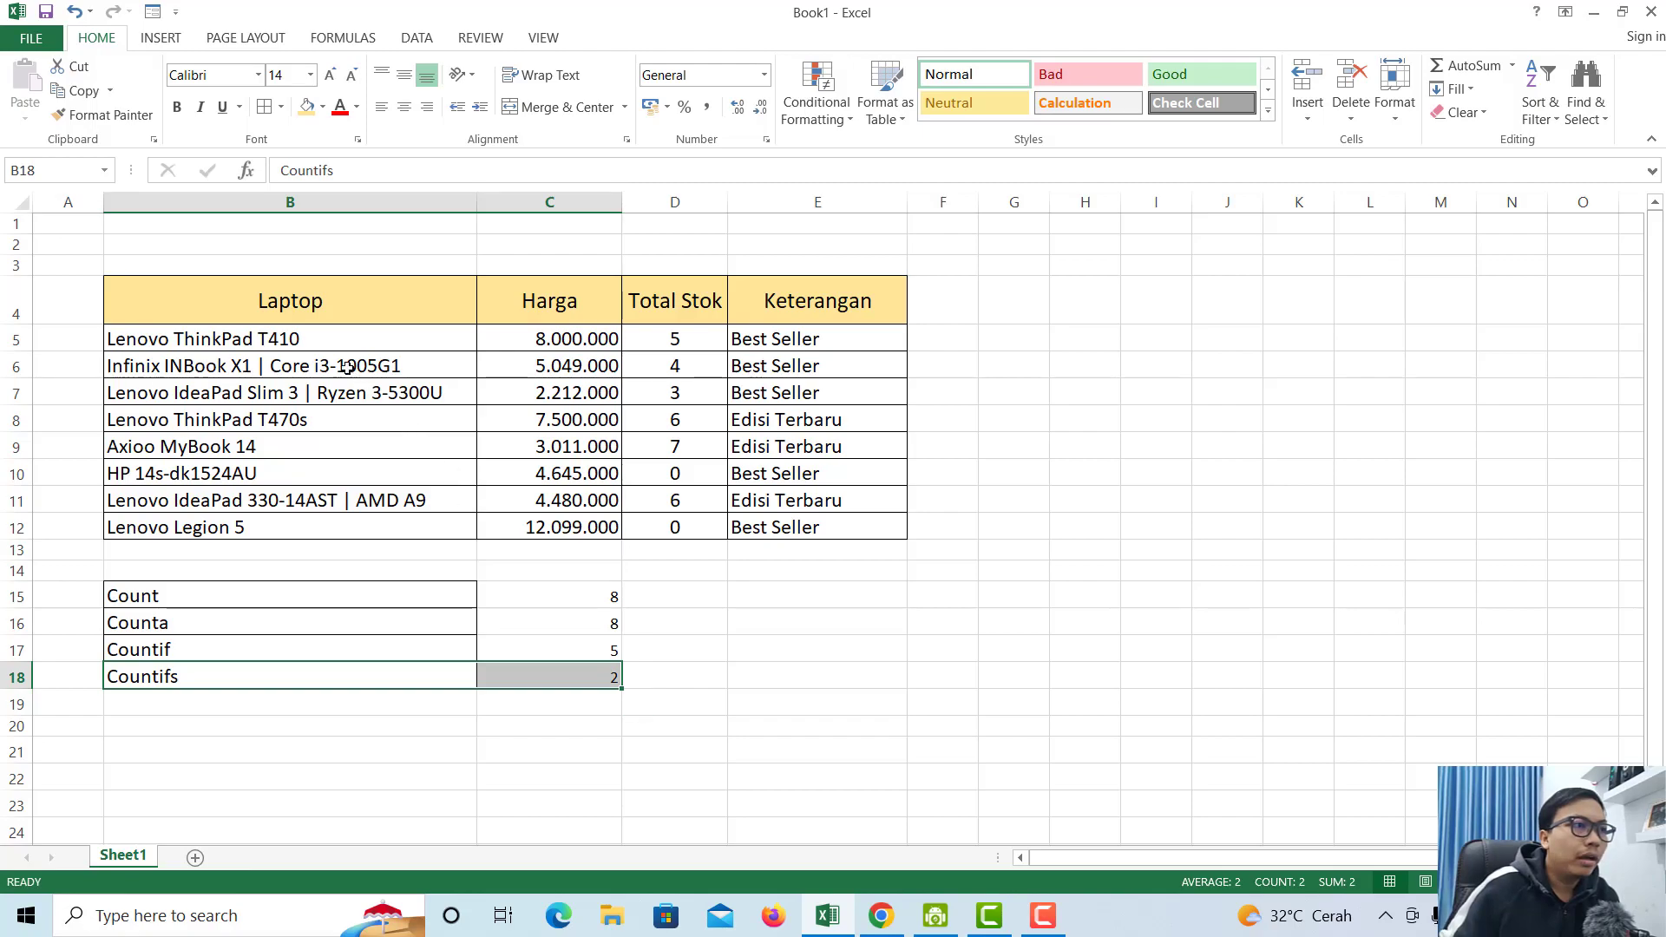
left_click(327, 342)
mouse_move(332, 344)
left_mouse_down()
mouse_move(408, 456)
mouse_move(418, 532)
left_mouse_up()
left_click(831, 336)
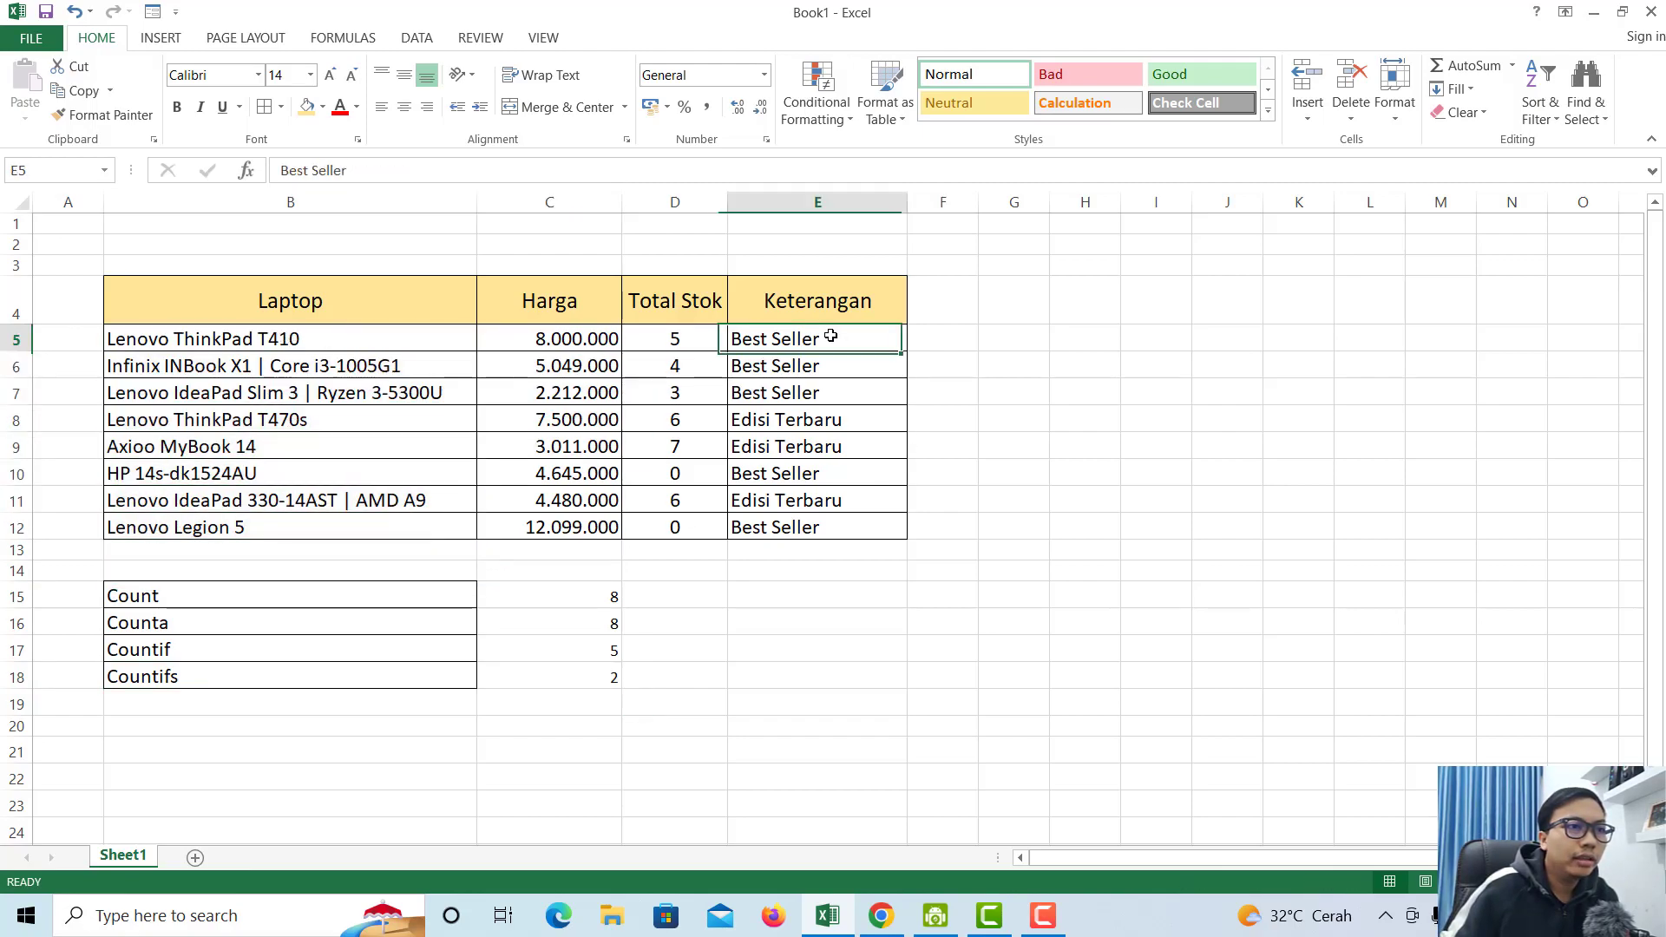
left_click(677, 338)
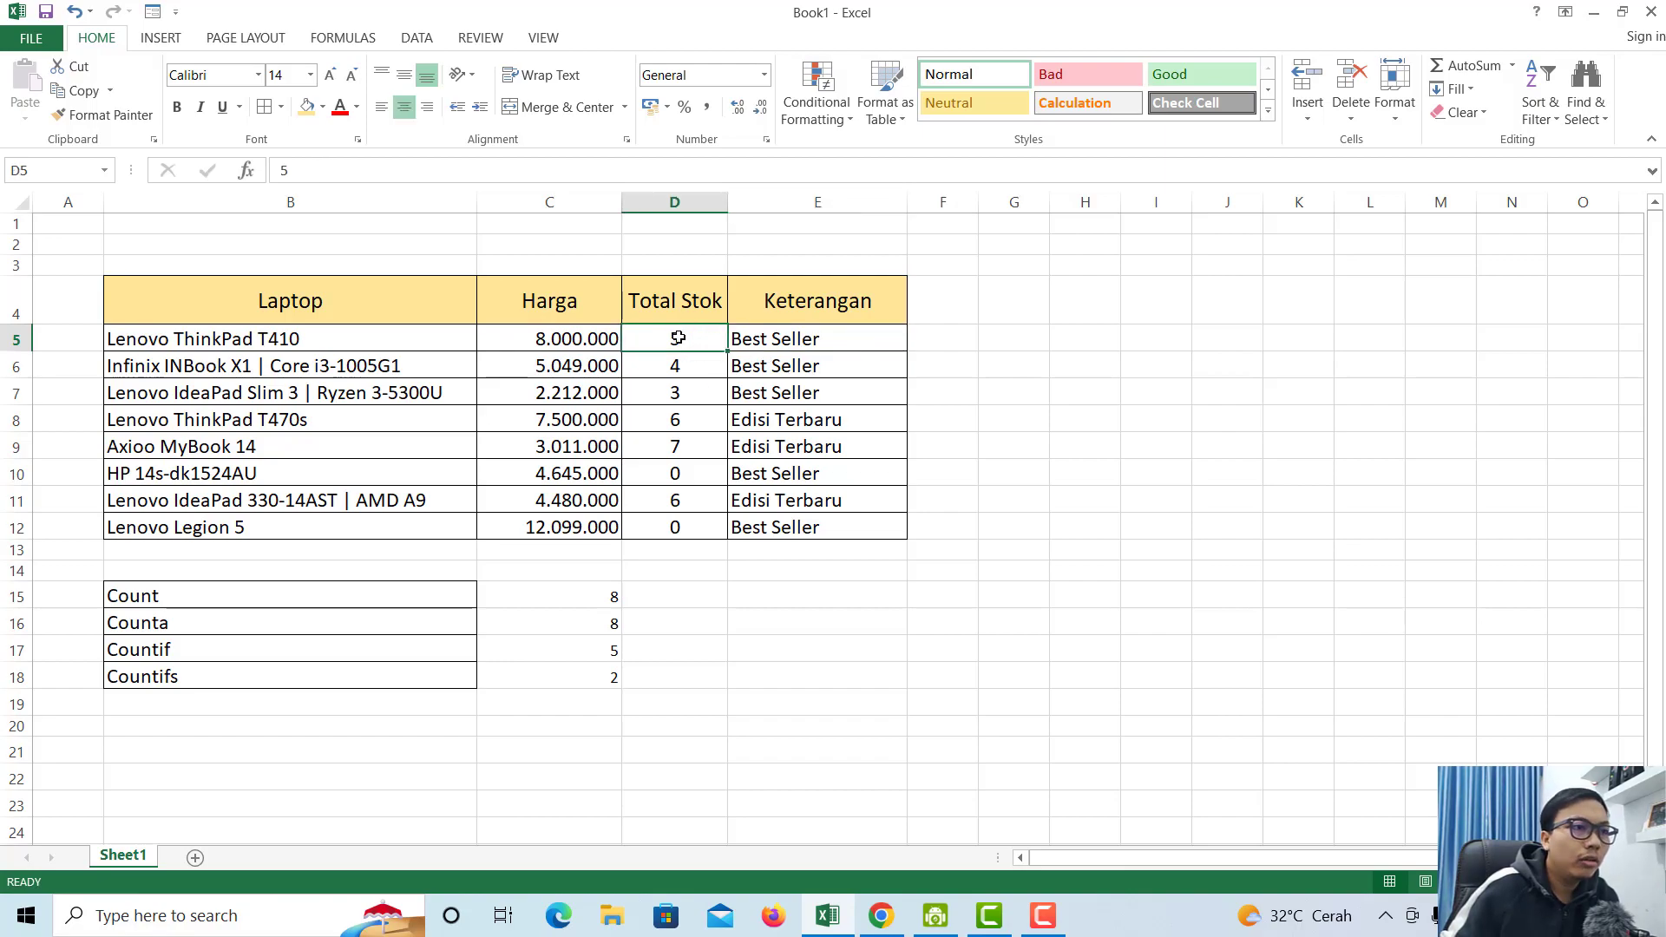
left_click(677, 476)
left_click_drag(700, 473, 769, 476)
left_click_drag(692, 528, 784, 527)
left_click(440, 677)
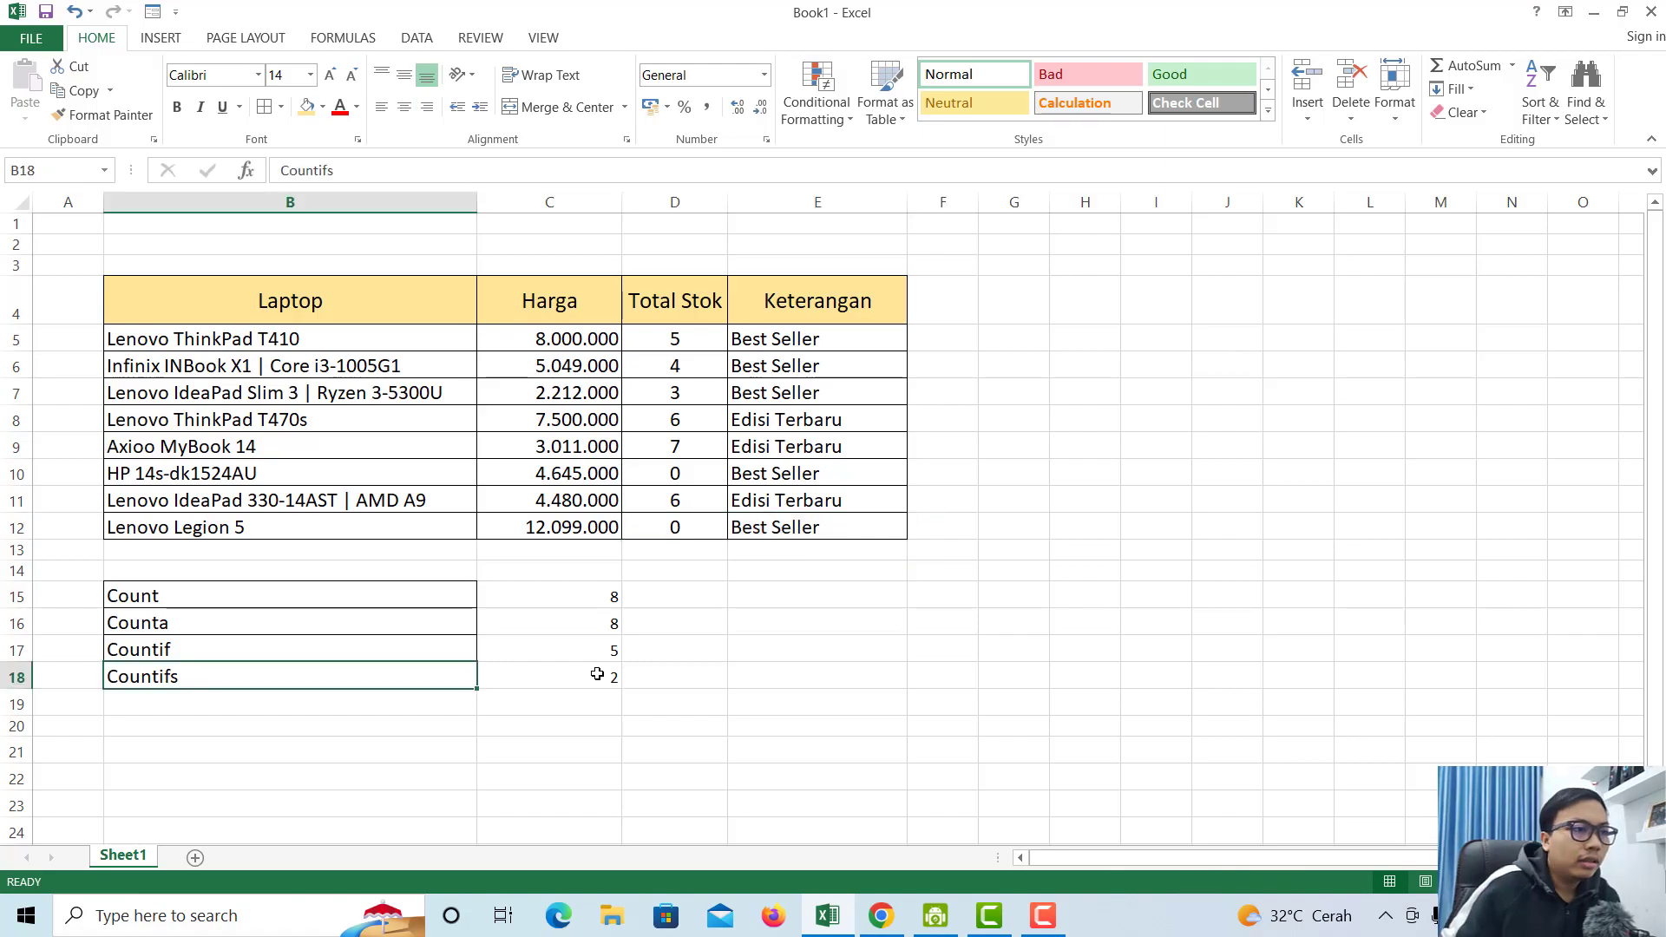
left_click(597, 674)
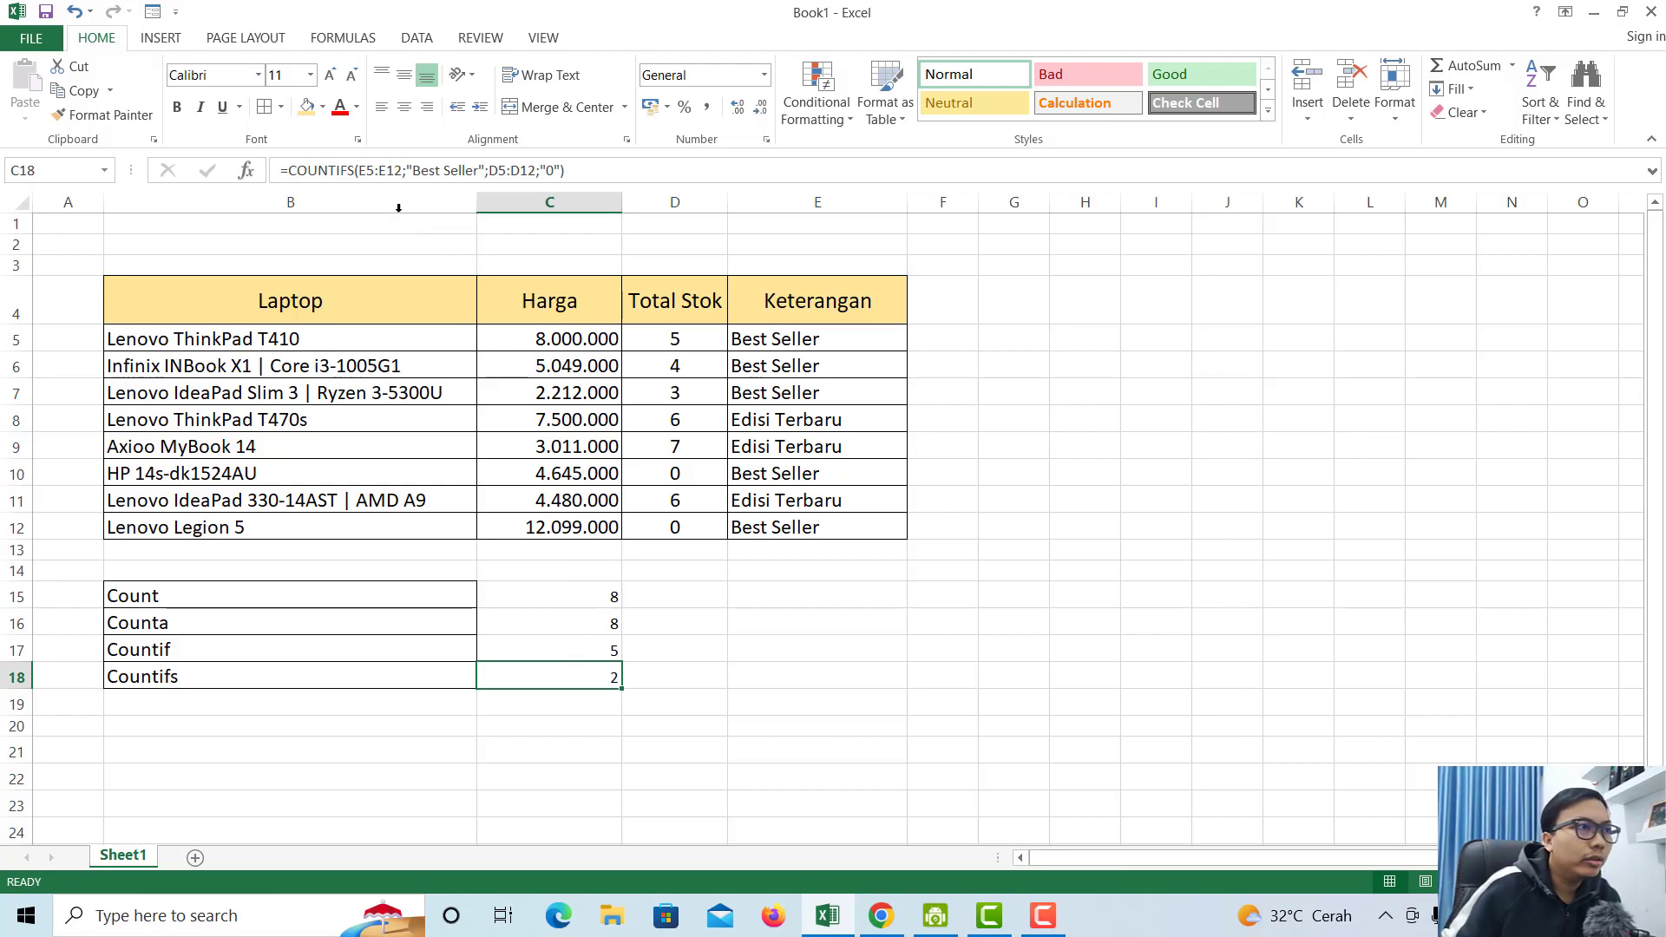
left_click(408, 172)
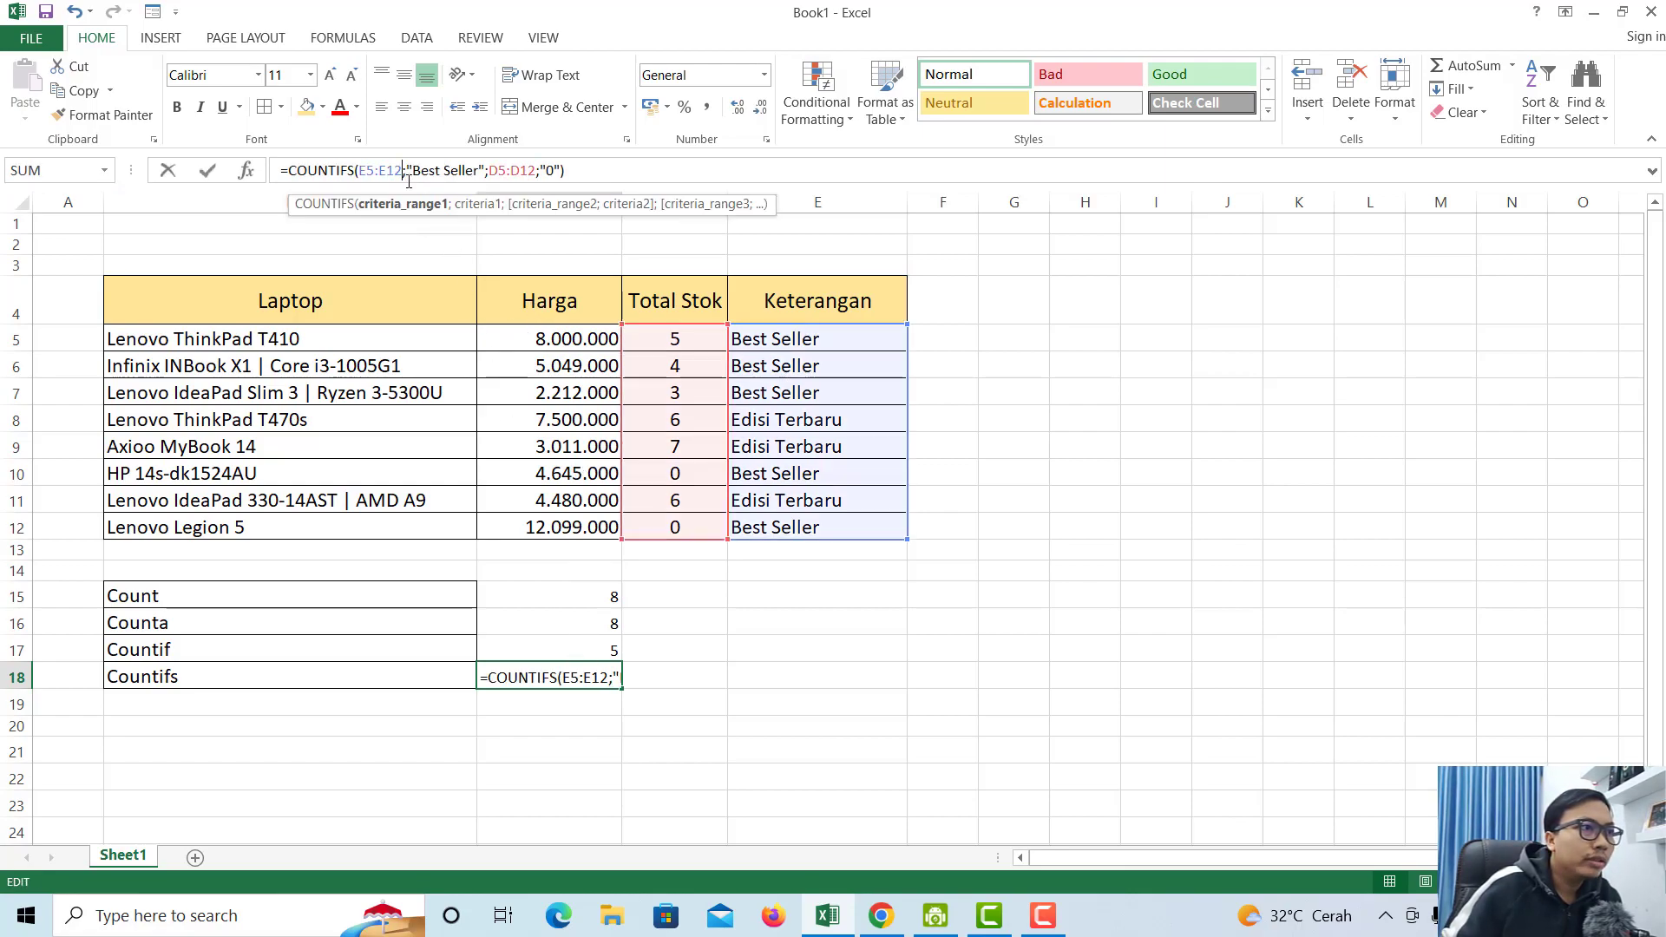
left_click(411, 172)
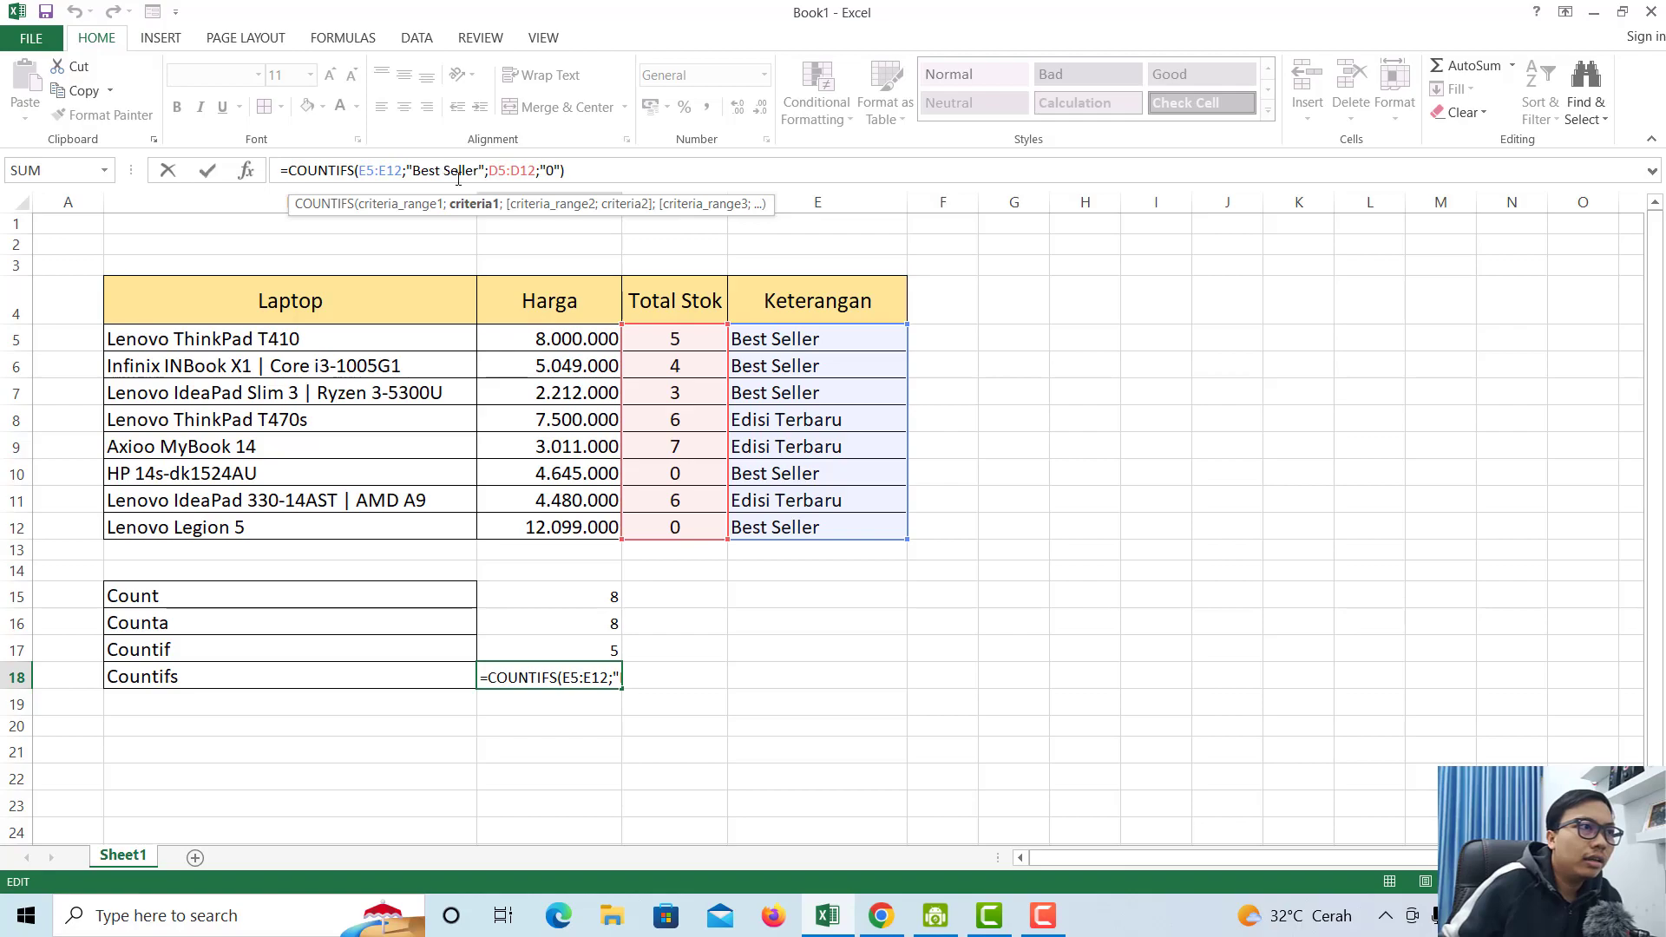
left_click(491, 170)
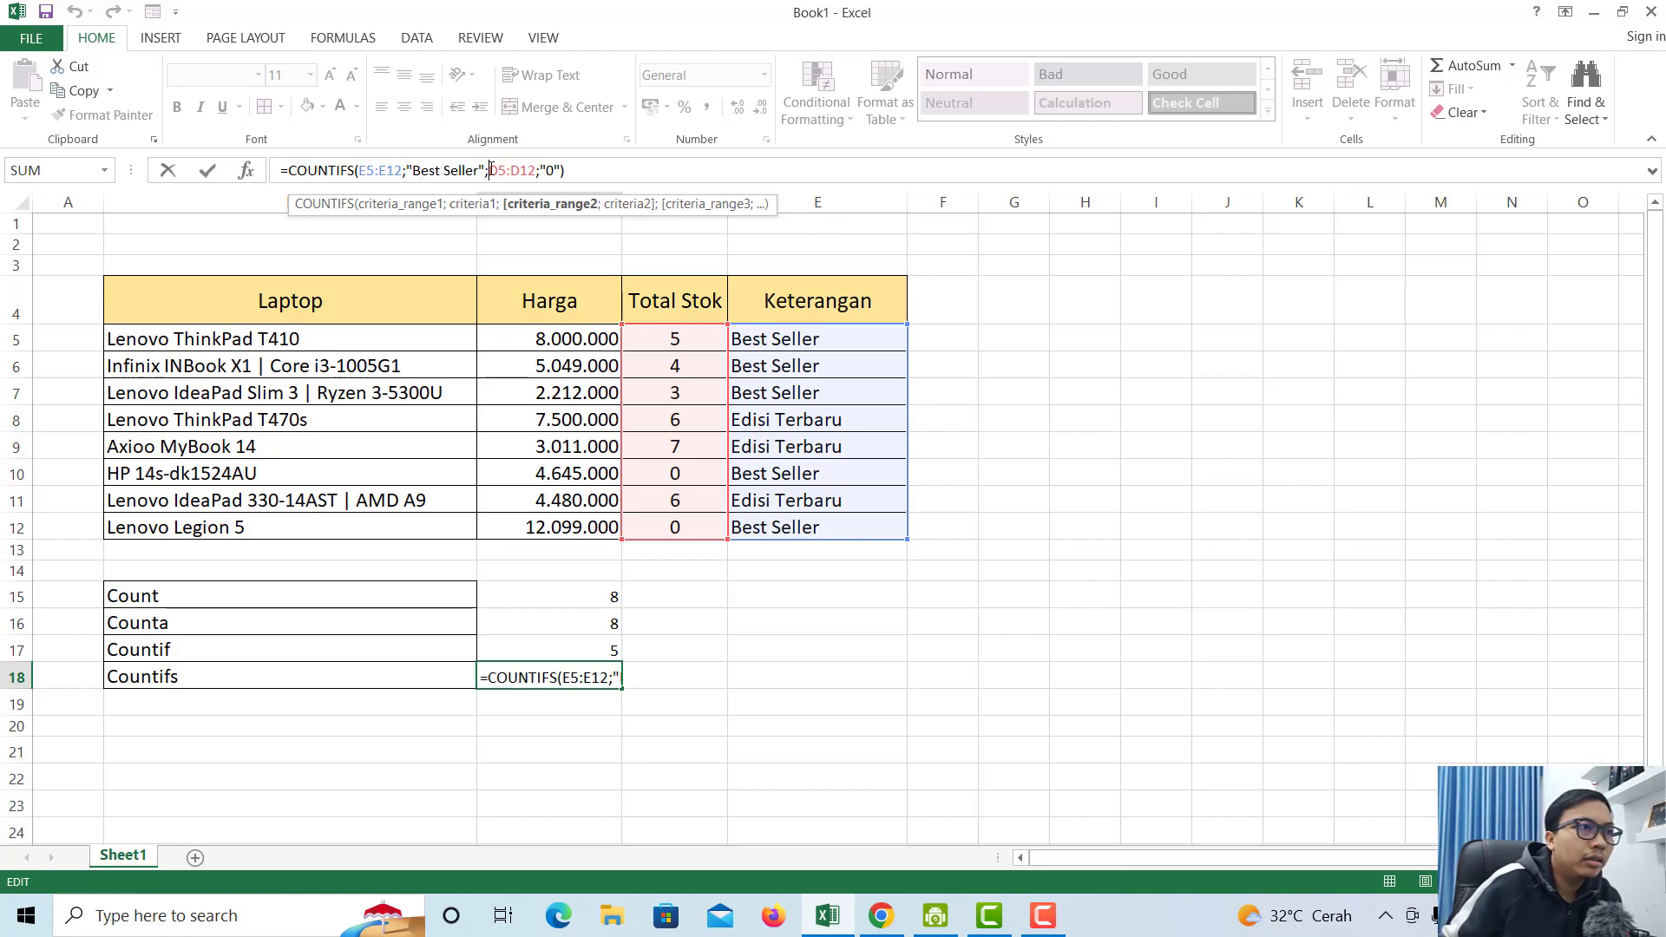
left_click(408, 170)
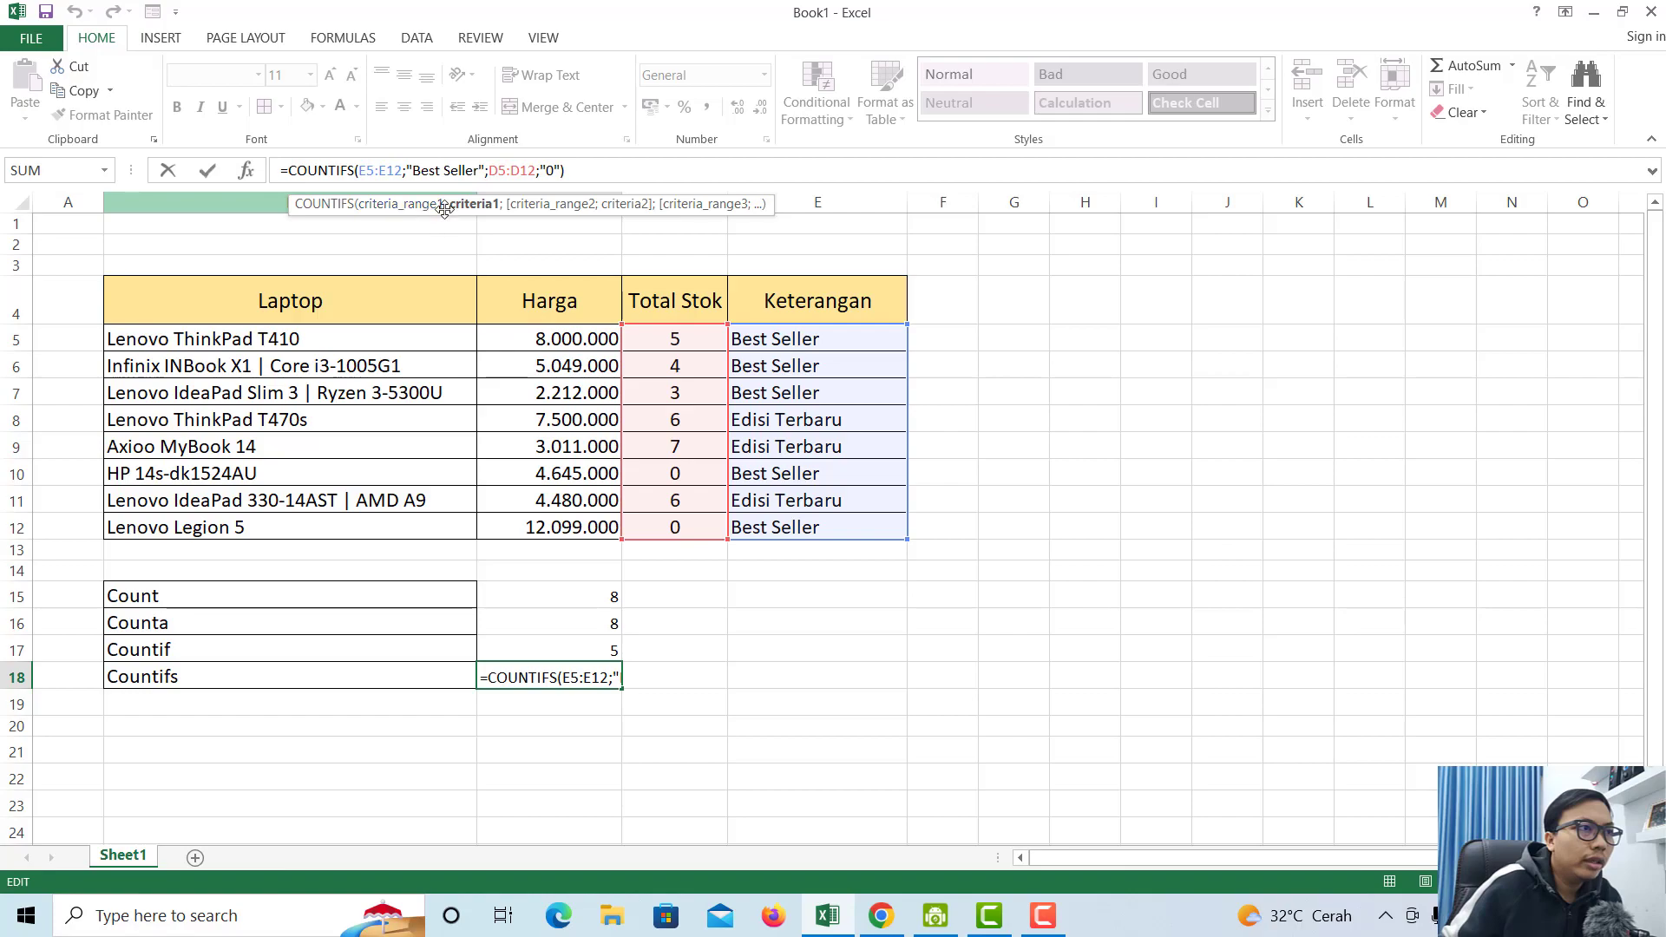
left_click(408, 172)
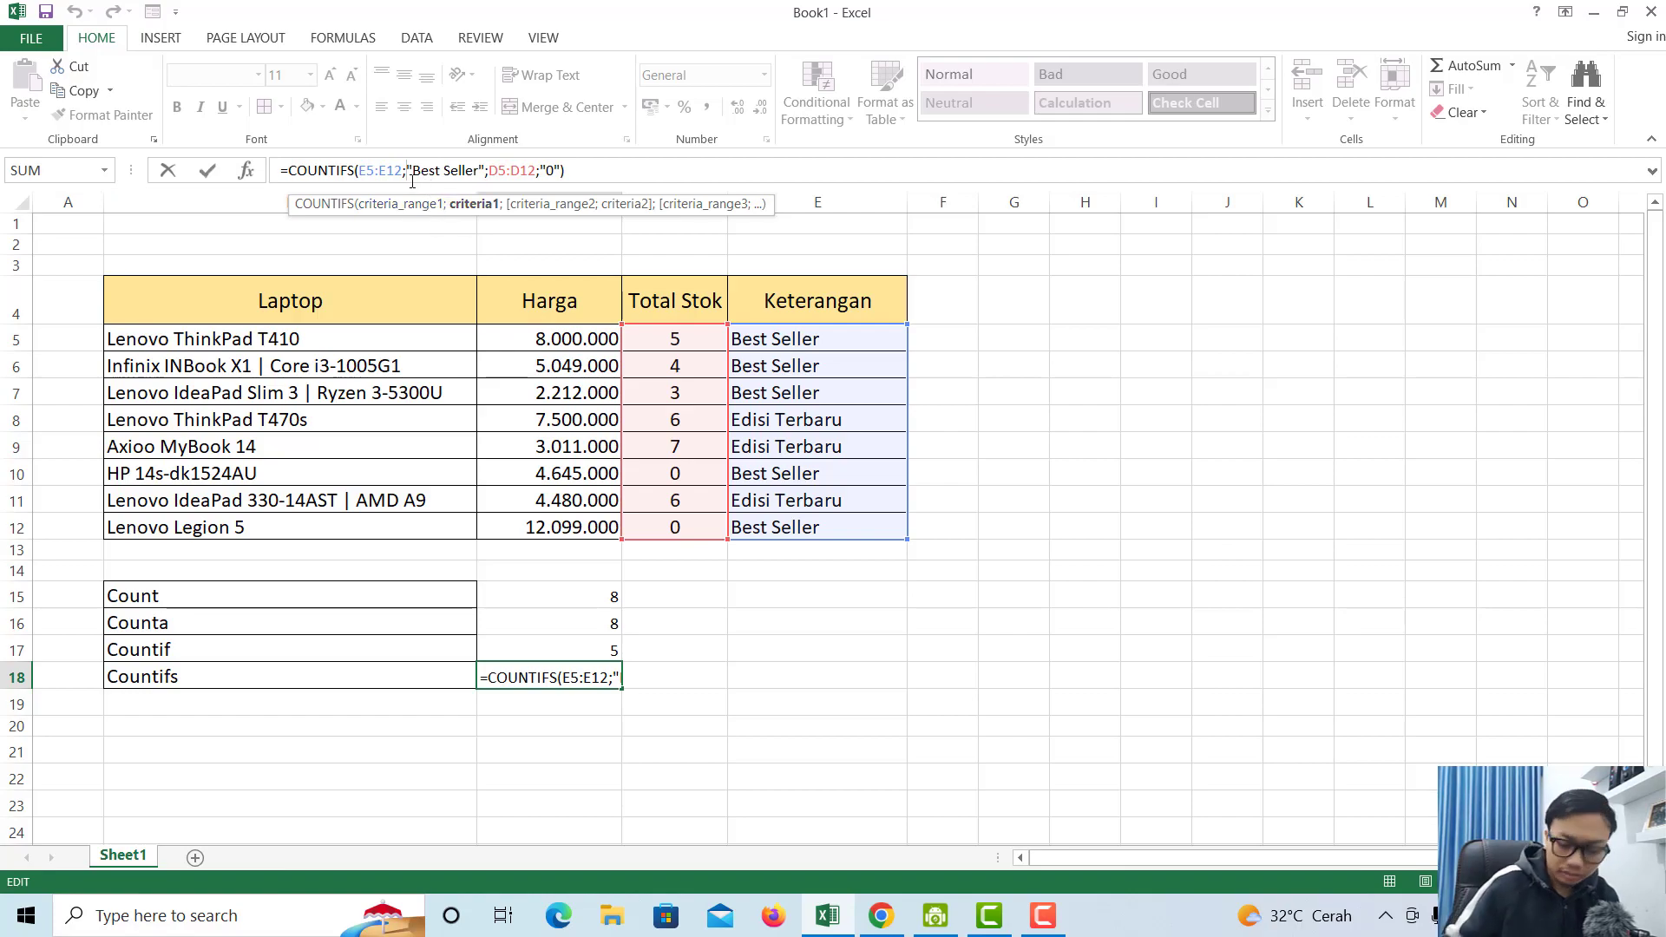
key("BackSpace")
type(",")
key("BackSpace")
type(";")
key("Return")
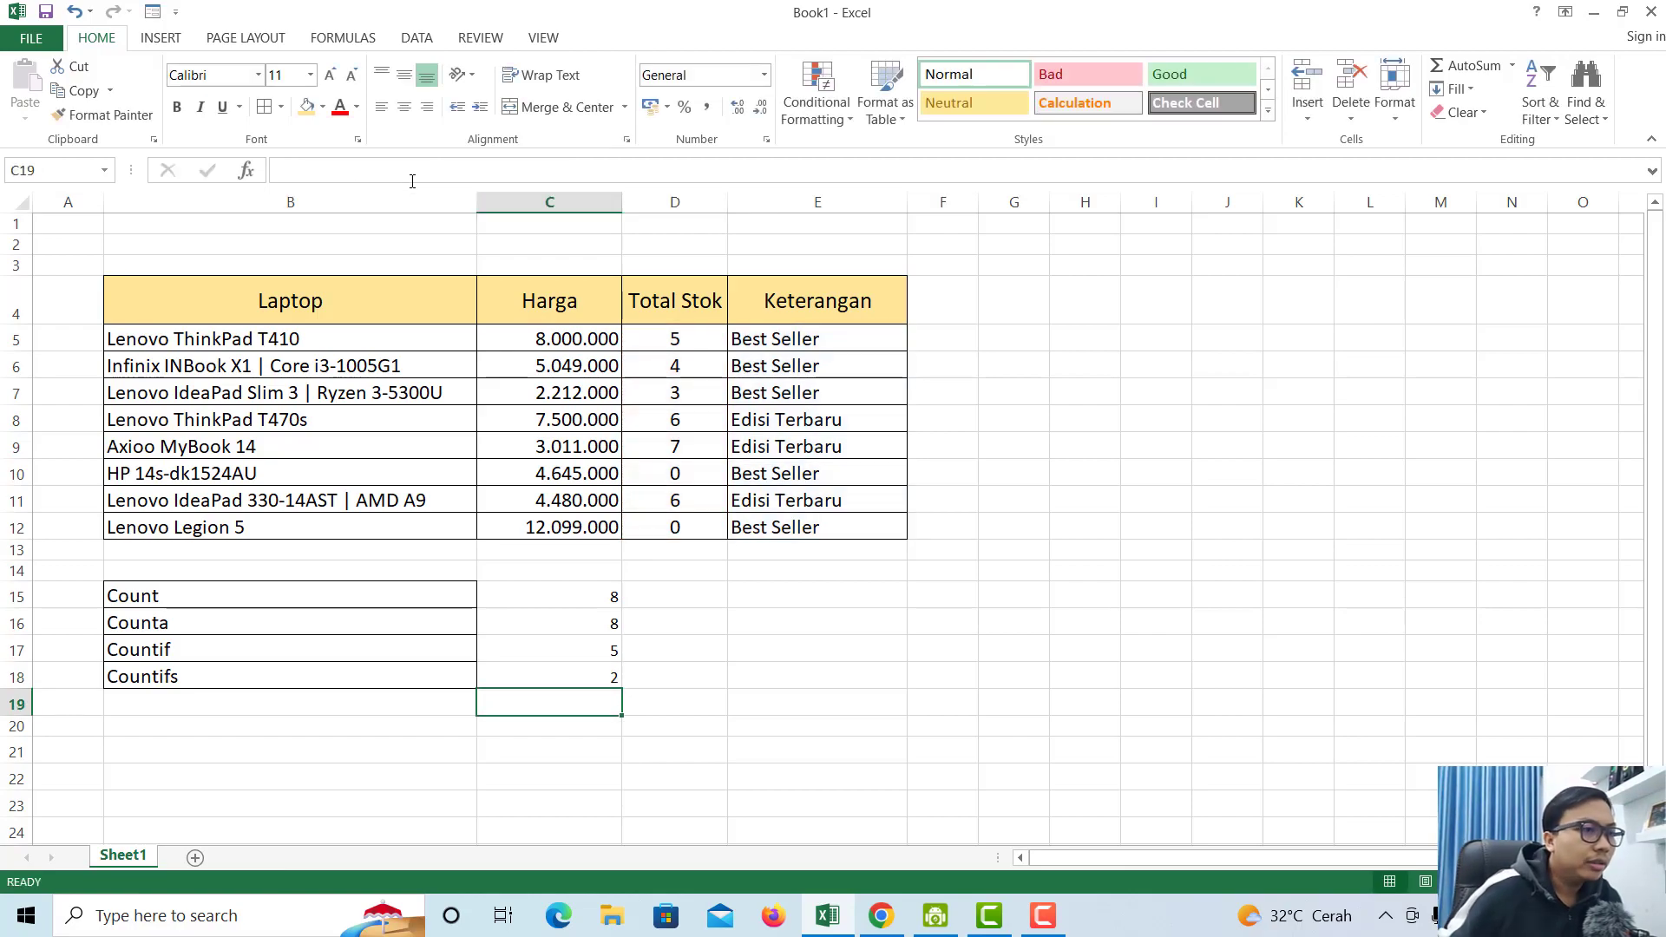
left_click(396, 295)
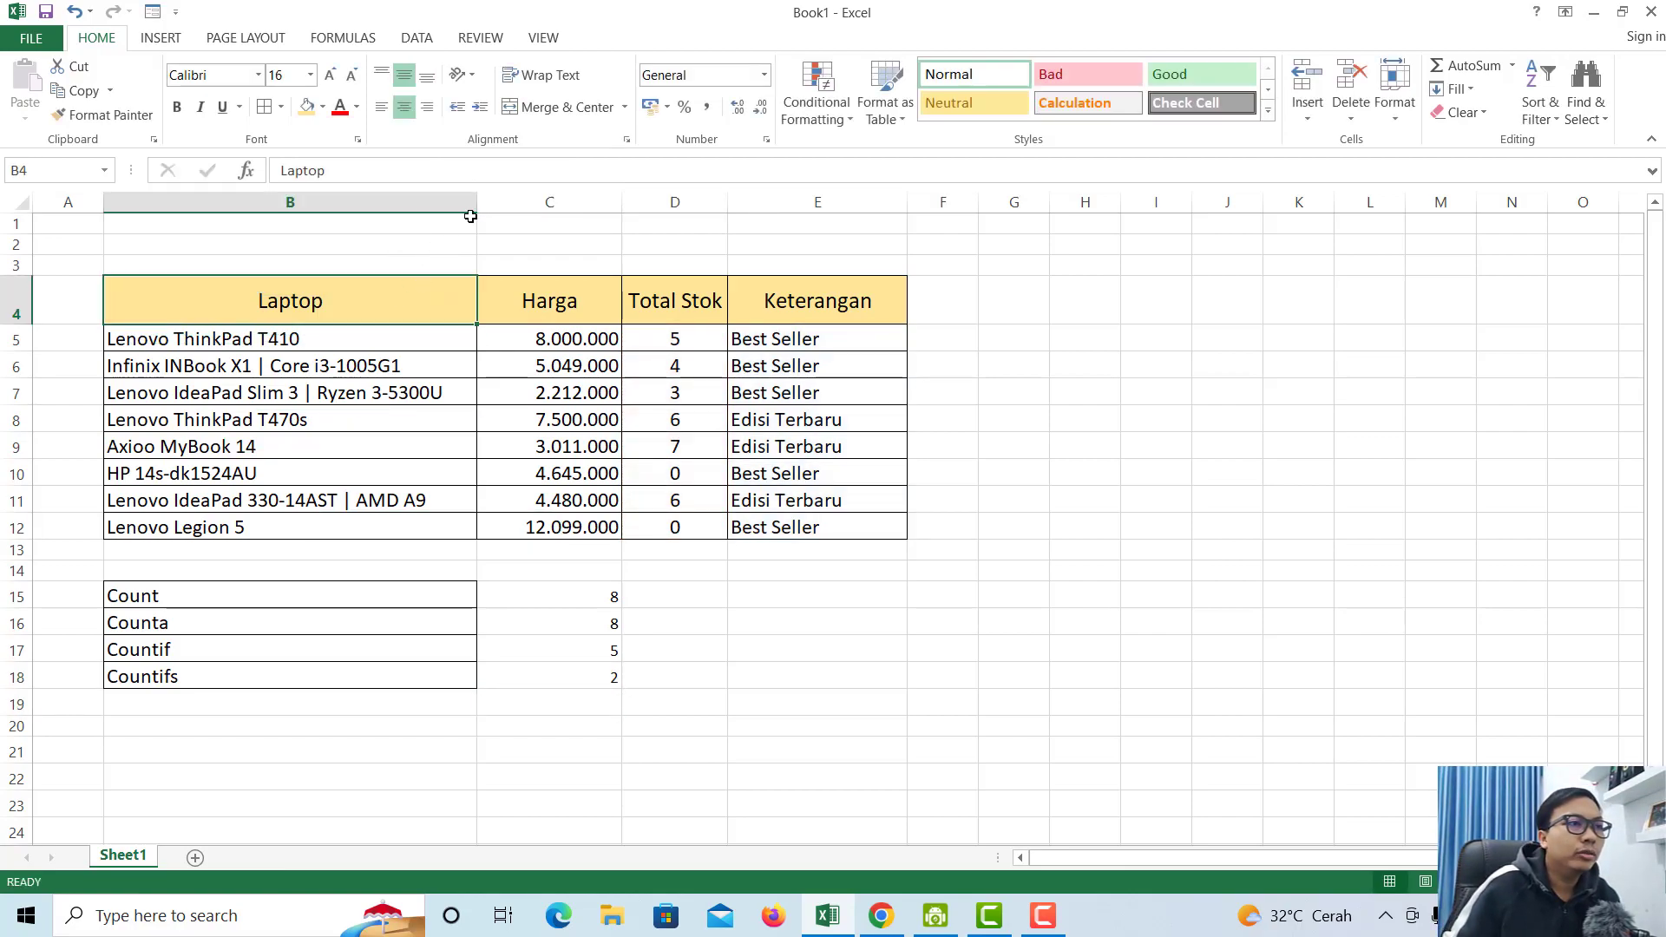